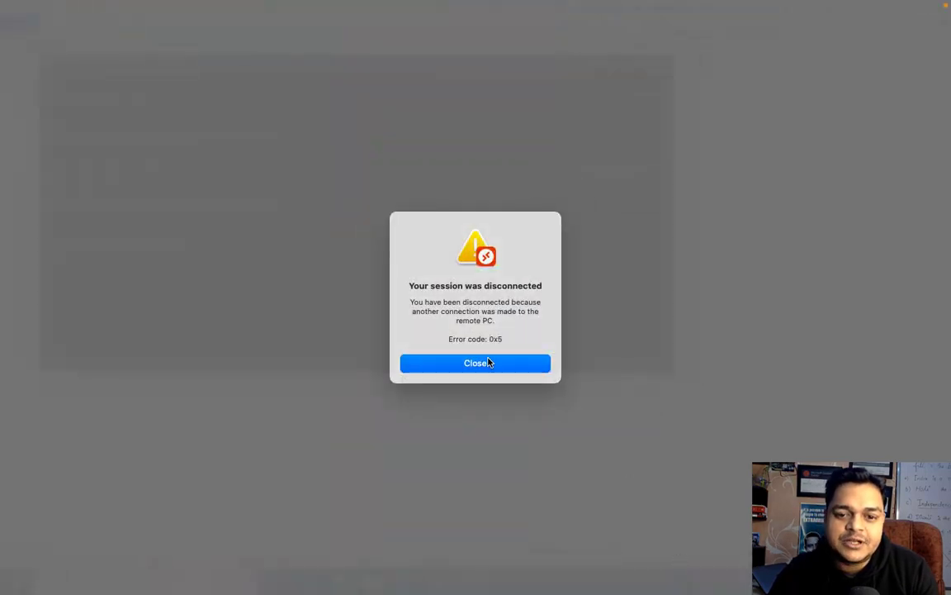
Dismiss the disconnection notice and reconnect to 192.168.1.7, accepting the certificate warning
{"action": "left_click", "coordinate": [489, 363]}
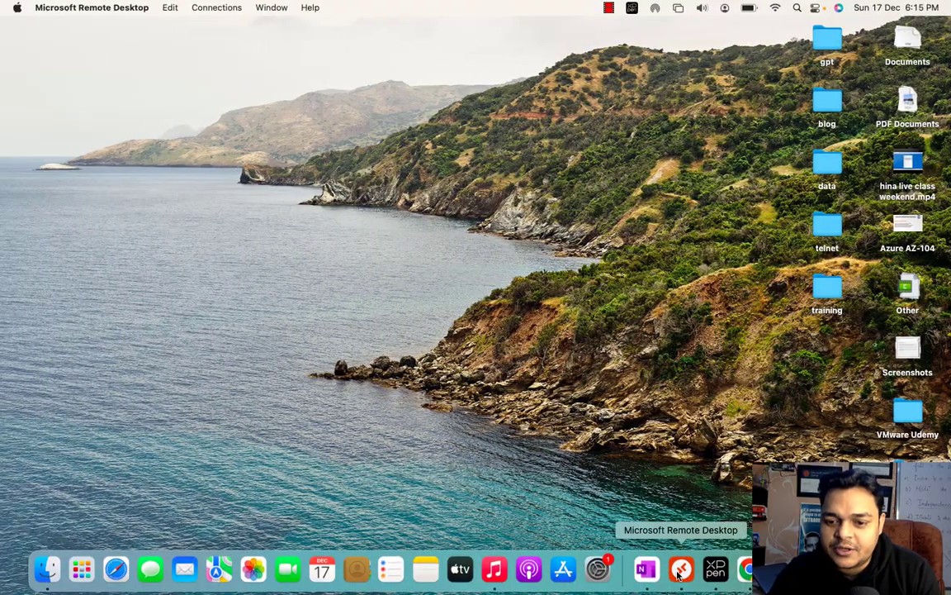
{"action": "left_click", "coordinate": [681, 568]}
{"action": "left_click", "coordinate": [372, 111]}
{"action": "double_click", "coordinate": [371, 112]}
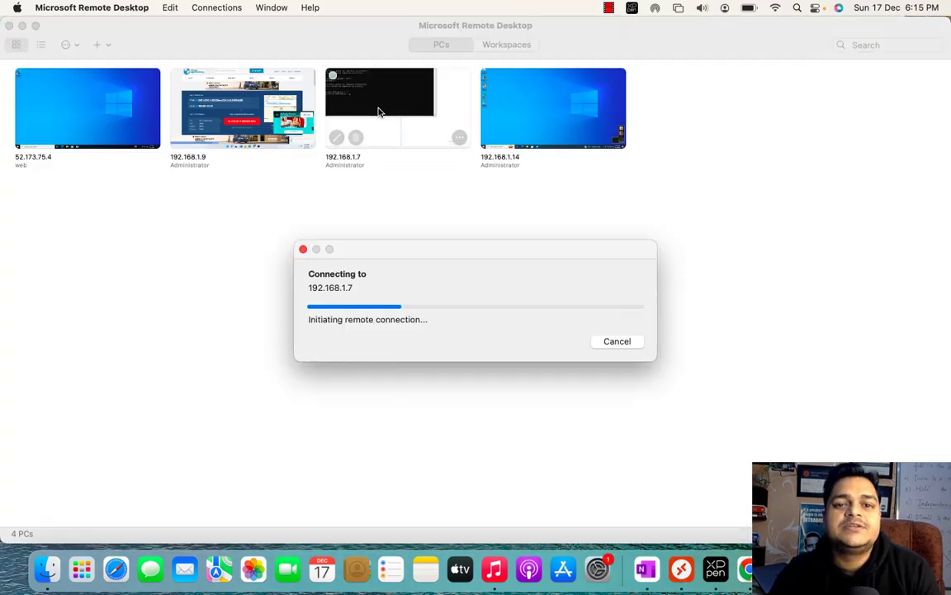
{"action": "left_click", "coordinate": [625, 353]}
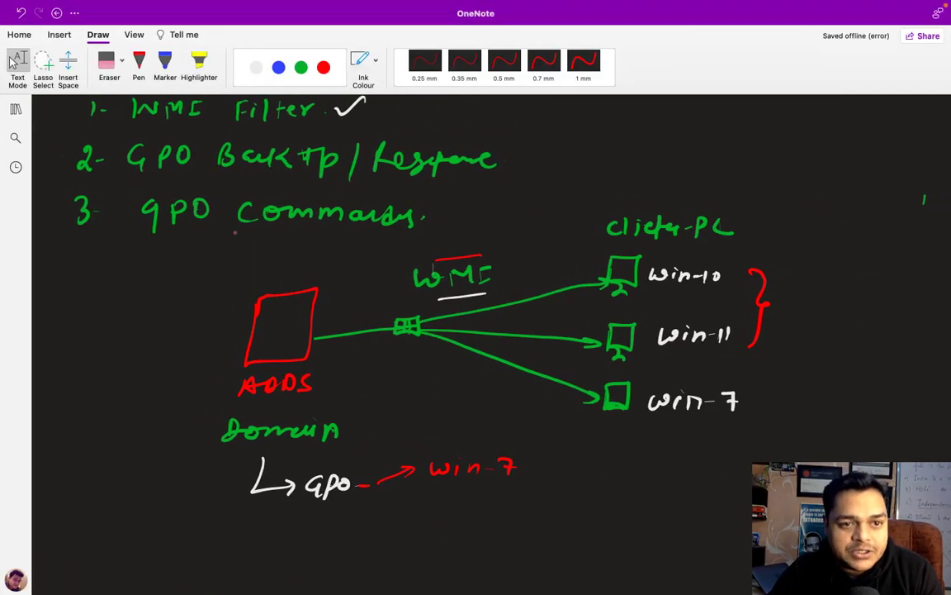
Close the Remote Desktop PC list to leave the Mac desktop showing
{"action": "scroll", "coordinate": [475, 330], "scroll_direction": "up", "scroll_amount": 5}
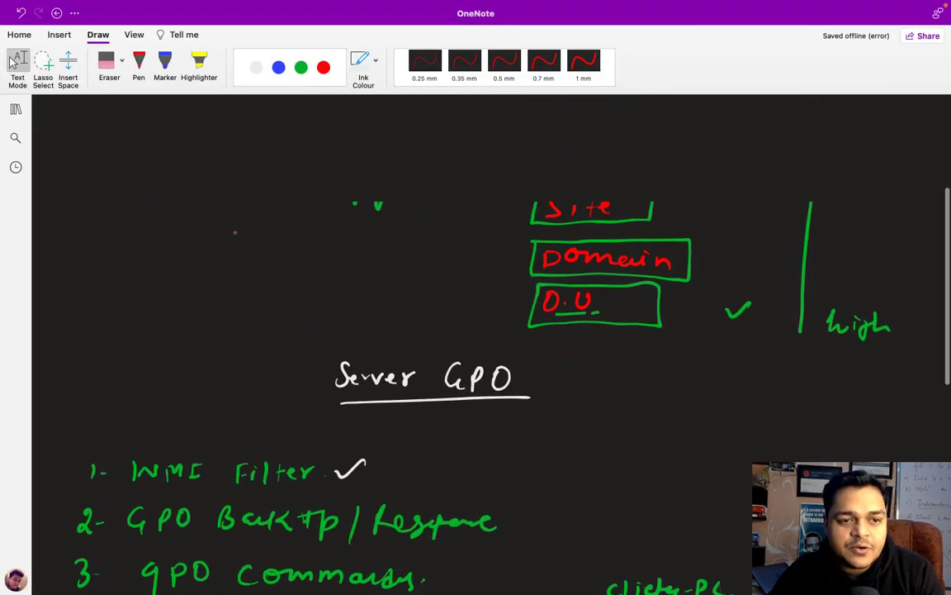
{"action": "left_click", "coordinate": [15, 108]}
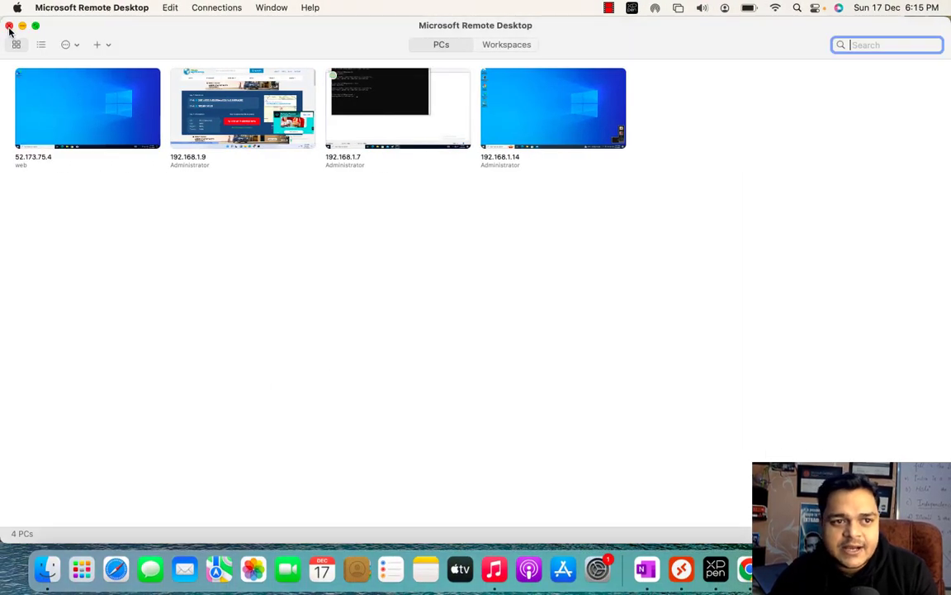
{"action": "left_click", "coordinate": [9, 25]}
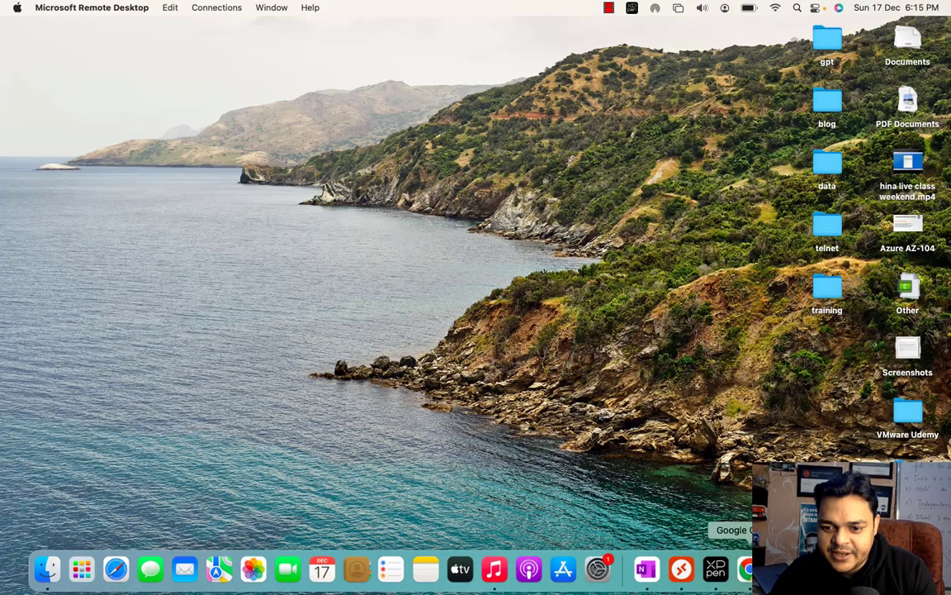
Open Chrome with the Person 1 profile and proceed past the certificate warning to 192.168.1.9
{"action": "left_click", "coordinate": [745, 569]}
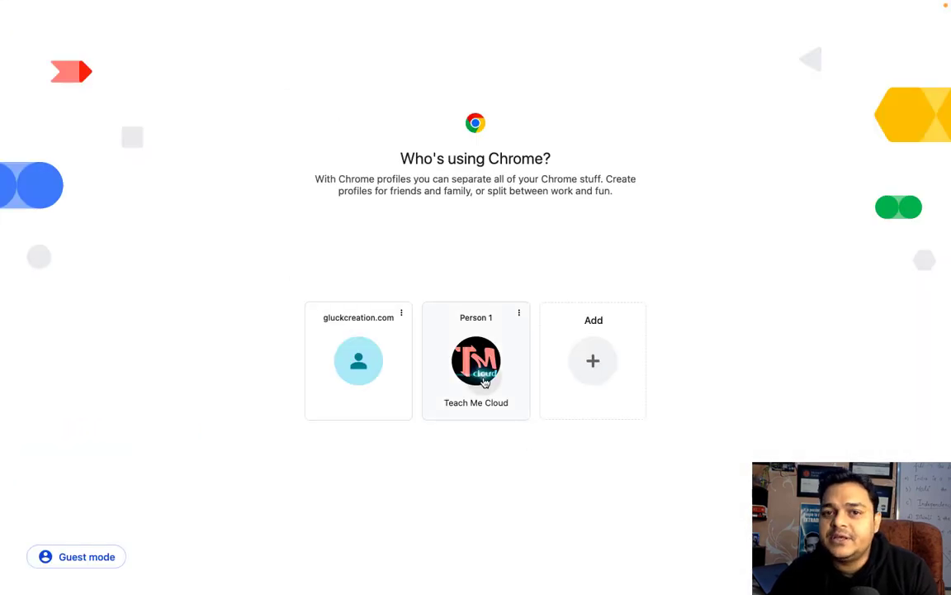
{"action": "left_click", "coordinate": [484, 381]}
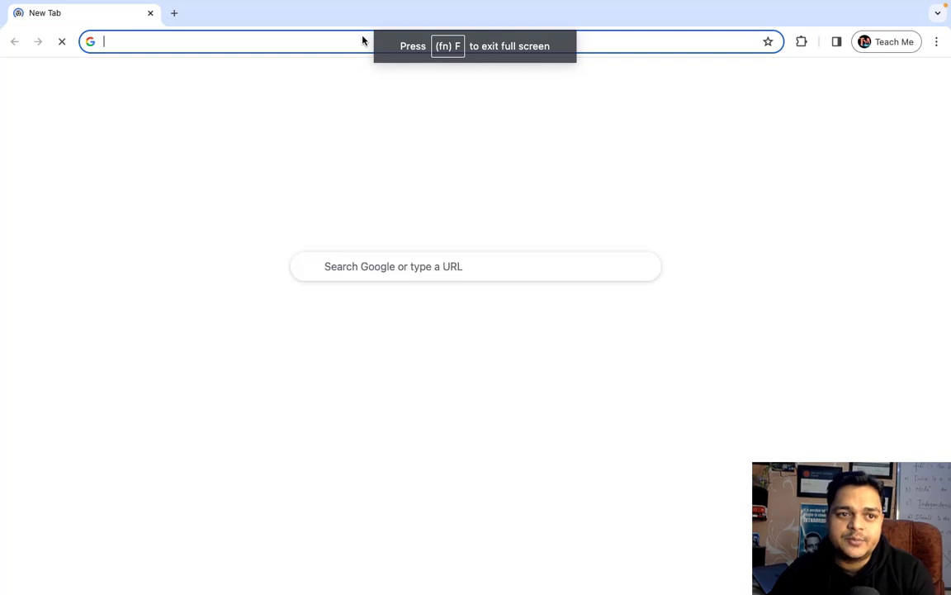
{"action": "type", "text": "192.168.1."}
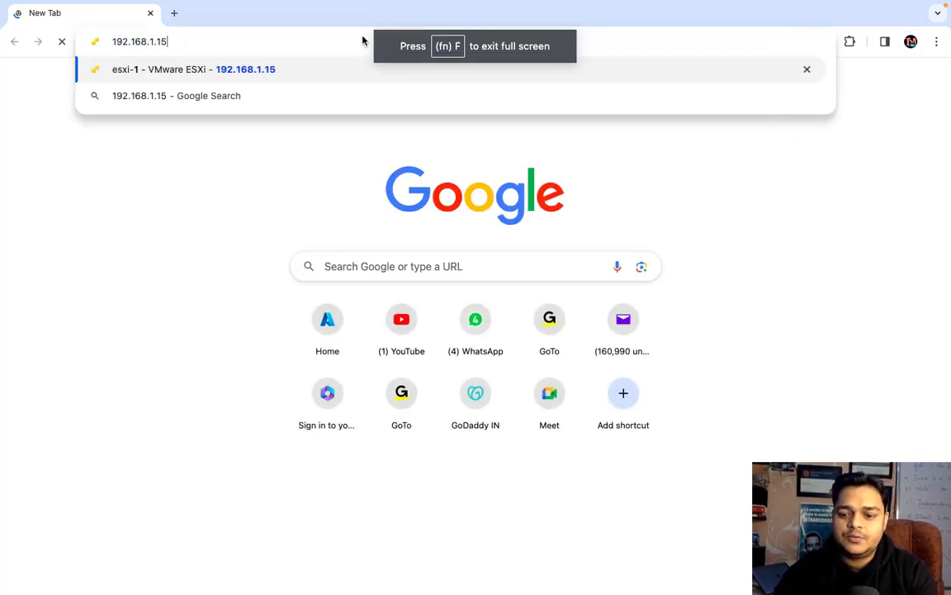
{"action": "type", "text": "9"}
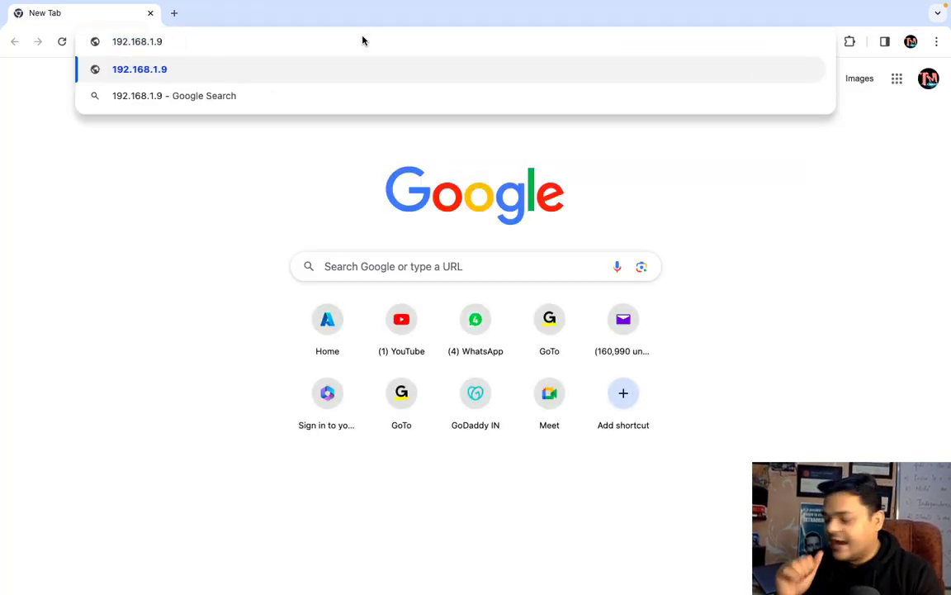
{"action": "key", "text": "Return"}
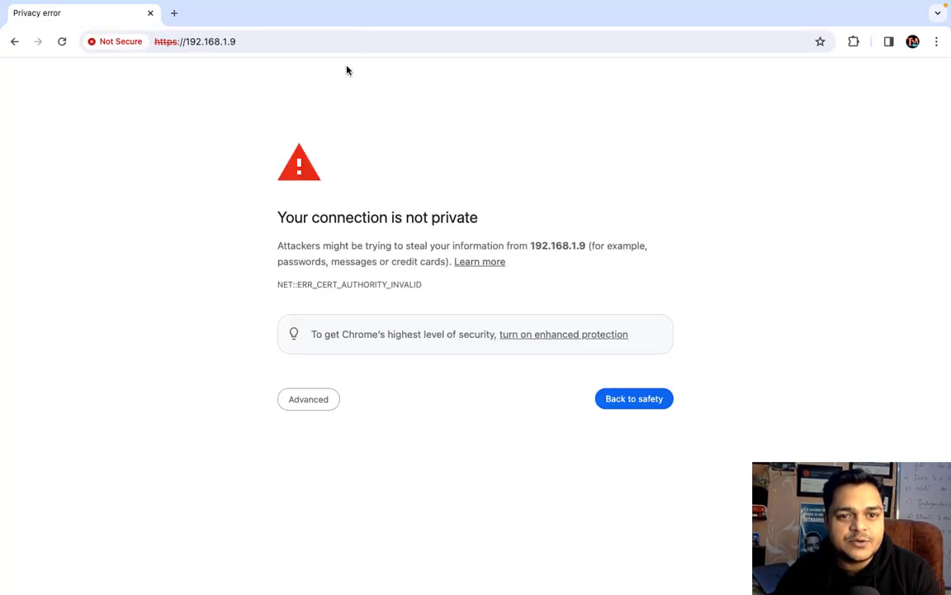
{"action": "left_click", "coordinate": [310, 399]}
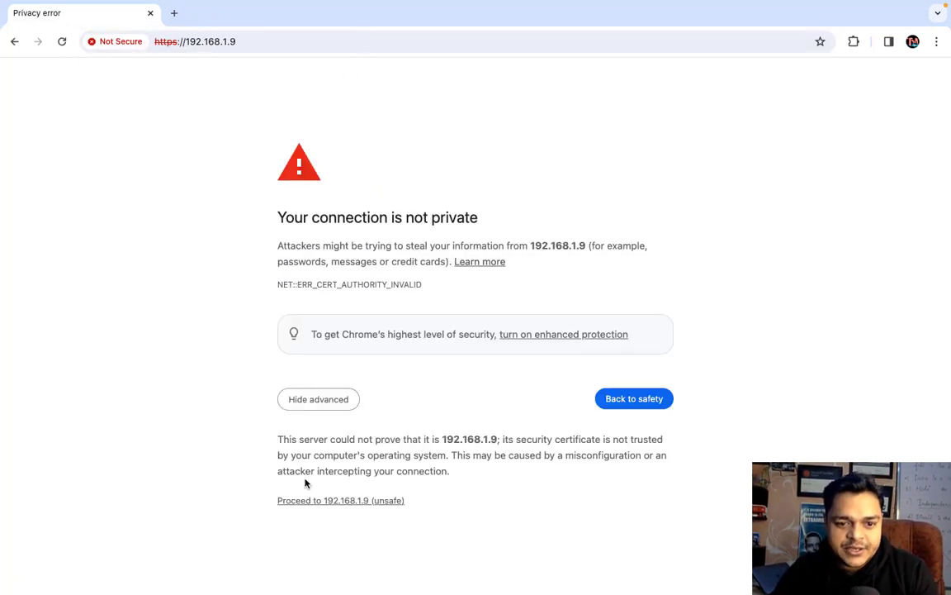
{"action": "left_click", "coordinate": [331, 501]}
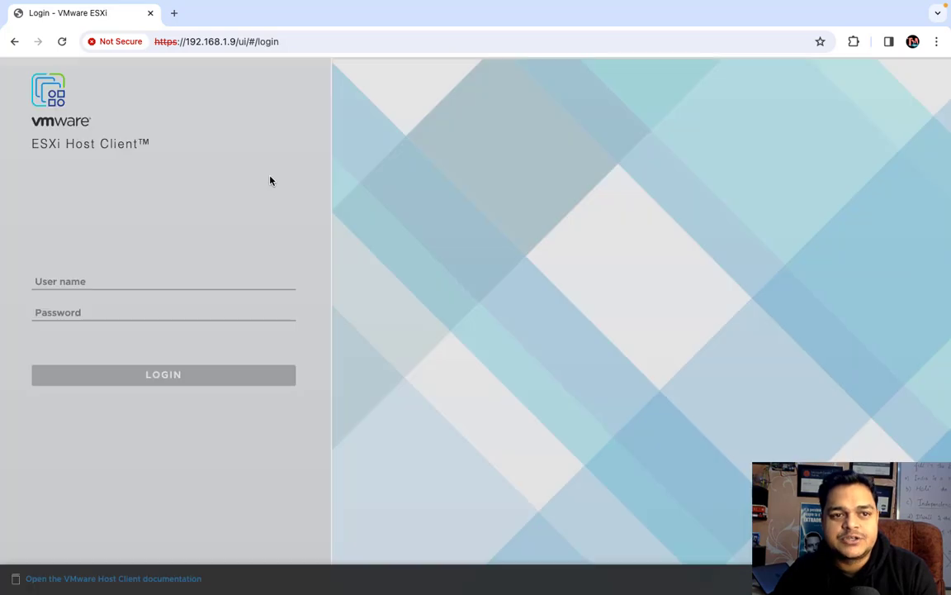
Log in to the ESXi host as root with the account password
{"action": "left_click", "coordinate": [195, 276]}
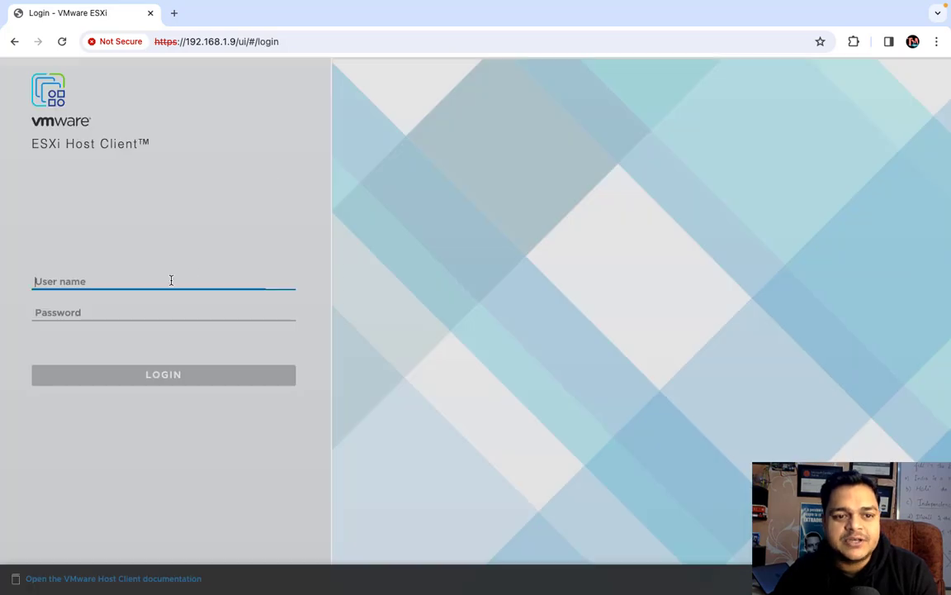
{"action": "type", "text": "root"}
{"action": "key", "text": "Tab"}
{"action": "type", "text": "****"}
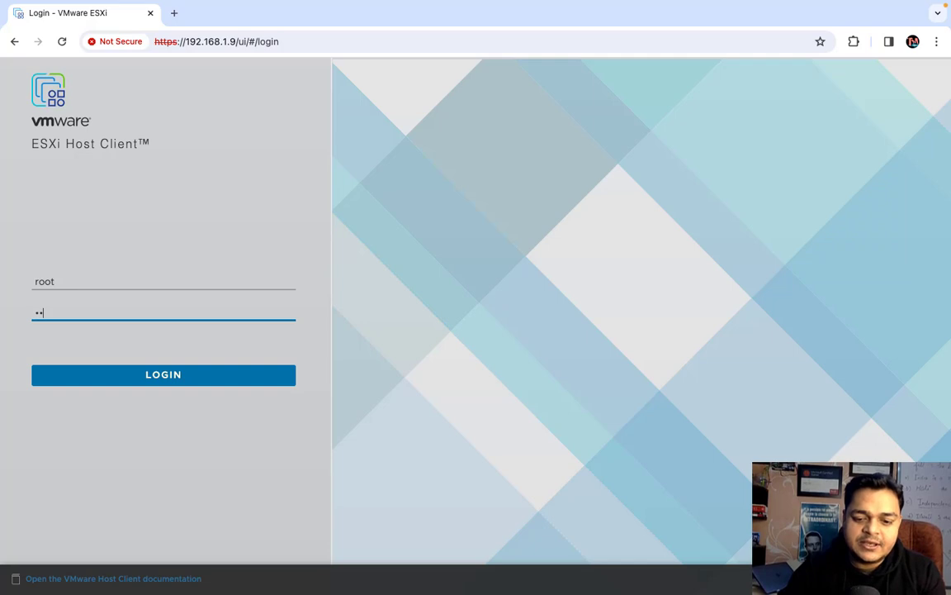
{"action": "type", "text": "*****"}
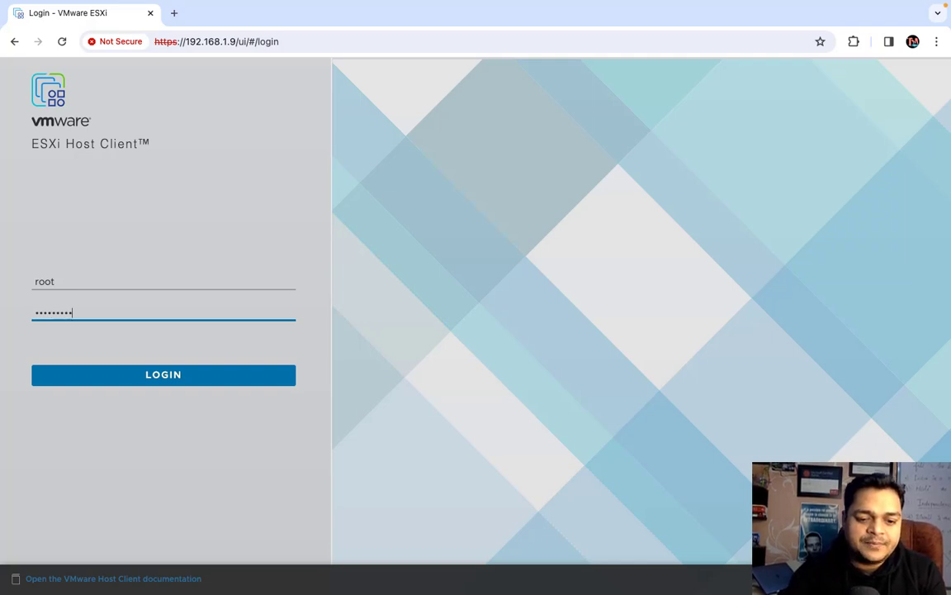
{"action": "key", "text": "Return"}
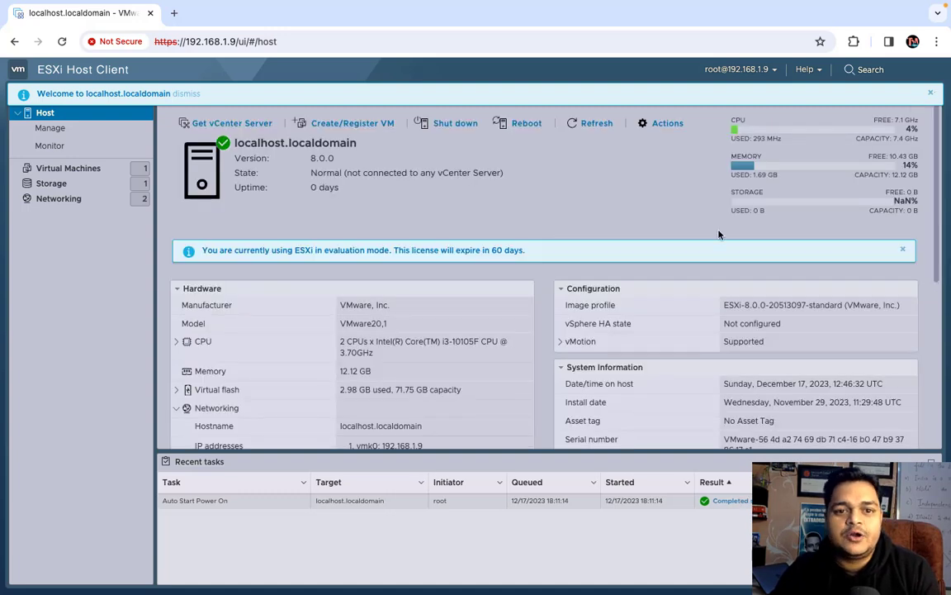
Close the welcome and evaluation-mode banners and open the Virtual Machines list
{"action": "left_click", "coordinate": [932, 95]}
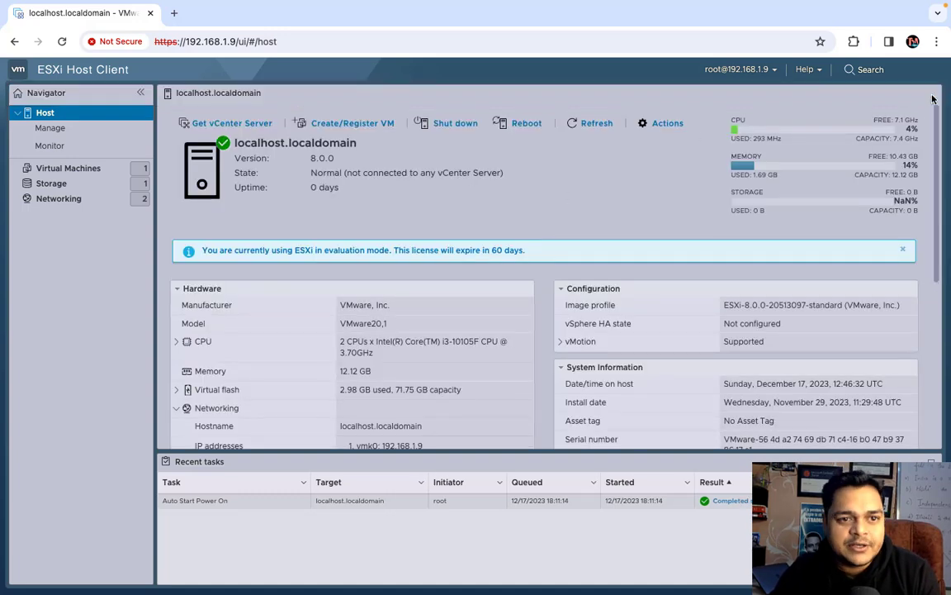
{"action": "left_click", "coordinate": [904, 249]}
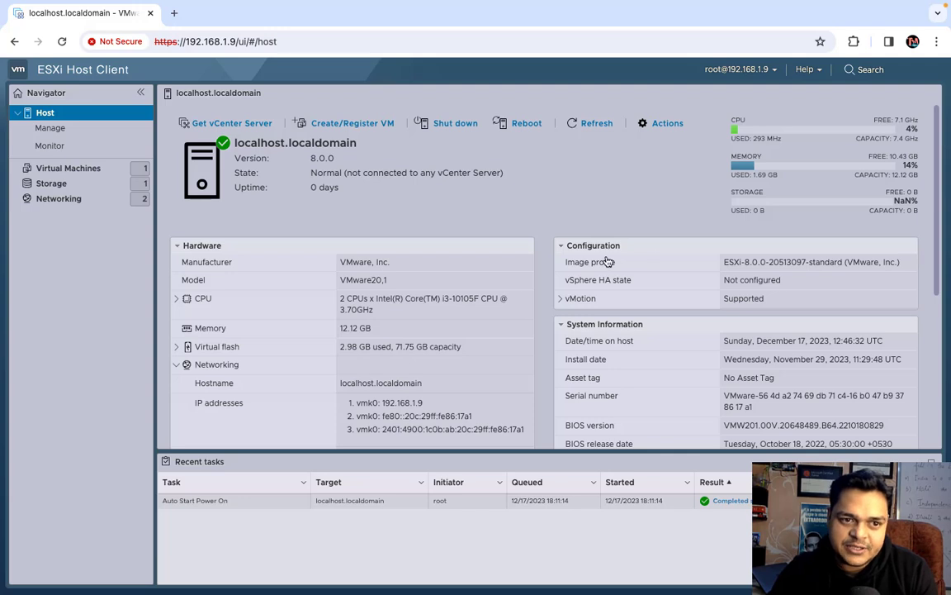
{"action": "left_click", "coordinate": [63, 170]}
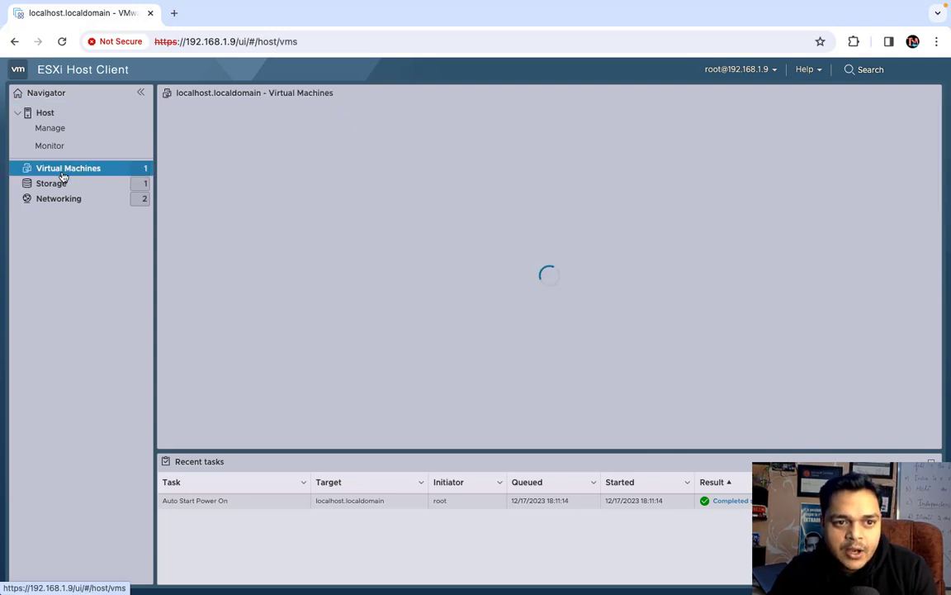
Start a new VMFS datastore from Storage and name it local-storage
{"action": "left_click", "coordinate": [56, 186]}
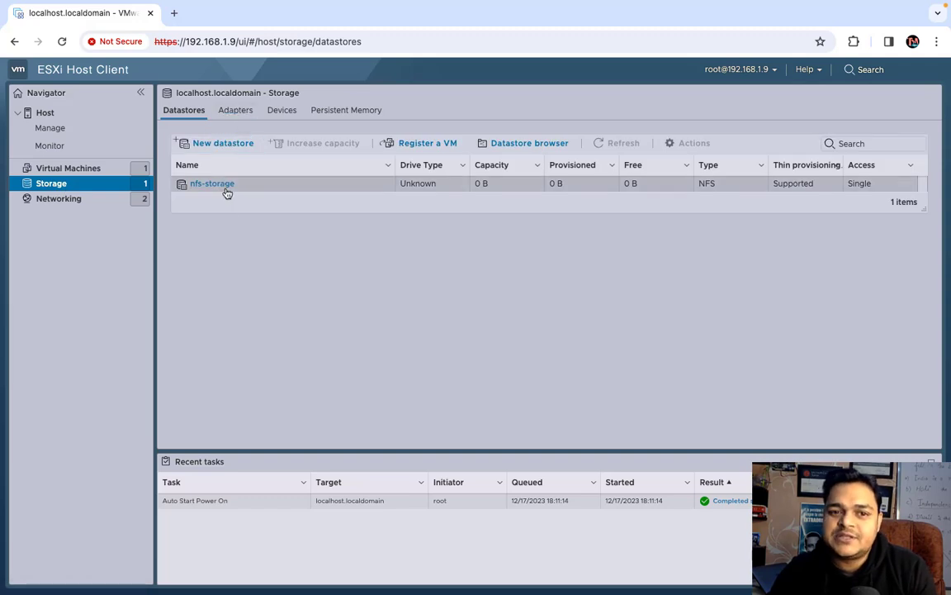
{"action": "left_click", "coordinate": [227, 144]}
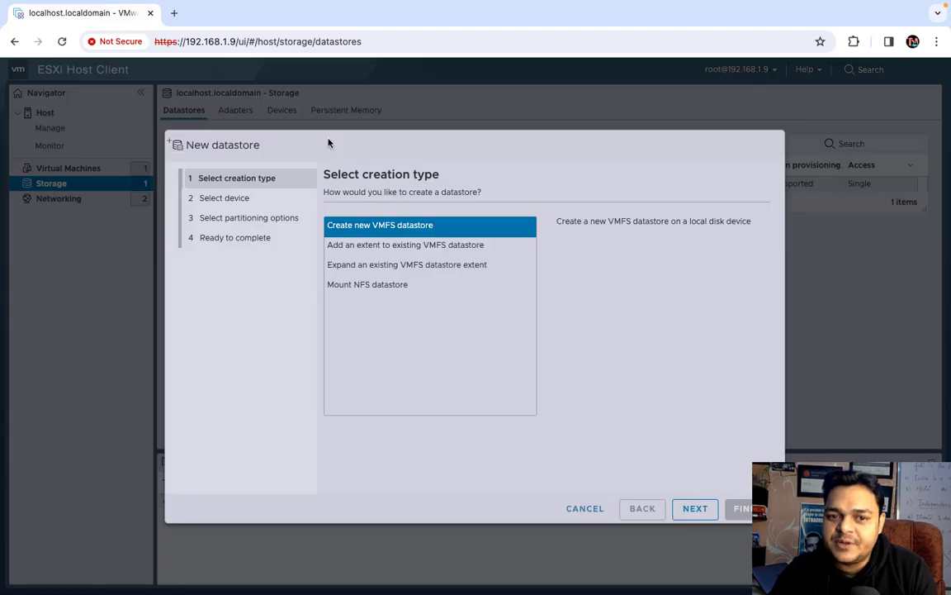
{"action": "left_click", "coordinate": [690, 507]}
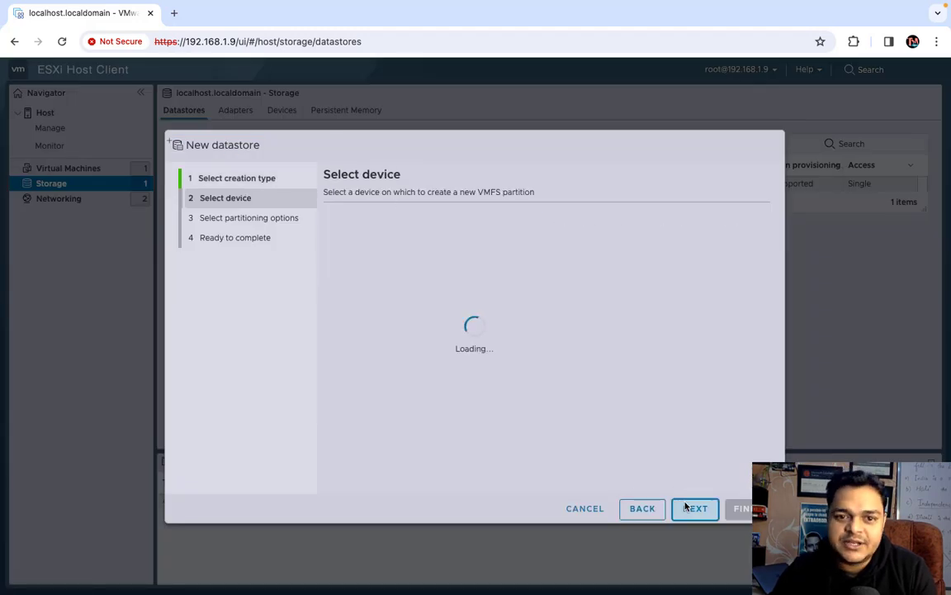
{"action": "left_click", "coordinate": [425, 242]}
{"action": "type", "text": "local-storage"}
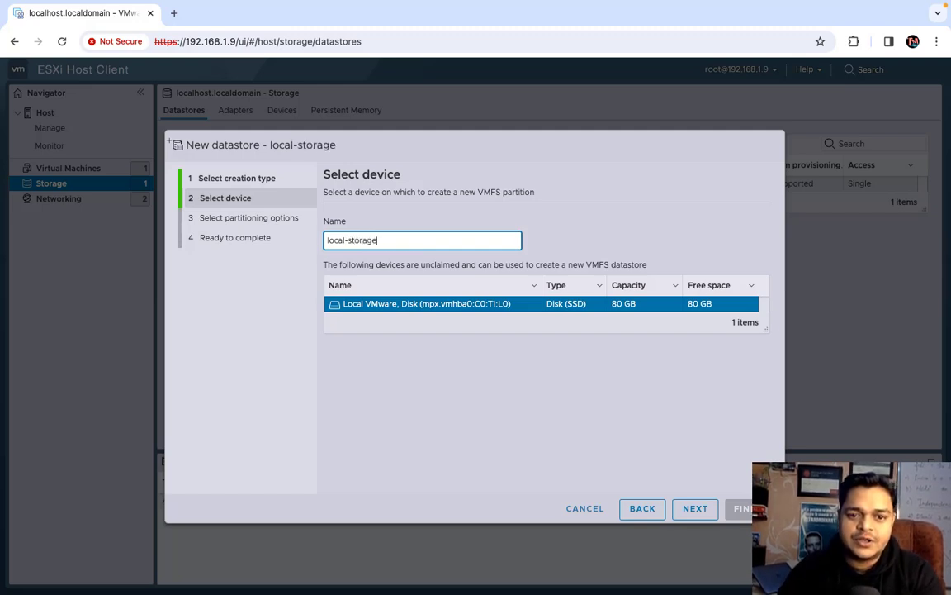
Use the full 80 GB disk as VMFS 6, finish, and confirm erasing the disk
{"action": "left_click", "coordinate": [684, 514]}
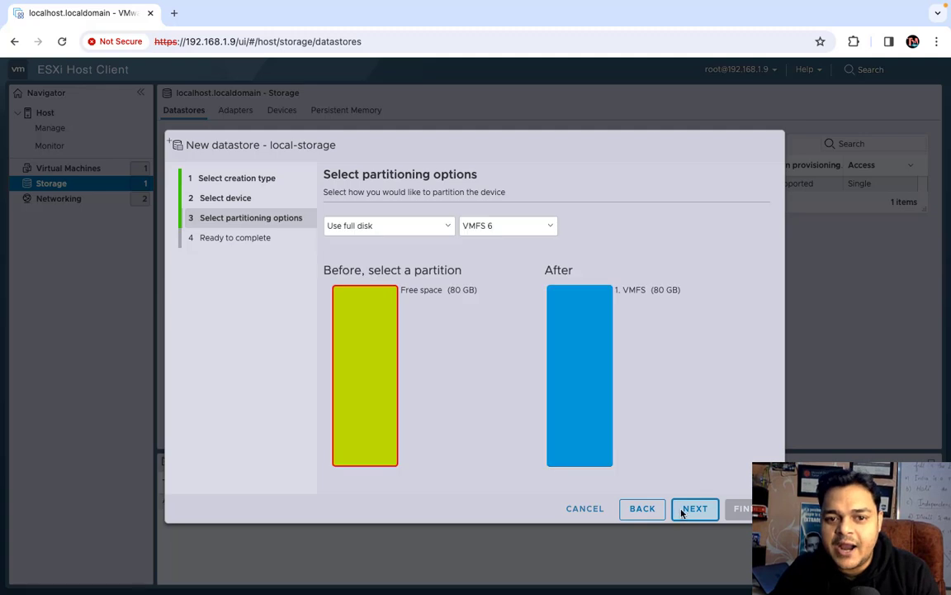
{"action": "left_click", "coordinate": [683, 513]}
{"action": "left_click", "coordinate": [737, 509]}
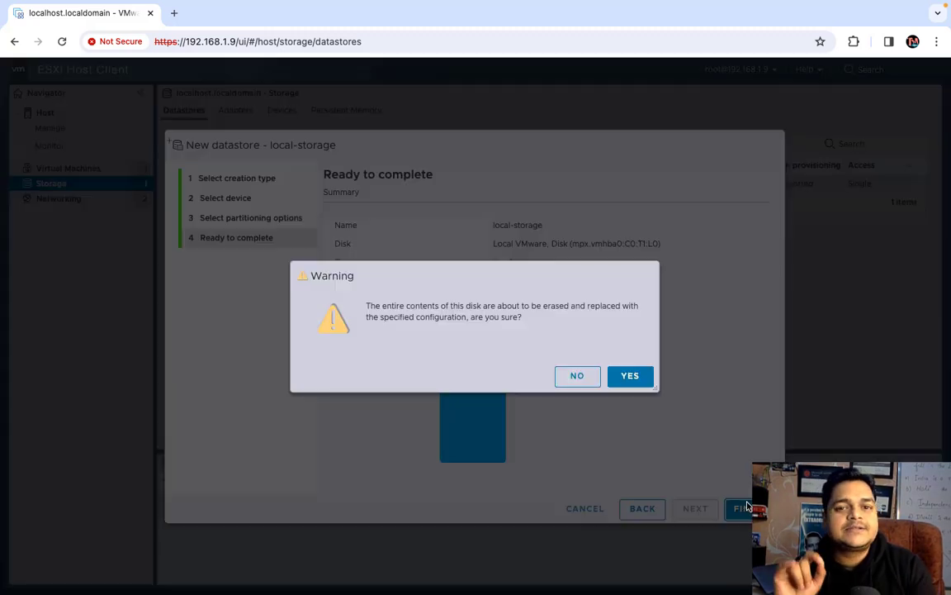
{"action": "left_click", "coordinate": [630, 376]}
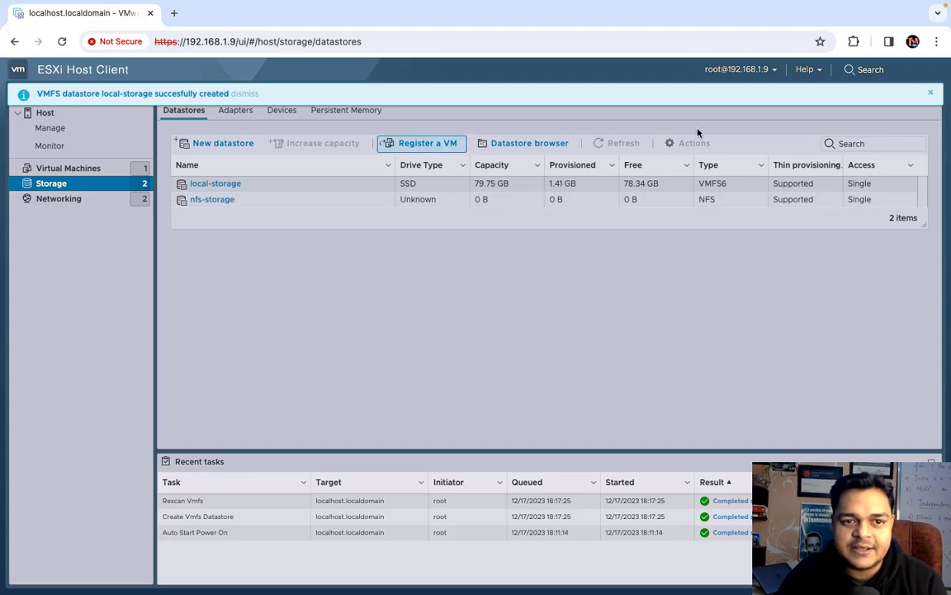
{"action": "left_click", "coordinate": [931, 97]}
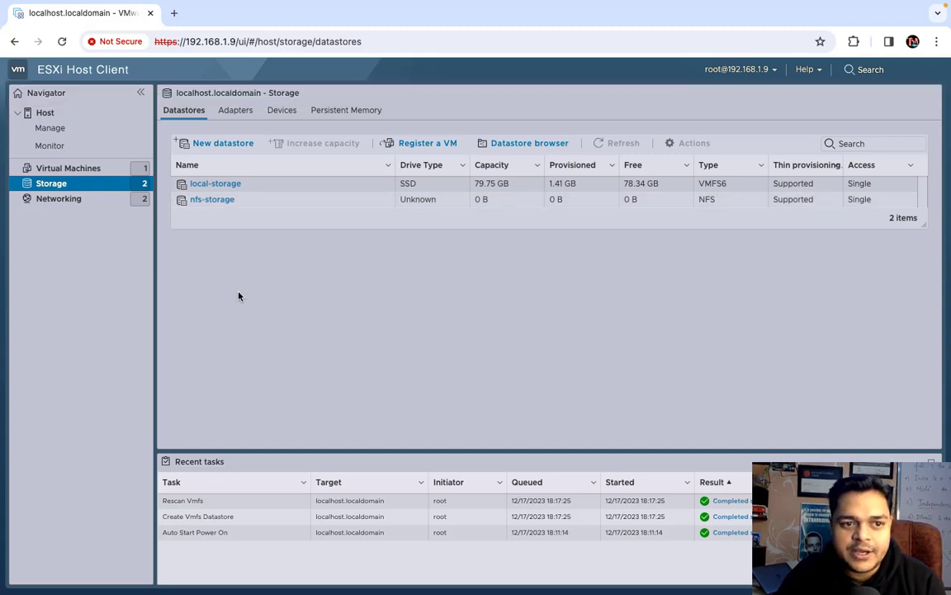
Unregister the invalid Win-10 VM and launch the New virtual machine wizard
{"action": "left_click", "coordinate": [90, 170]}
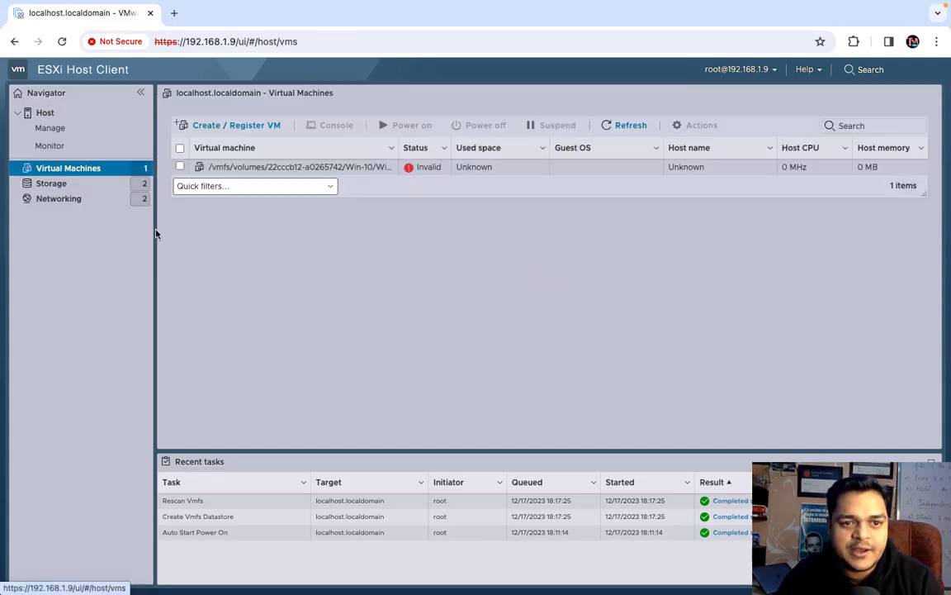
{"action": "left_click", "coordinate": [183, 166]}
{"action": "left_click", "coordinate": [692, 126]}
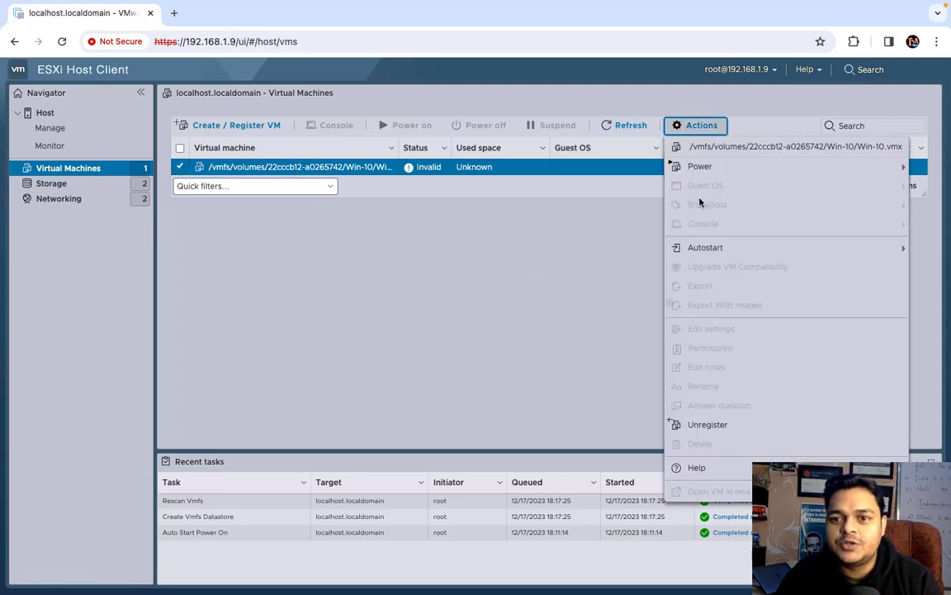
{"action": "left_click", "coordinate": [706, 426]}
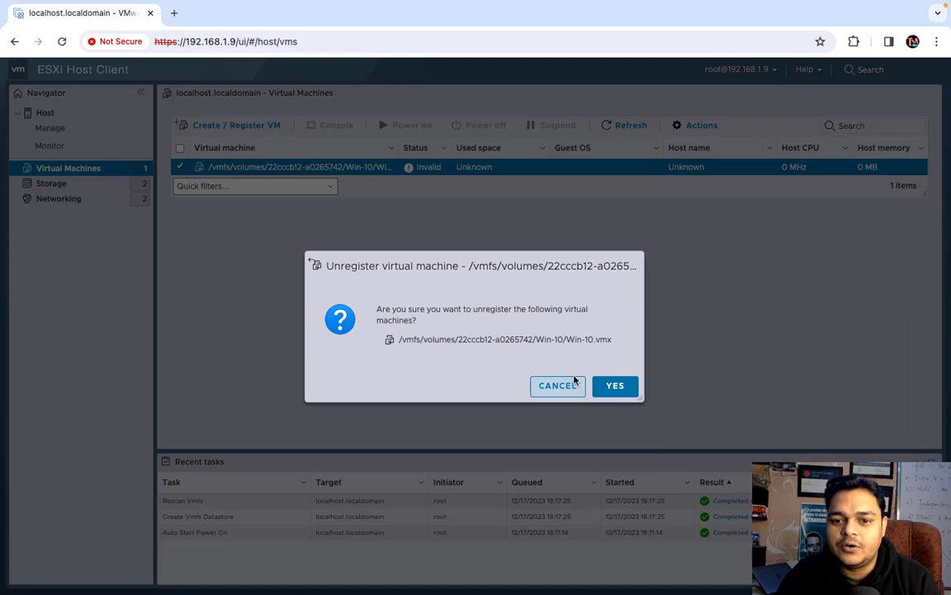
{"action": "left_click", "coordinate": [613, 388]}
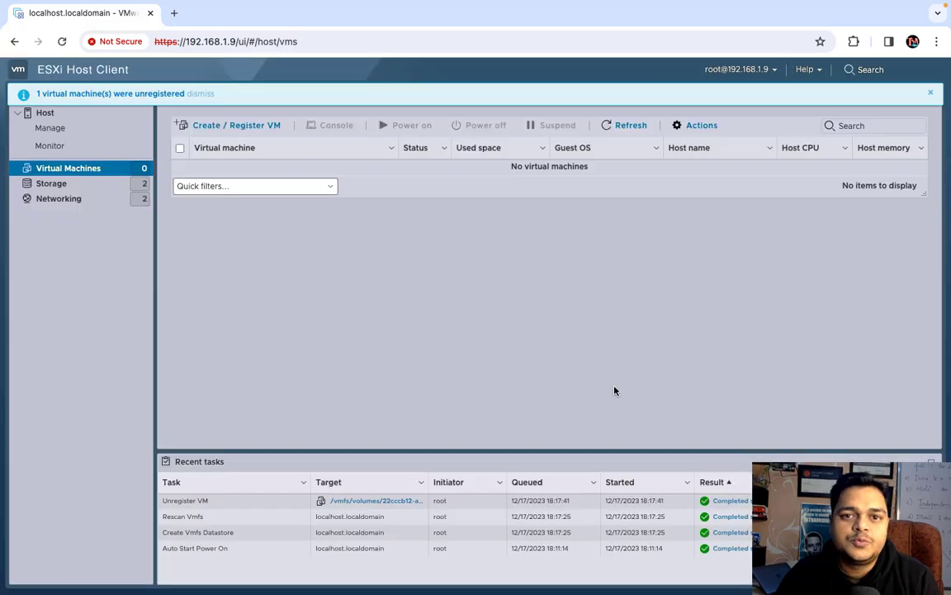
{"action": "left_click", "coordinate": [216, 124]}
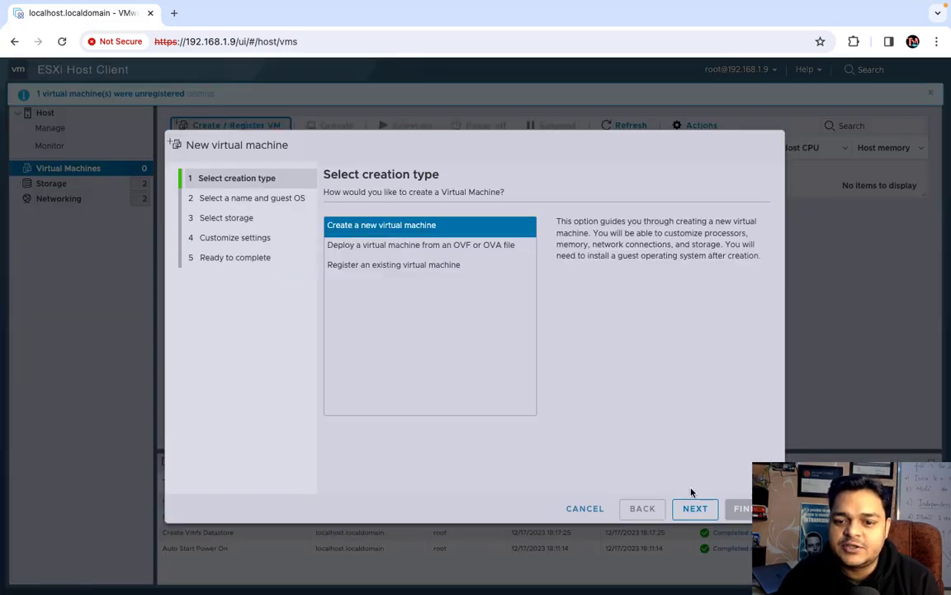
Name the new VM Windows-10 with Microsoft Windows 10 (64-bit) guest OS on local-storage
{"action": "left_click", "coordinate": [695, 509]}
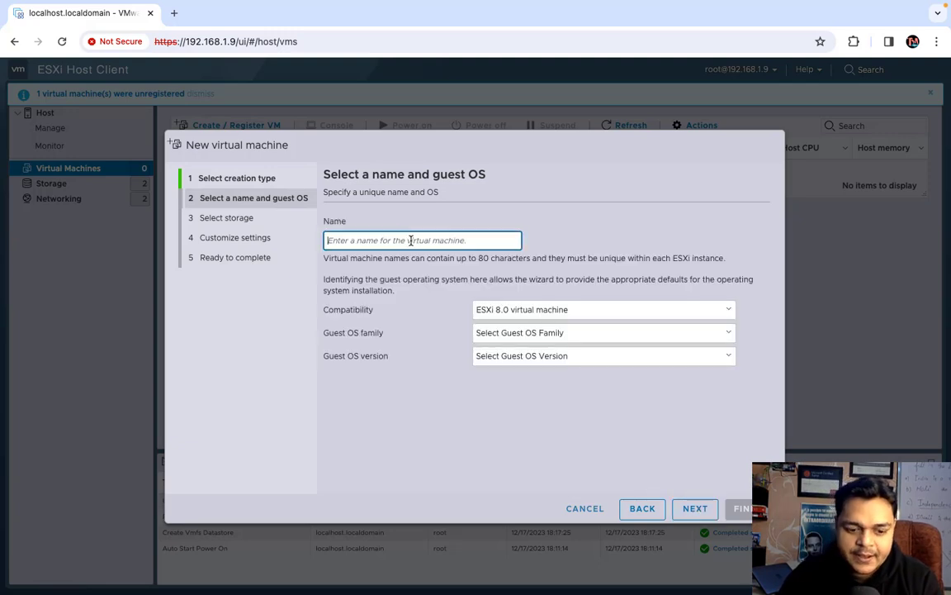
{"action": "type", "text": "Windo"}
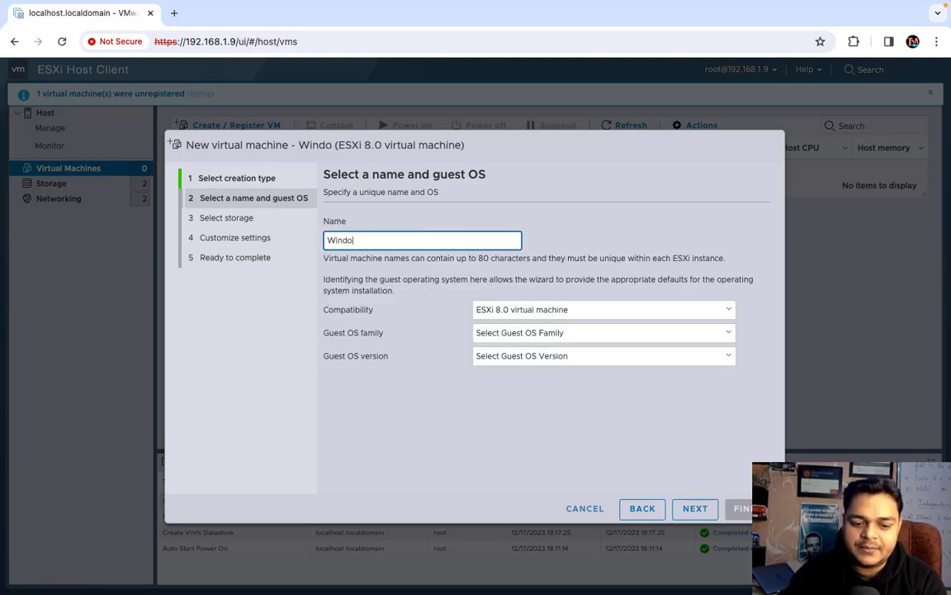
{"action": "type", "text": "ws-10"}
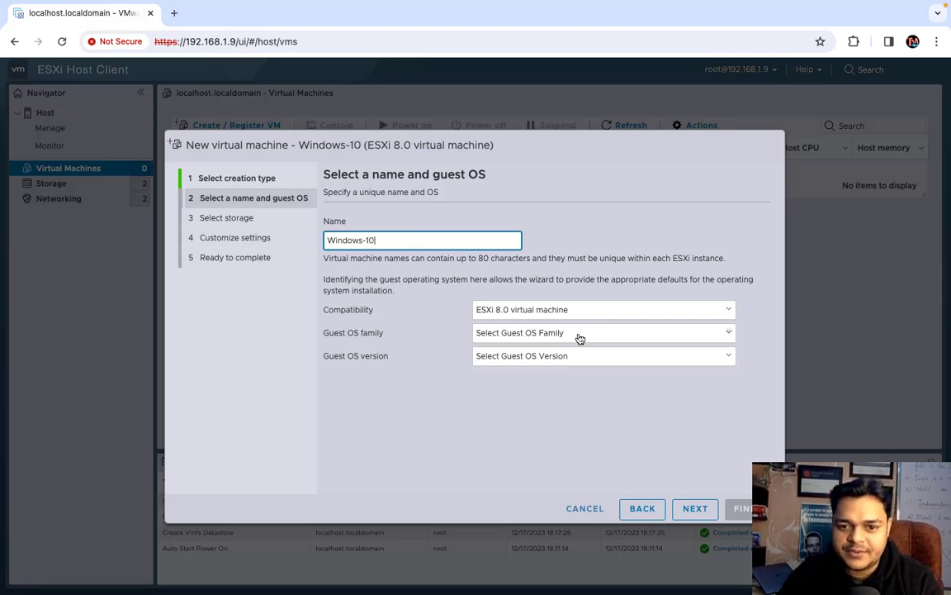
{"action": "left_click", "coordinate": [560, 334]}
{"action": "left_click", "coordinate": [517, 390]}
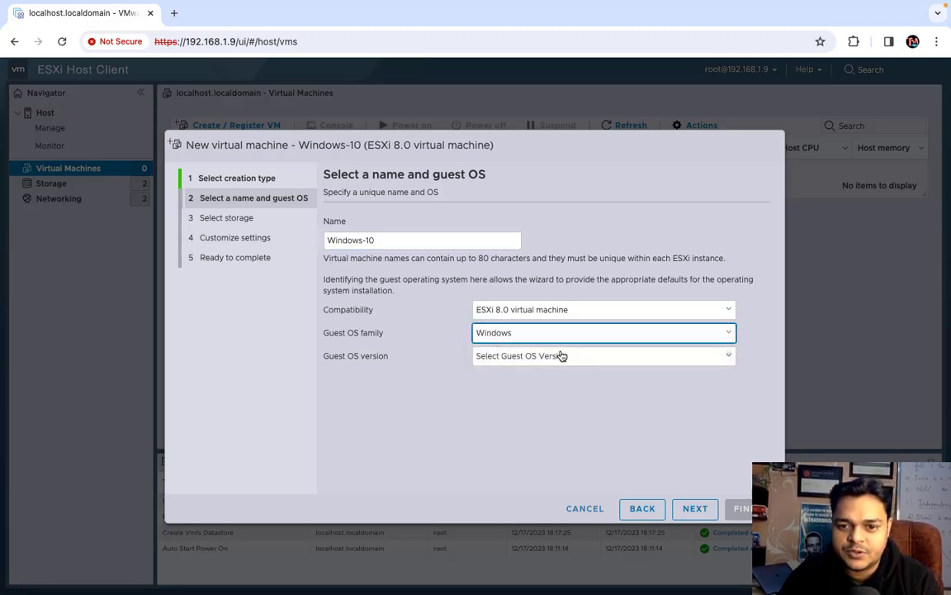
{"action": "left_click", "coordinate": [561, 355]}
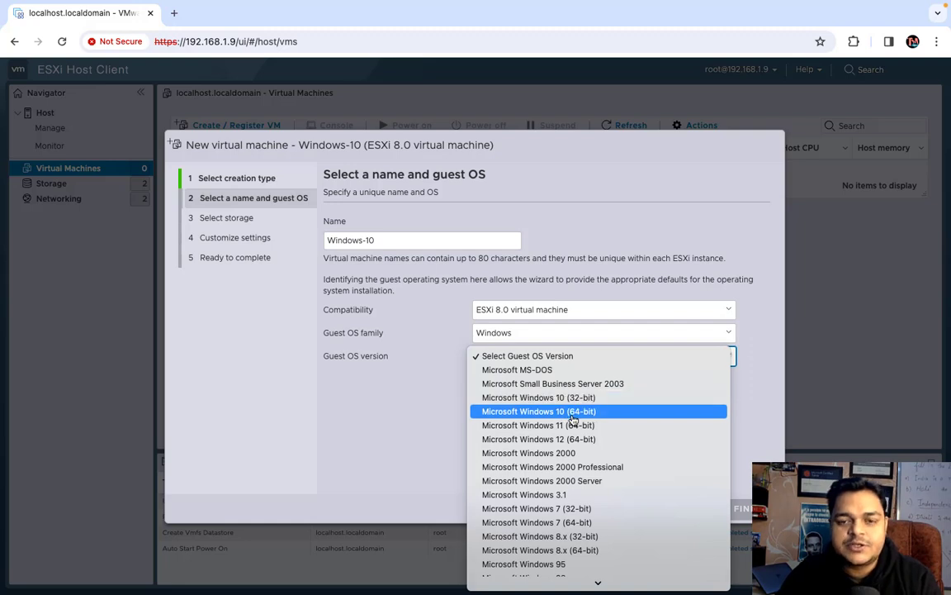
{"action": "left_click", "coordinate": [528, 411]}
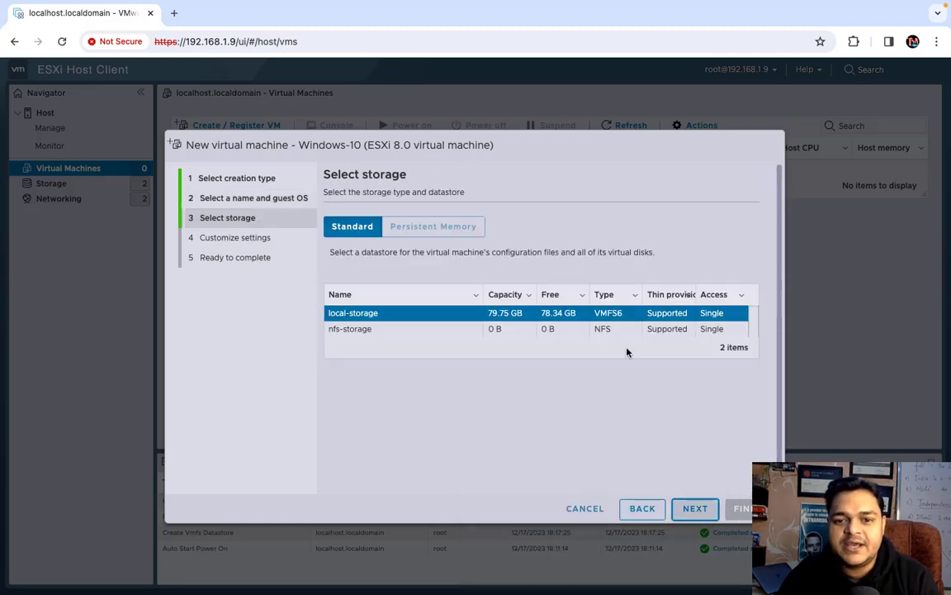
{"action": "left_click", "coordinate": [697, 510]}
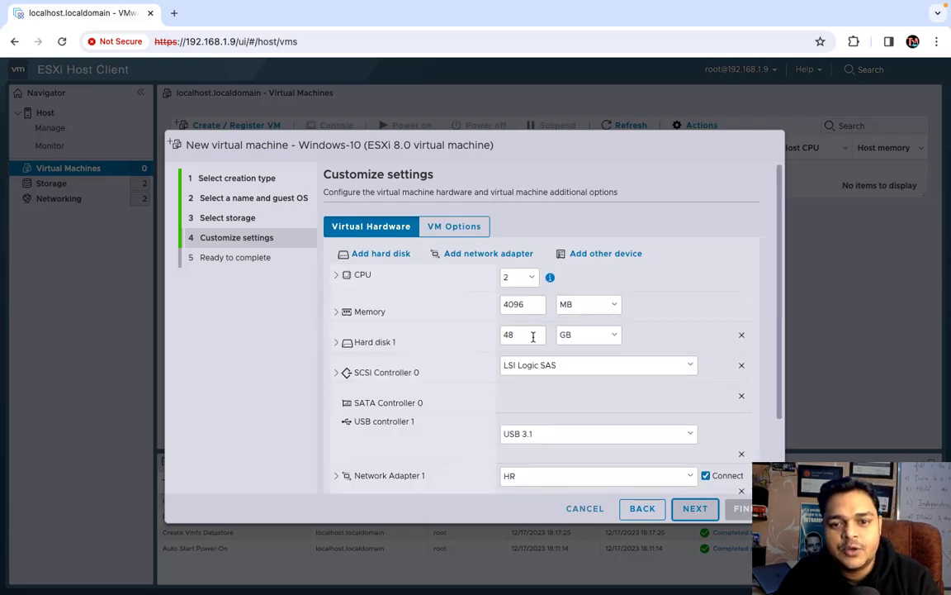
Set Hard disk 1 to 15 GB, thin provisioned, and advance to Ready to complete
{"action": "double_click", "coordinate": [533, 336]}
{"action": "type", "text": "15"}
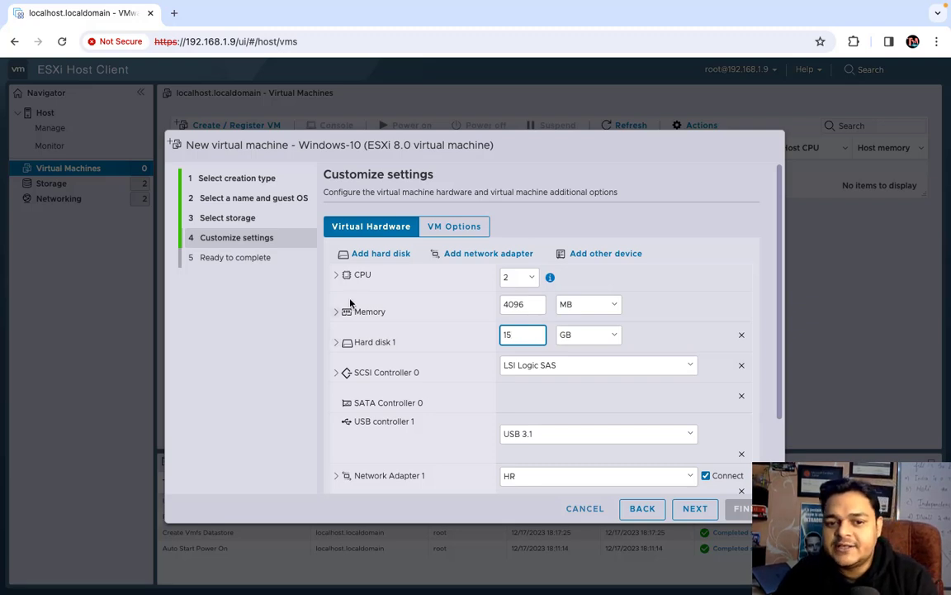
{"action": "left_click", "coordinate": [345, 342]}
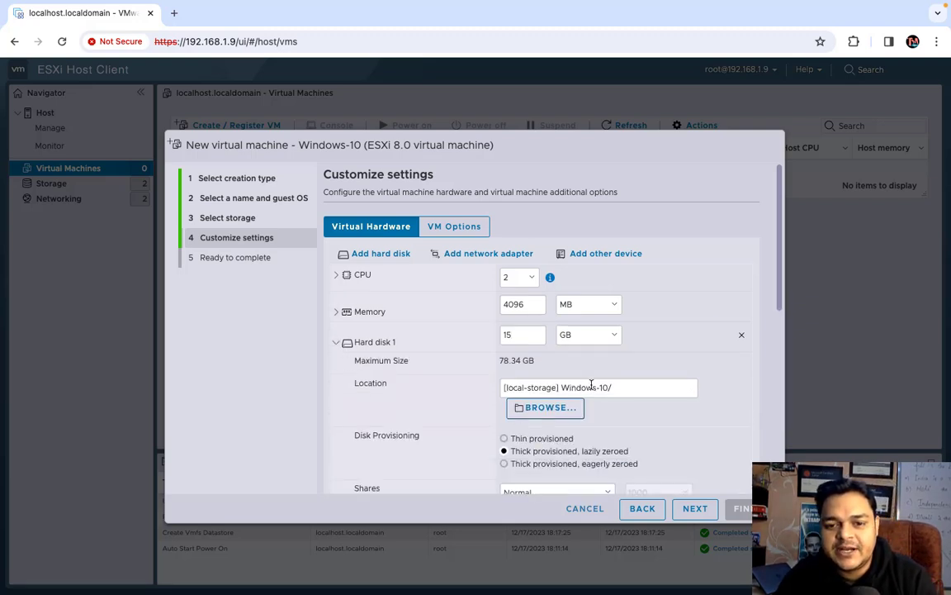
{"action": "left_click", "coordinate": [527, 439]}
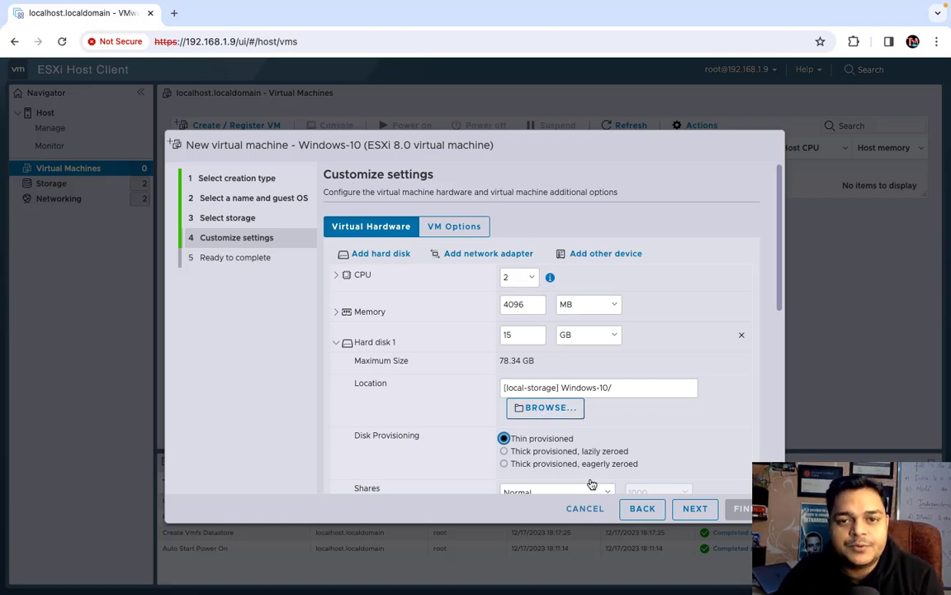
{"action": "left_click", "coordinate": [686, 508]}
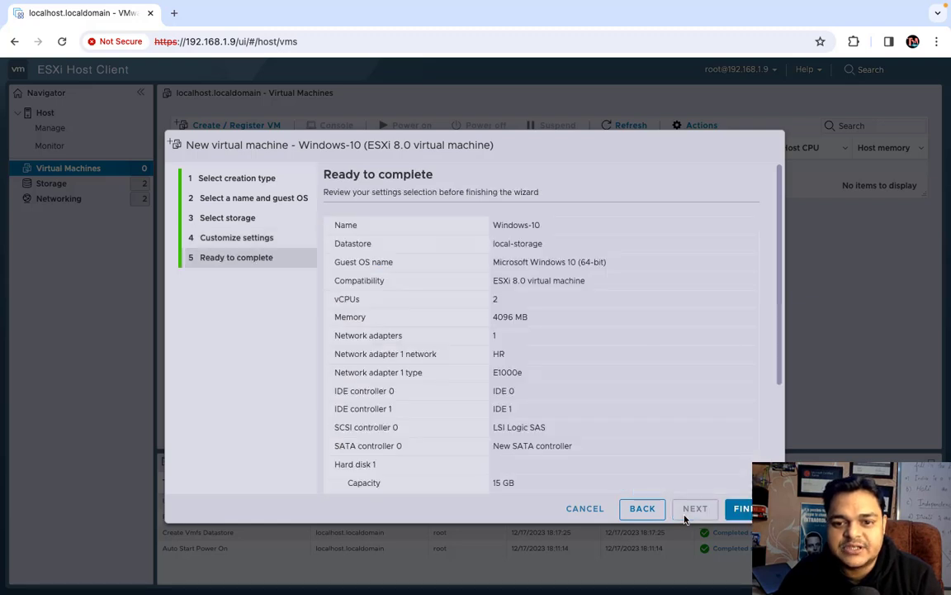
Finish creating Windows-10, open its page, and power the VM on
{"action": "left_click", "coordinate": [743, 510]}
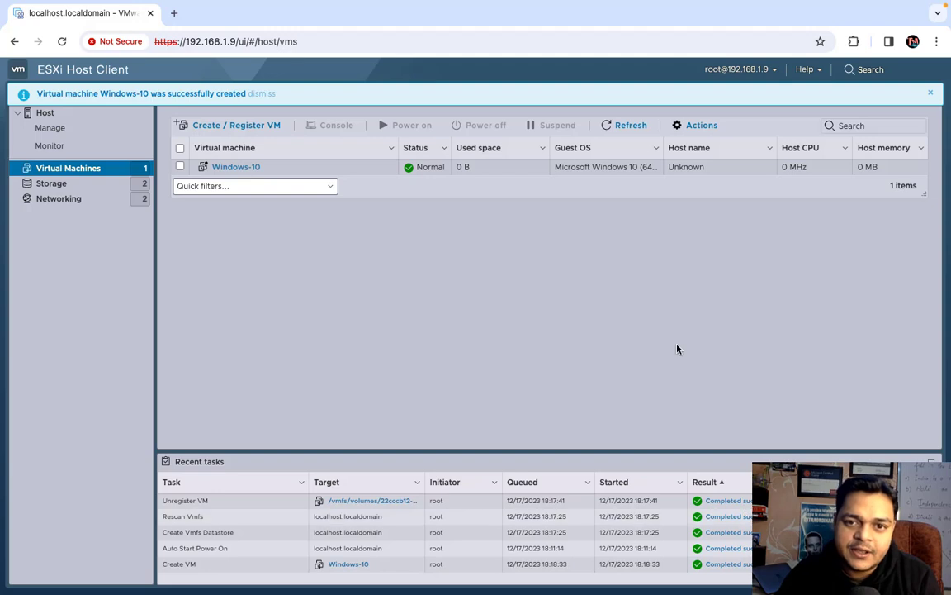
{"action": "left_click", "coordinate": [256, 169]}
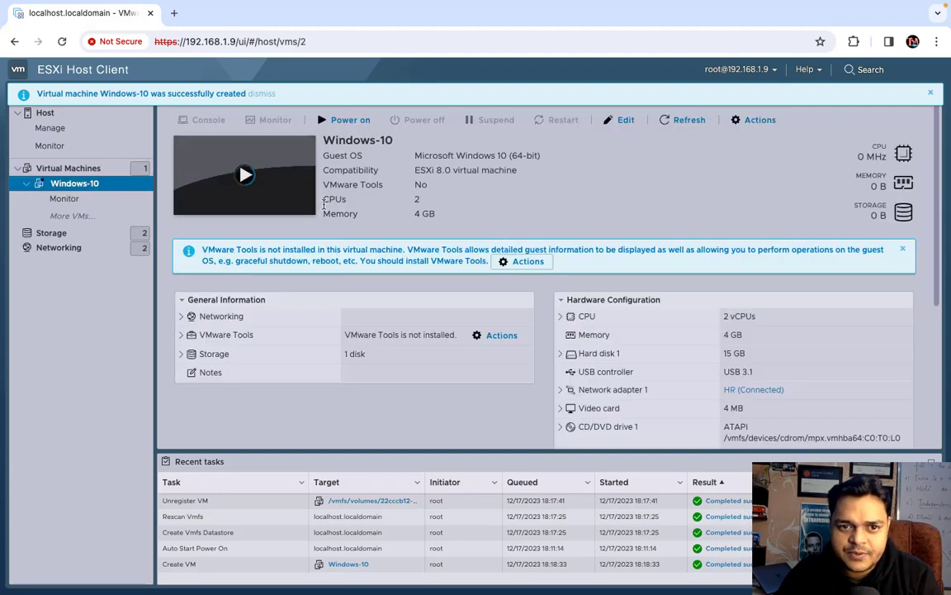
{"action": "left_click", "coordinate": [758, 120]}
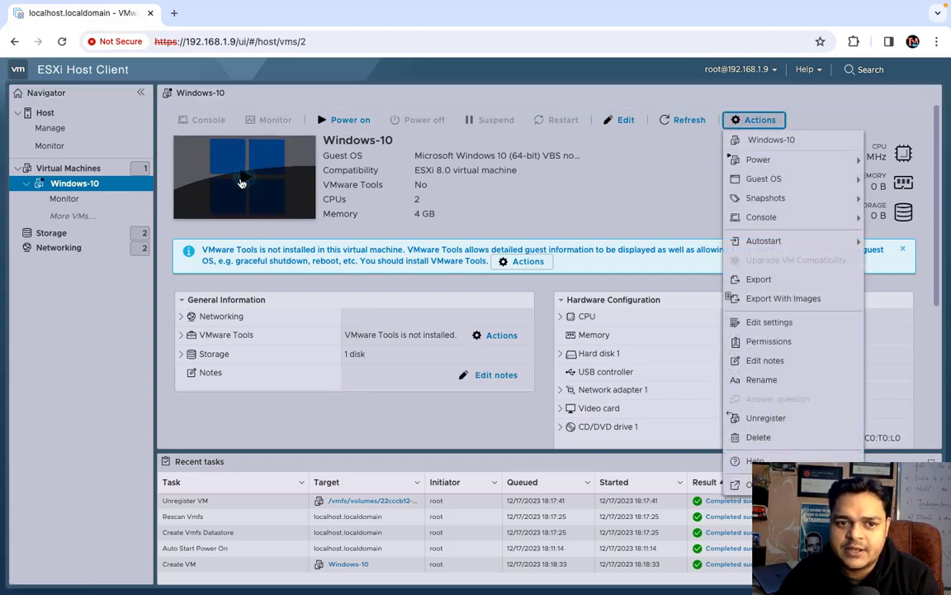
{"action": "left_click", "coordinate": [245, 179]}
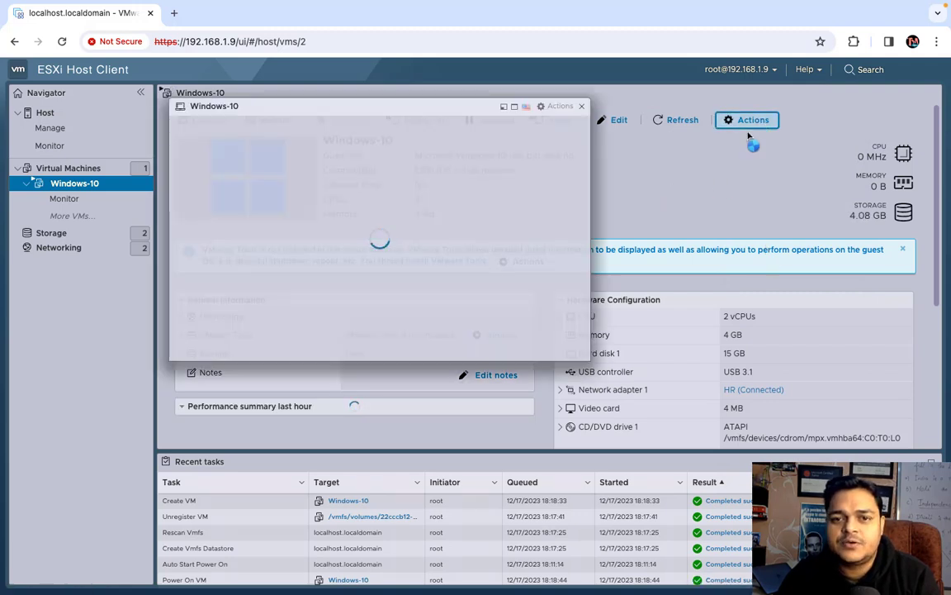
{"action": "left_click", "coordinate": [742, 125]}
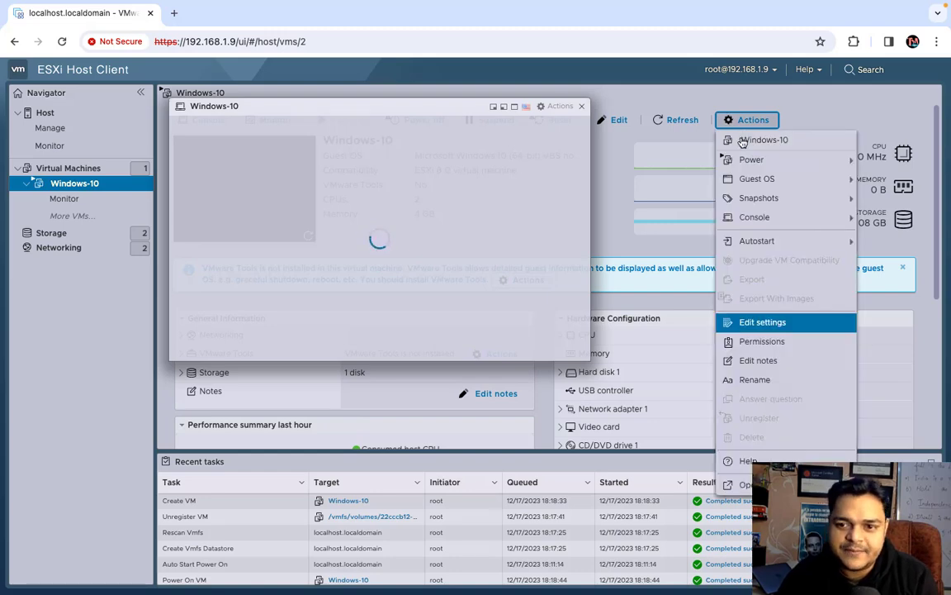
Switch the Windows-10 VM's network adapter from HR to VM Network
{"action": "left_click", "coordinate": [767, 323]}
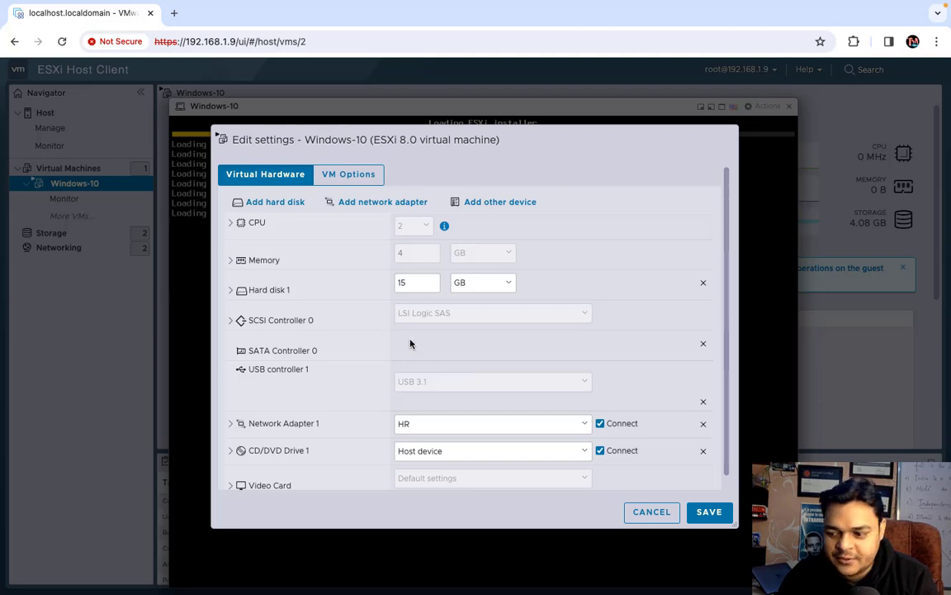
{"action": "scroll", "coordinate": [388, 405], "scroll_direction": "down", "scroll_amount": 1}
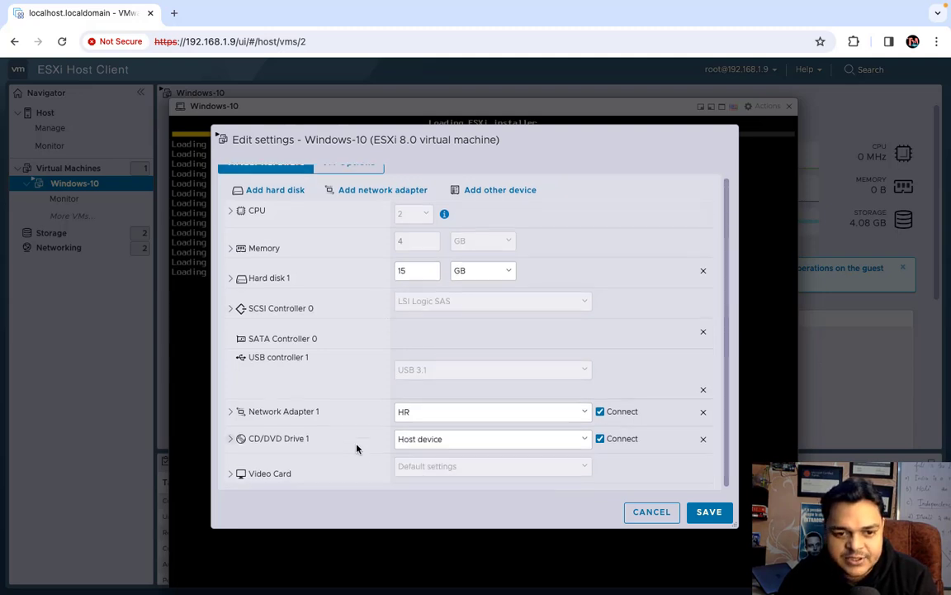
{"action": "left_click", "coordinate": [274, 412]}
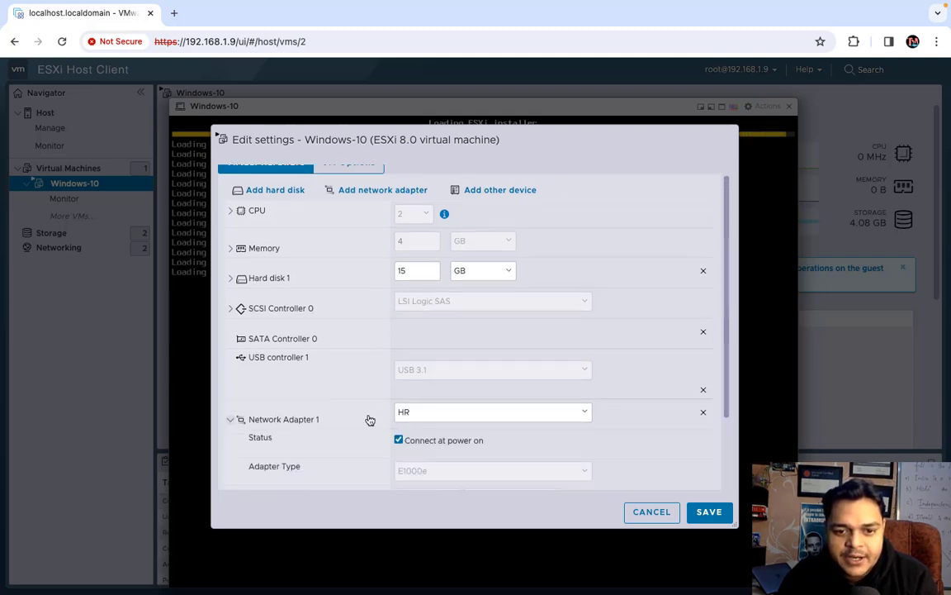
{"action": "left_click", "coordinate": [424, 413]}
{"action": "left_click", "coordinate": [431, 428]}
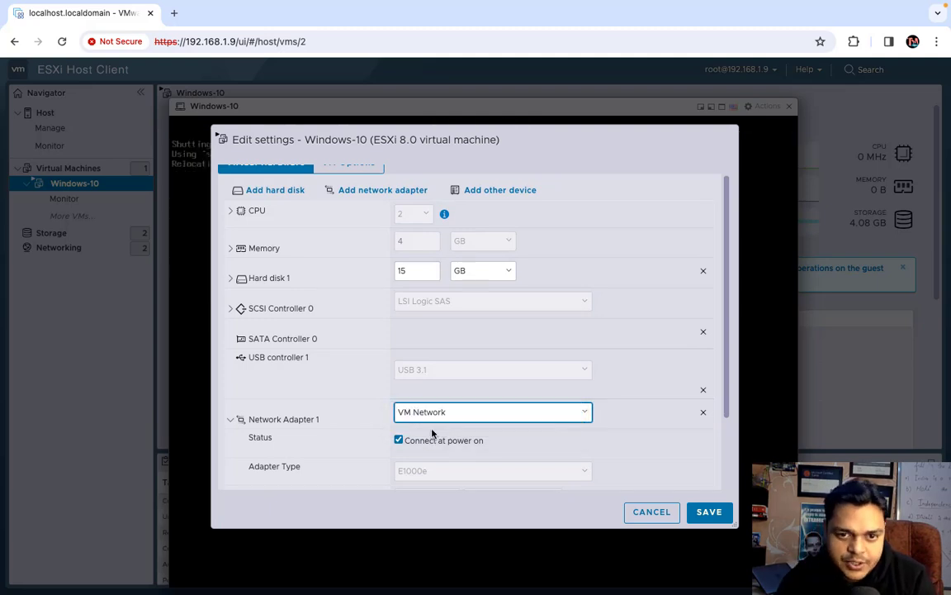
Set the CD/DVD drive to Datastore ISO file, browse the datastores, then cancel without choosing one
{"action": "scroll", "coordinate": [450, 304], "scroll_direction": "down", "scroll_amount": 2}
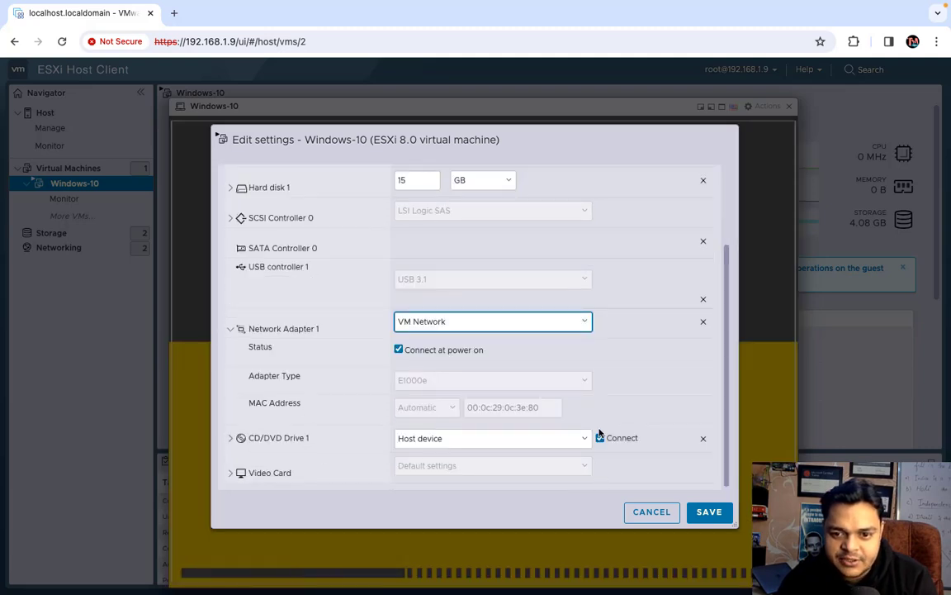
{"action": "left_click", "coordinate": [580, 440]}
{"action": "left_click", "coordinate": [485, 459]}
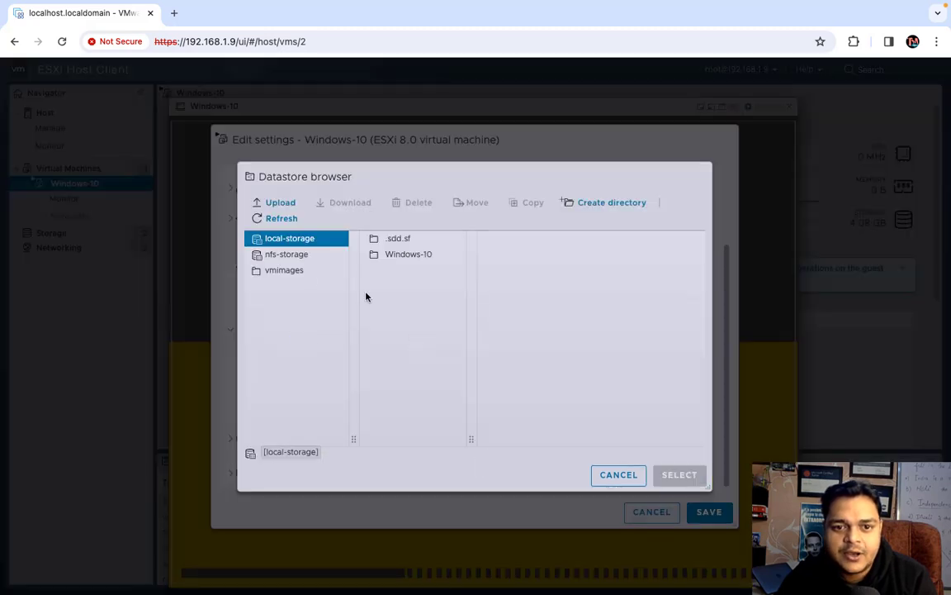
{"action": "left_click", "coordinate": [421, 259]}
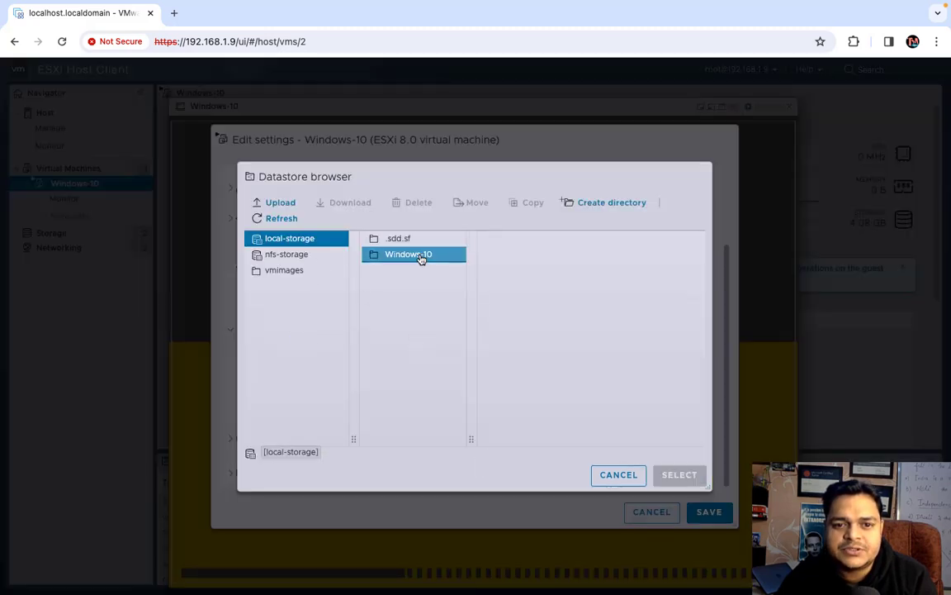
{"action": "left_click", "coordinate": [289, 256]}
{"action": "left_click", "coordinate": [291, 239]}
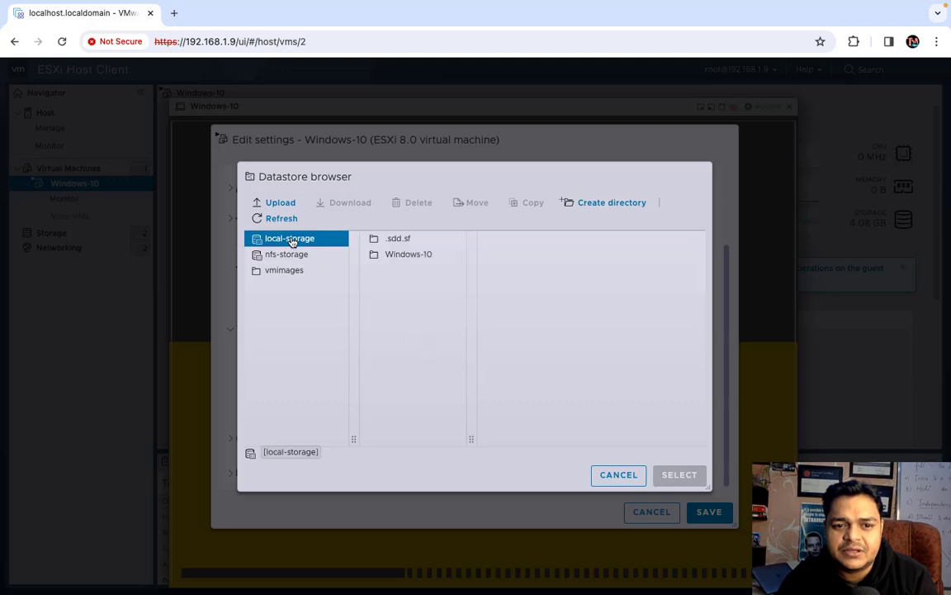
{"action": "left_click", "coordinate": [291, 273]}
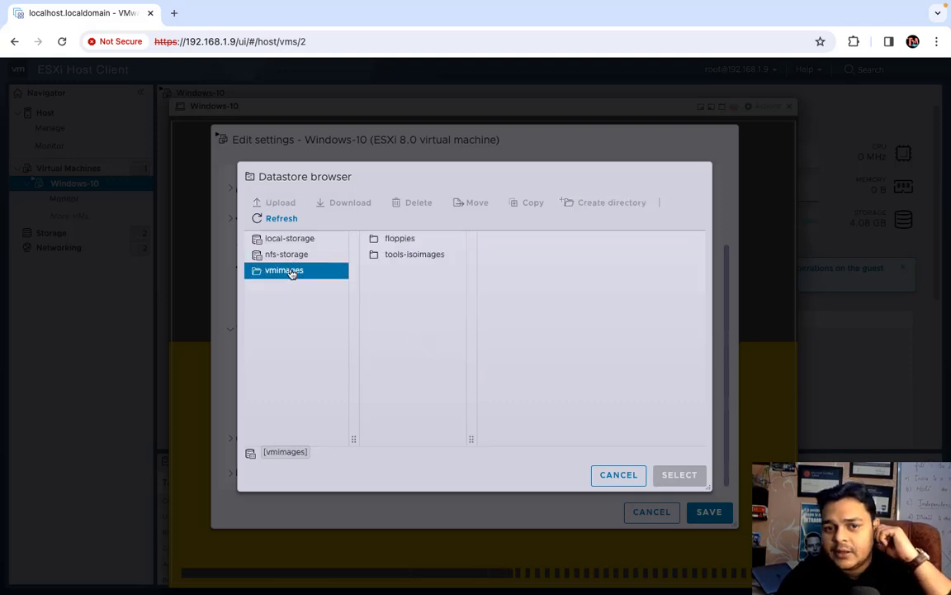
{"action": "left_click", "coordinate": [627, 475]}
Save the Windows-10 virtual machine's settings
{"action": "left_click", "coordinate": [708, 512]}
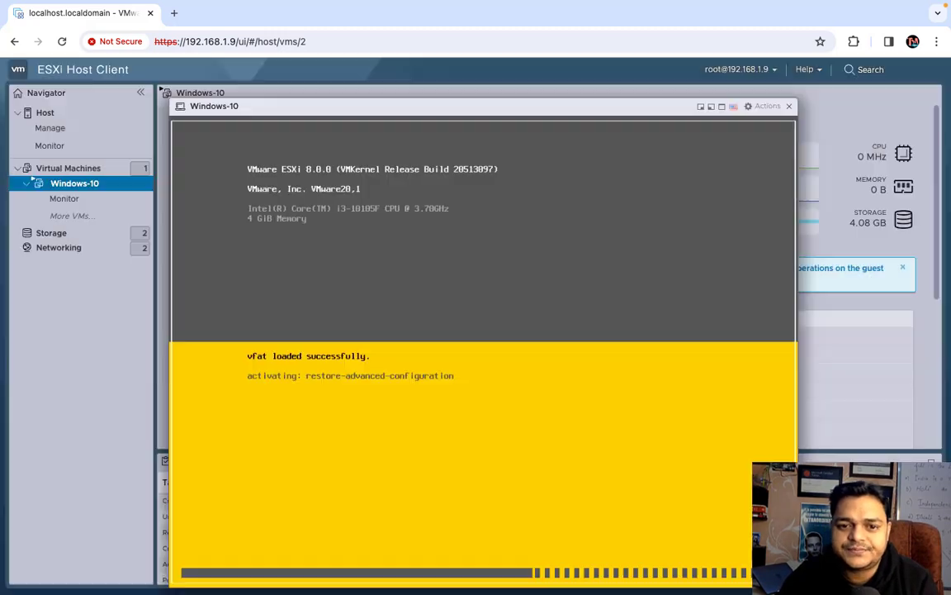
{"action": "left_click", "coordinate": [765, 106]}
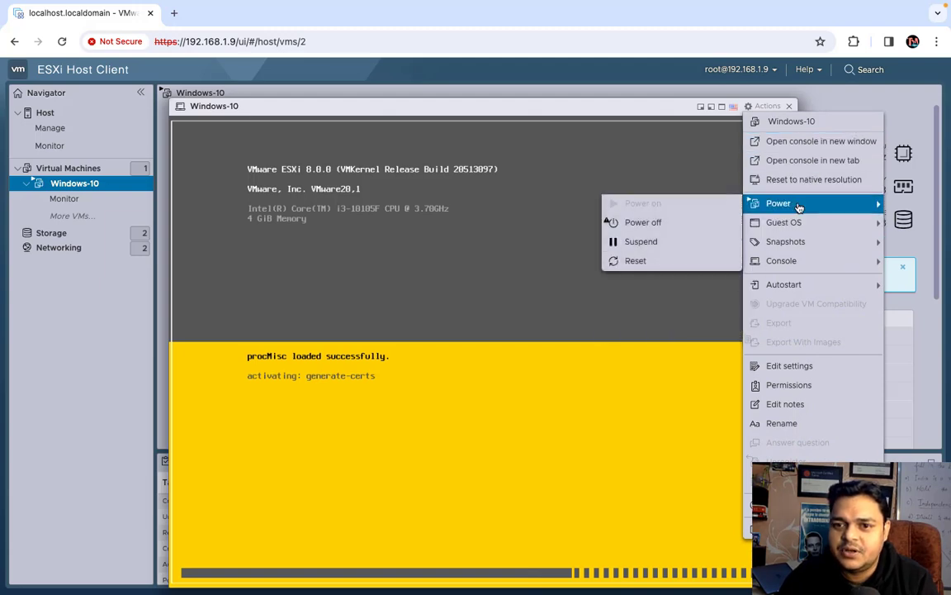
{"action": "left_click", "coordinate": [798, 205]}
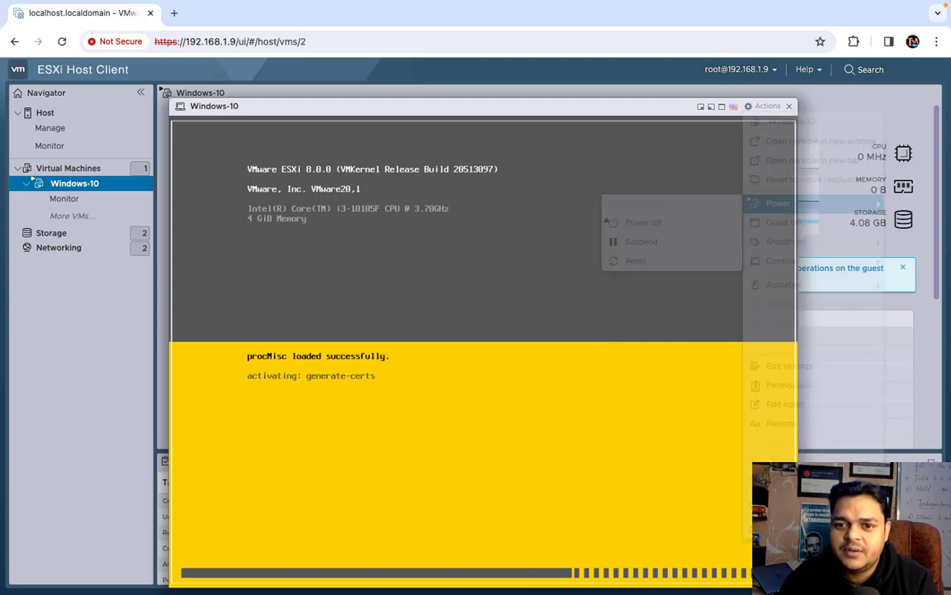
Power off Windows-10 from Actions > Power, confirm with Yes, and close its console
{"action": "left_click", "coordinate": [765, 106]}
{"action": "mouse_move", "coordinate": [793, 204]}
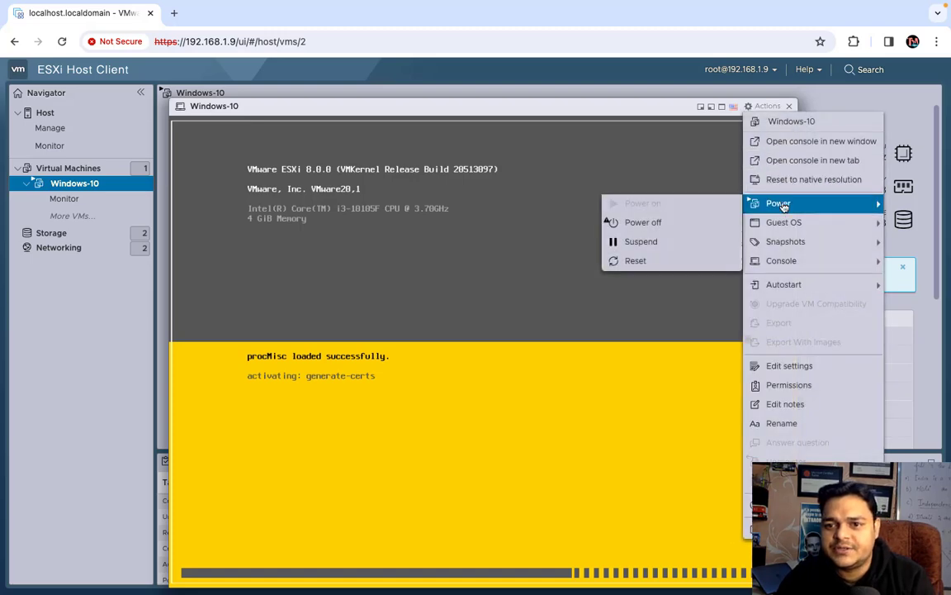
{"action": "left_click", "coordinate": [662, 224]}
{"action": "left_click", "coordinate": [605, 380]}
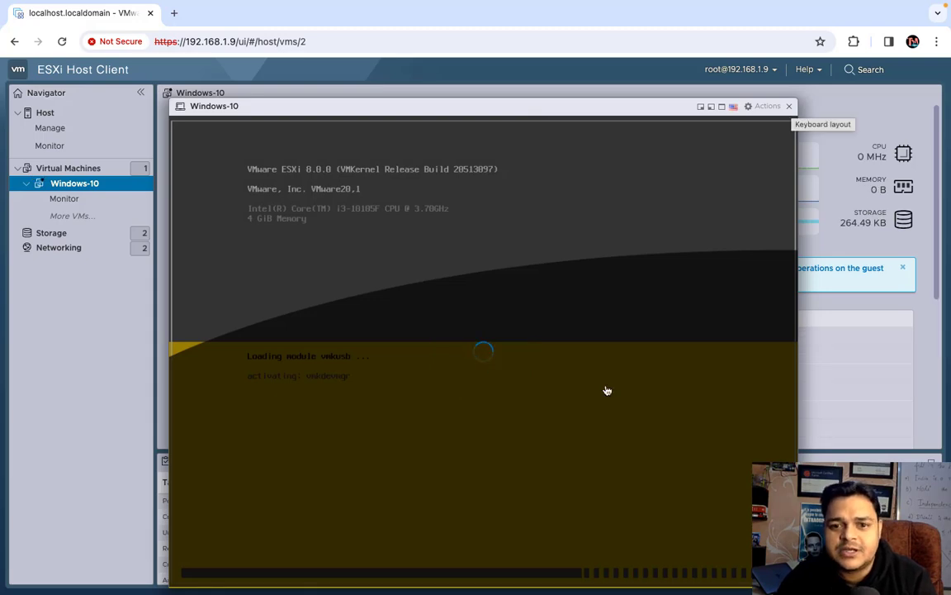
{"action": "left_click", "coordinate": [791, 107]}
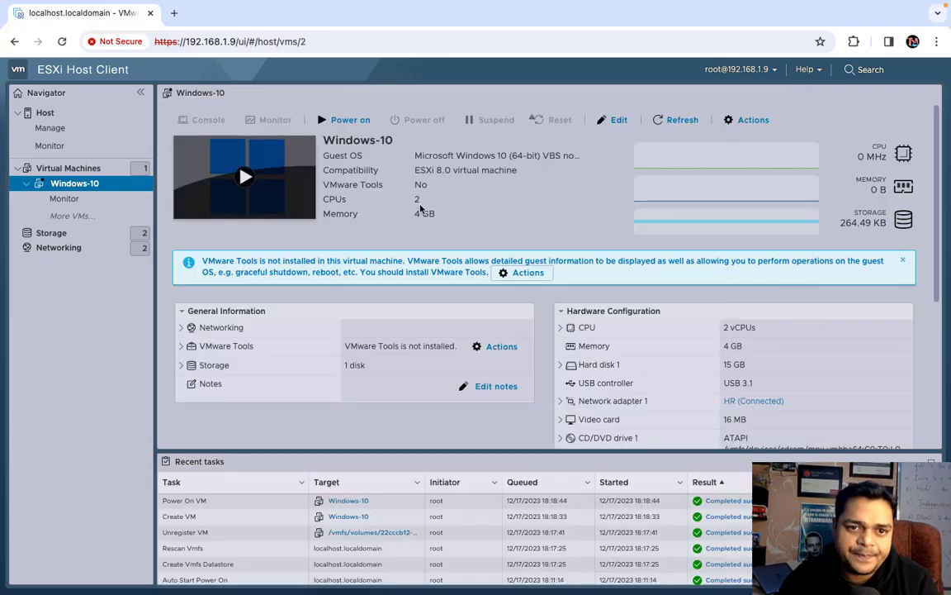
Review Networking's Virtual switches, Physical NICs, VMkernel NICs, TCP/IP stacks and Firewall rules, ending on Port groups
{"action": "left_click", "coordinate": [55, 250]}
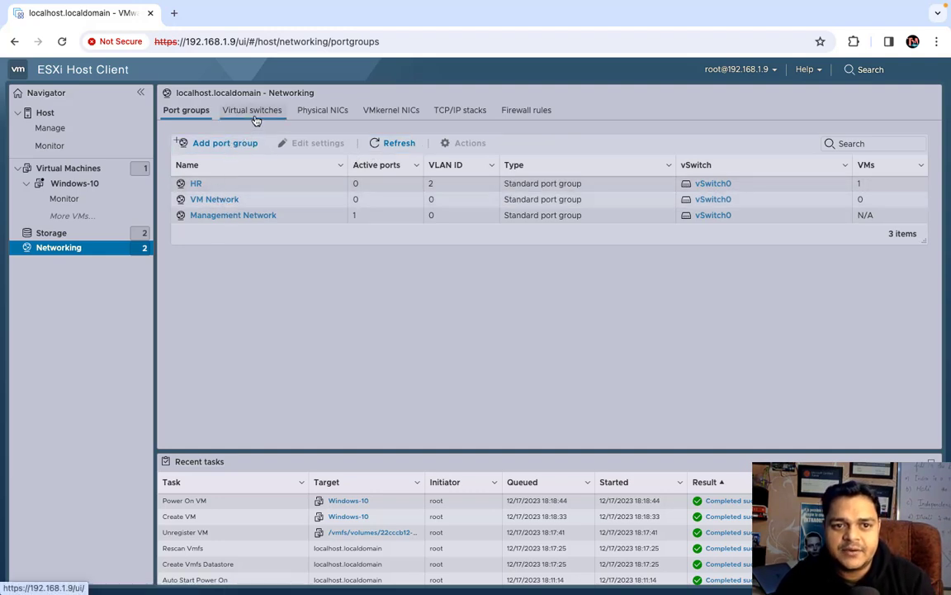
{"action": "left_click", "coordinate": [255, 120]}
{"action": "left_click", "coordinate": [304, 112]}
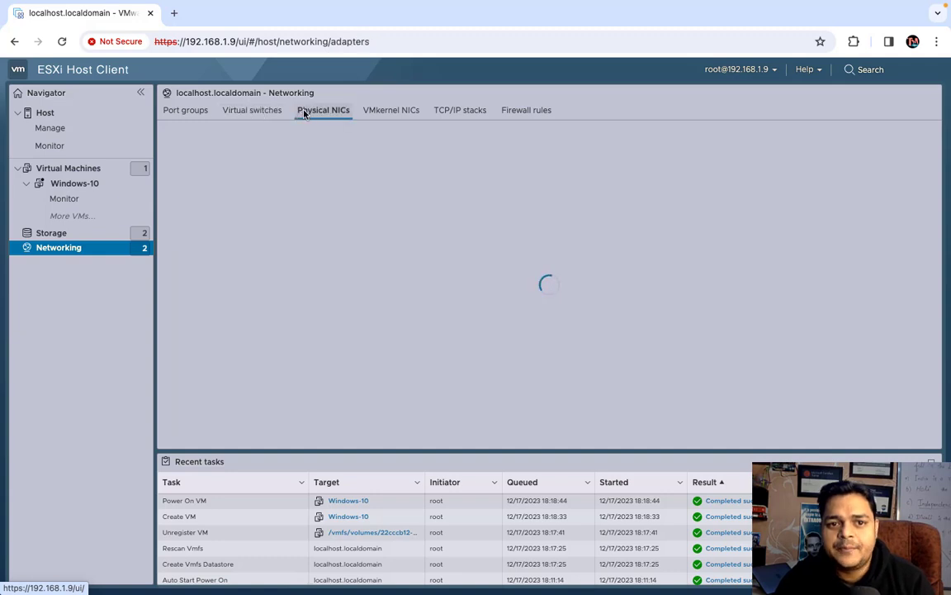
{"action": "left_click", "coordinate": [408, 119]}
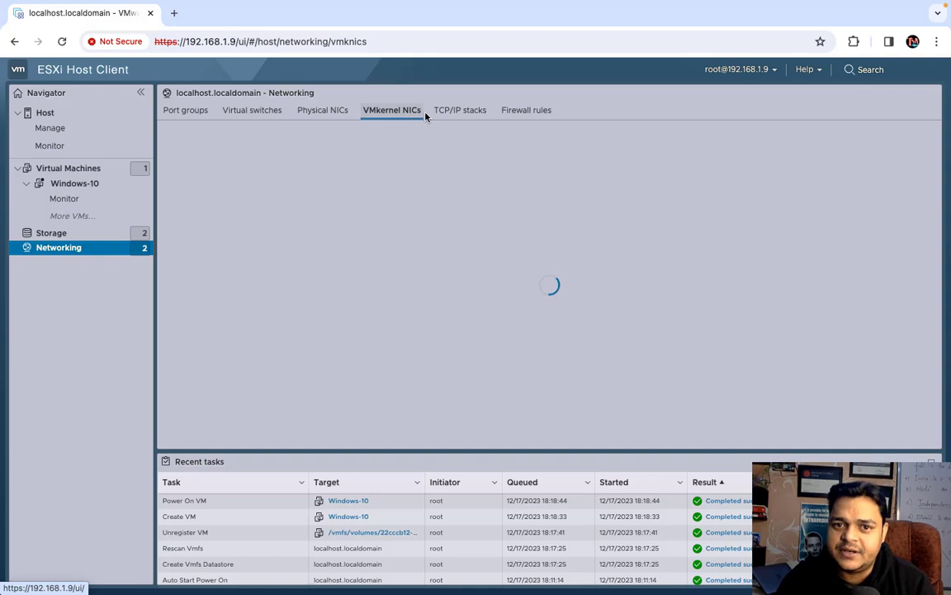
{"action": "left_click", "coordinate": [450, 116]}
{"action": "left_click", "coordinate": [534, 114]}
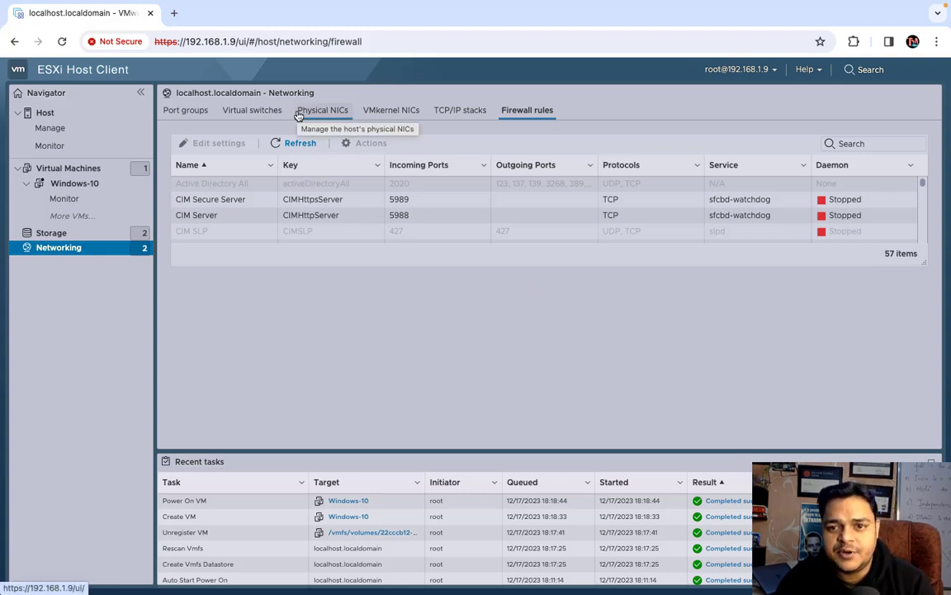
{"action": "left_click", "coordinate": [185, 110]}
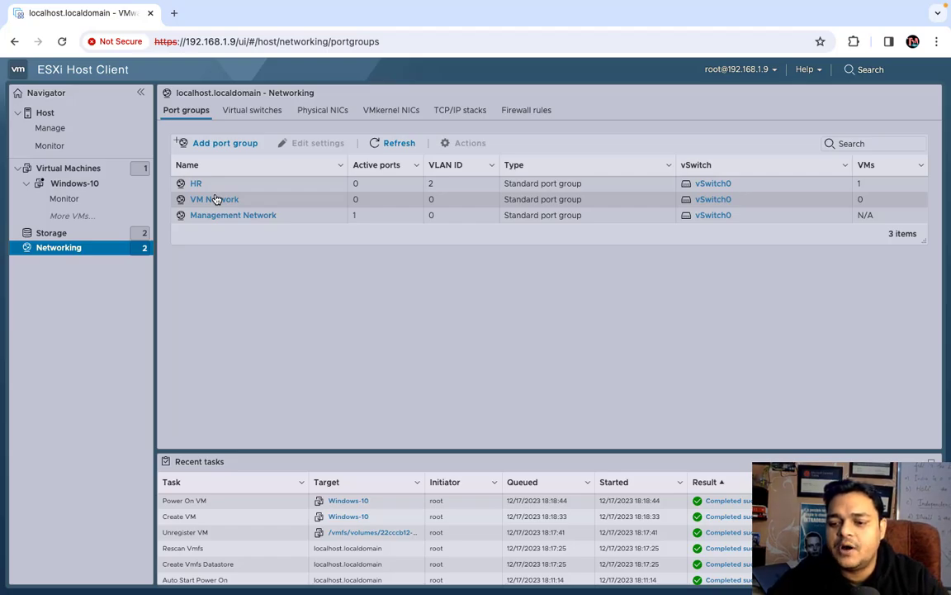
Launch Microsoft OneNote from the desktop and close the pen tablet settings window
{"action": "key", "text": "ctrl+Left"}
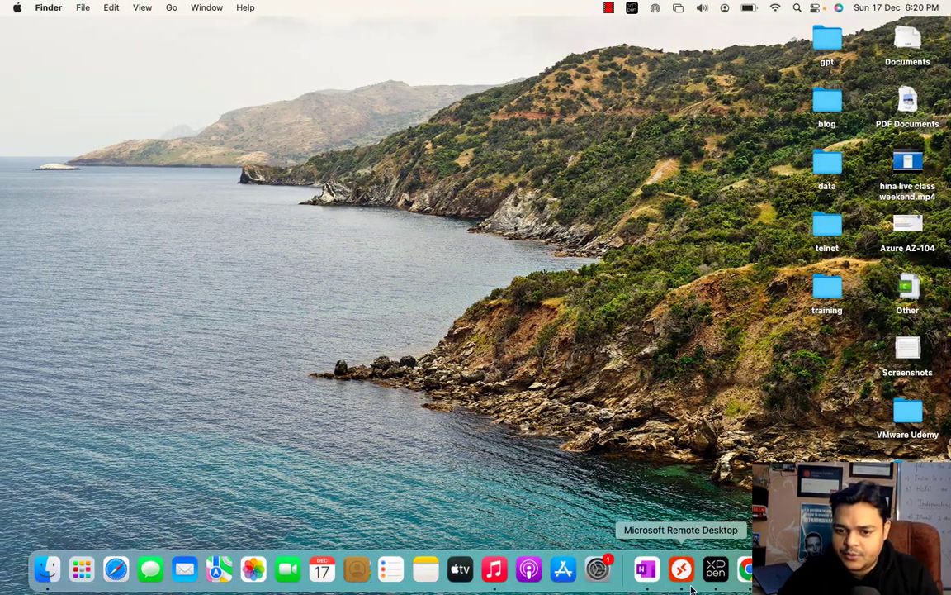
{"action": "left_click", "coordinate": [646, 569]}
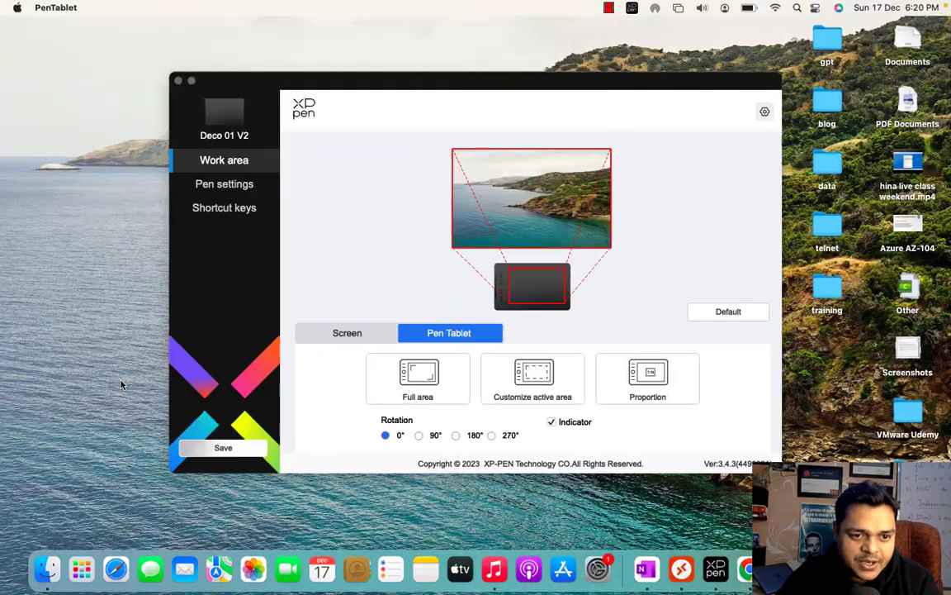
{"action": "left_click", "coordinate": [223, 447]}
{"action": "left_click", "coordinate": [179, 83]}
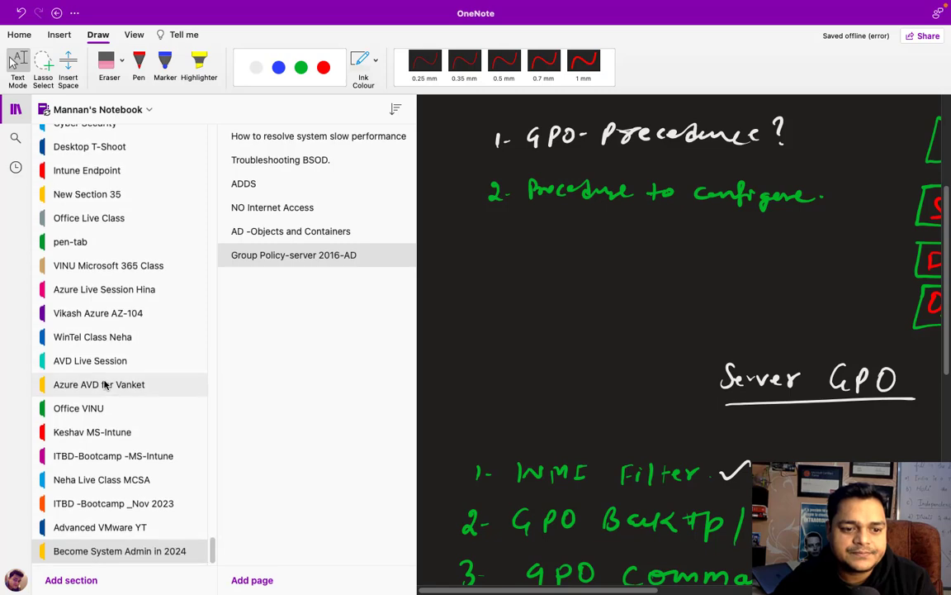
Add a blank page to the Exchange hybrid setup section and hide the section lists
{"action": "left_click", "coordinate": [129, 512]}
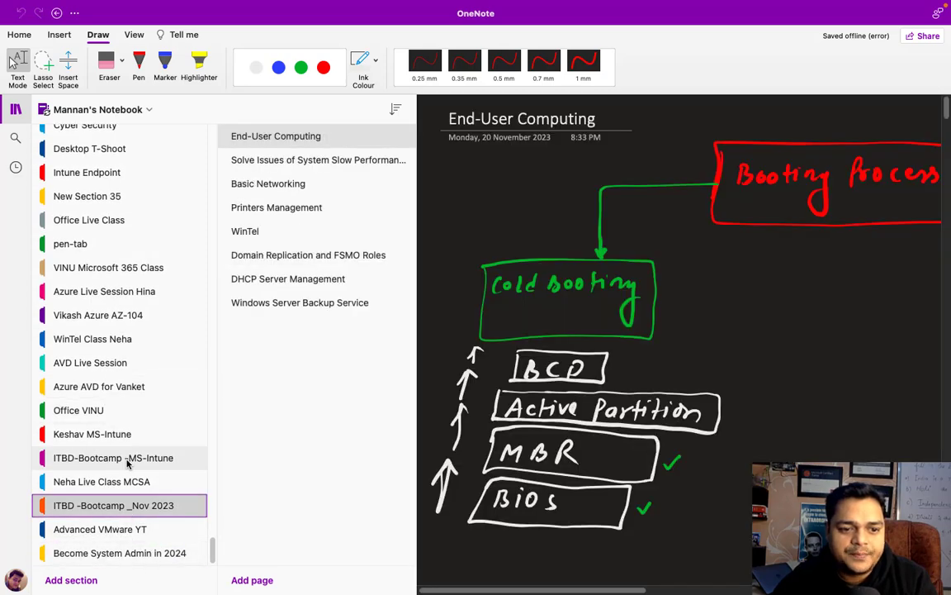
{"action": "left_click", "coordinate": [128, 460]}
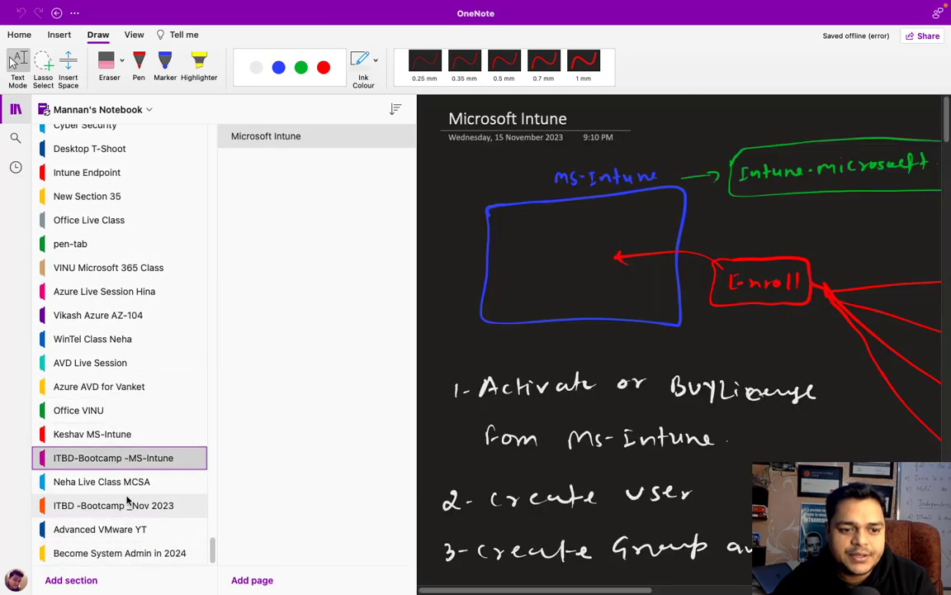
{"action": "left_click", "coordinate": [124, 505]}
{"action": "scroll", "coordinate": [127, 553], "scroll_direction": "down", "scroll_amount": 1}
{"action": "scroll", "coordinate": [127, 558], "scroll_direction": "up", "scroll_amount": 1}
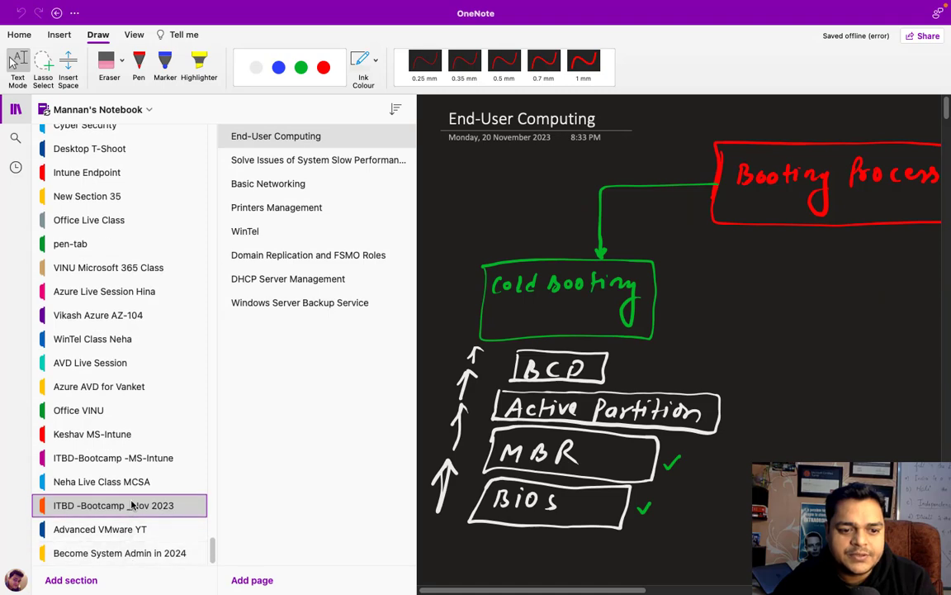
{"action": "left_click", "coordinate": [121, 460]}
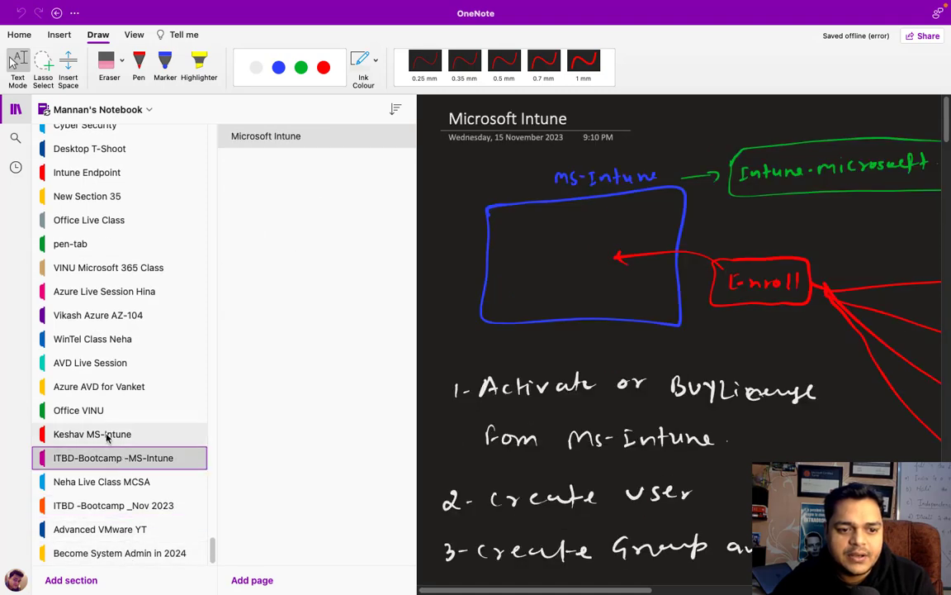
{"action": "left_click", "coordinate": [109, 433]}
{"action": "left_click", "coordinate": [101, 409]}
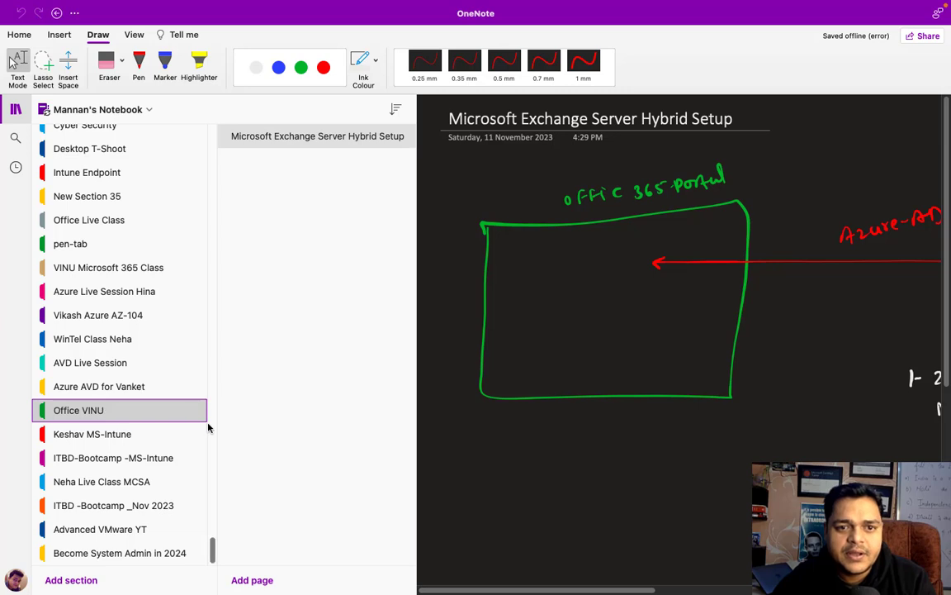
{"action": "left_click", "coordinate": [258, 583]}
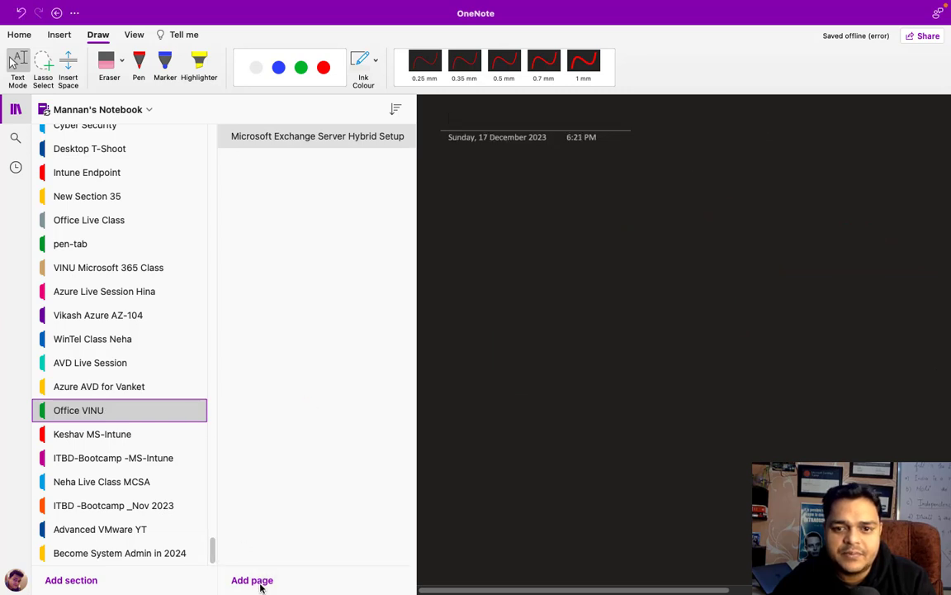
{"action": "left_click", "coordinate": [15, 110]}
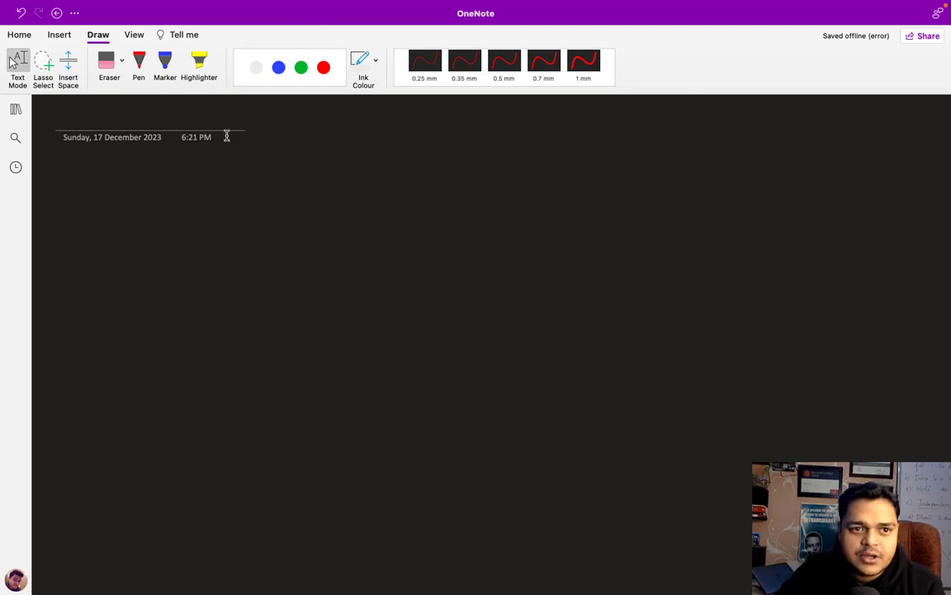
Handwrite the title 'ESXi 8.0 - Networking' in white ink
{"action": "left_click", "coordinate": [256, 68]}
{"action": "mouse_move", "coordinate": [357, 173]}
{"action": "left_mouse_down"}
{"action": "mouse_move", "coordinate": [373, 172]}
{"action": "mouse_move", "coordinate": [379, 194]}
{"action": "mouse_move", "coordinate": [423, 195]}
{"action": "mouse_move", "coordinate": [479, 177]}
{"action": "mouse_move", "coordinate": [572, 192]}
{"action": "mouse_move", "coordinate": [578, 183]}
{"action": "mouse_move", "coordinate": [583, 194]}
{"action": "left_mouse_up"}
{"action": "mouse_move", "coordinate": [602, 175]}
{"action": "left_mouse_down"}
{"action": "mouse_move", "coordinate": [604, 197]}
{"action": "mouse_move", "coordinate": [610, 184]}
{"action": "left_mouse_up"}
{"action": "mouse_move", "coordinate": [616, 183]}
{"action": "left_mouse_down"}
{"action": "mouse_move", "coordinate": [628, 196]}
{"action": "mouse_move", "coordinate": [638, 183]}
{"action": "mouse_move", "coordinate": [710, 196]}
{"action": "mouse_move", "coordinate": [744, 190]}
{"action": "mouse_move", "coordinate": [747, 222]}
{"action": "left_mouse_up"}
{"action": "left_click", "coordinate": [713, 183]}
Write the 'Port Group - VLAN' heading in red ink
{"action": "left_click", "coordinate": [327, 71]}
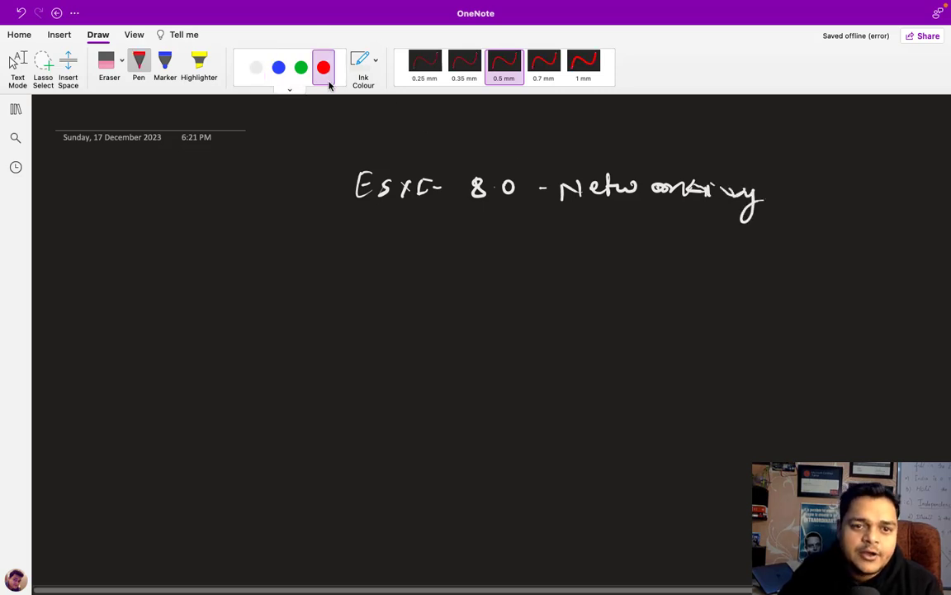
{"action": "mouse_move", "coordinate": [120, 249]}
{"action": "left_mouse_down"}
{"action": "mouse_move", "coordinate": [117, 270]}
{"action": "mouse_move", "coordinate": [120, 256]}
{"action": "mouse_move", "coordinate": [195, 264]}
{"action": "mouse_move", "coordinate": [318, 253]}
{"action": "mouse_move", "coordinate": [344, 267]}
{"action": "mouse_move", "coordinate": [402, 249]}
{"action": "left_mouse_up"}
{"action": "left_click", "coordinate": [275, 260]}
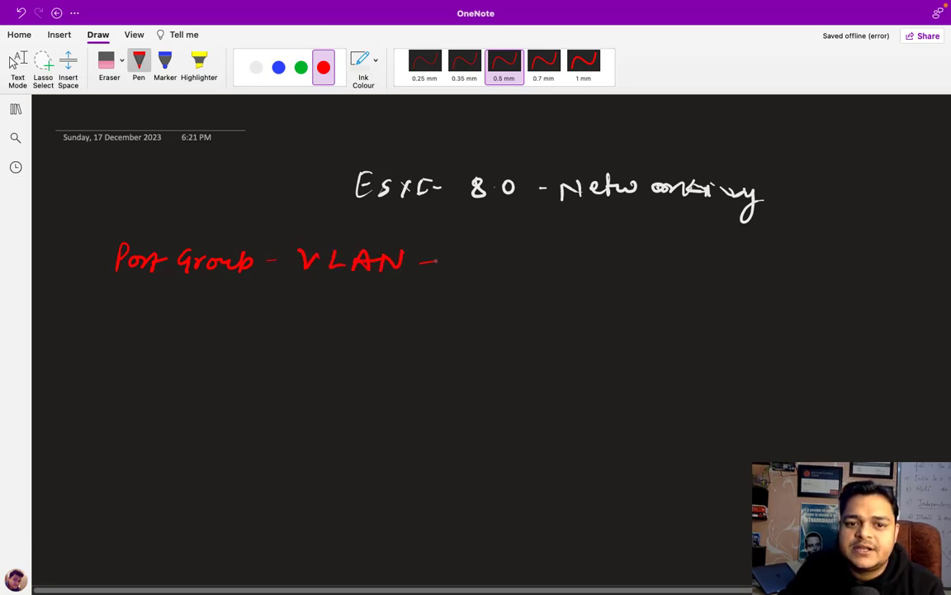
Draw a green vertical divider and label the right side 'Physical v-LAN'
{"action": "left_click", "coordinate": [300, 67]}
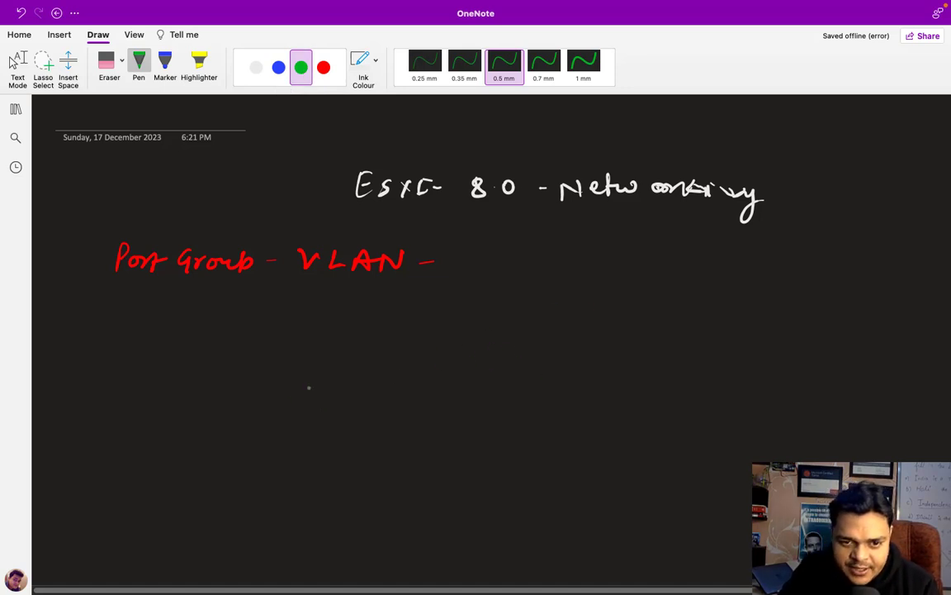
{"action": "left_click_drag", "start_coordinate": [509, 306], "coordinate": [500, 552]}
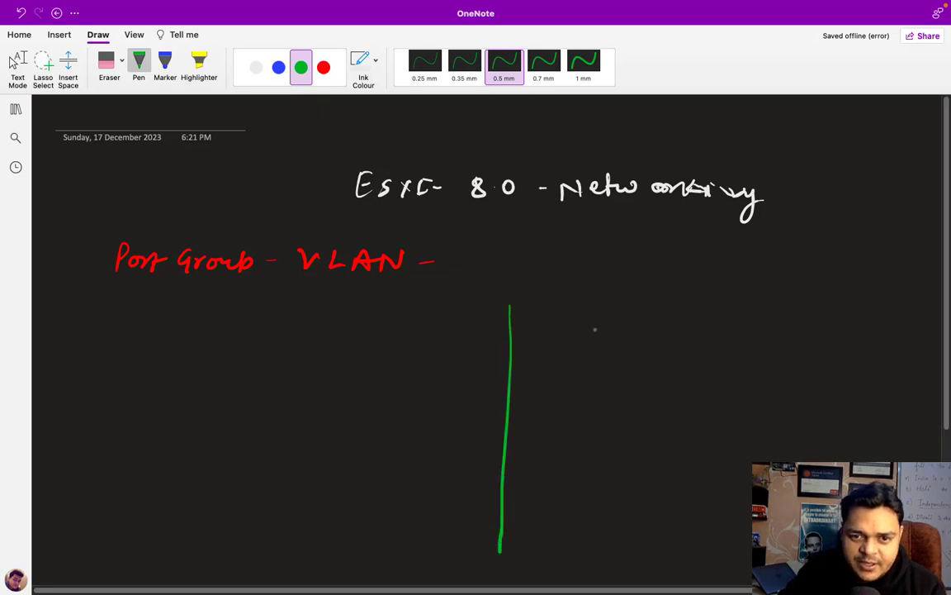
{"action": "mouse_move", "coordinate": [678, 305]}
{"action": "left_mouse_down"}
{"action": "mouse_move", "coordinate": [684, 289]}
{"action": "mouse_move", "coordinate": [694, 299]}
{"action": "mouse_move", "coordinate": [774, 302]}
{"action": "mouse_move", "coordinate": [805, 291]}
{"action": "left_mouse_up"}
{"action": "mouse_move", "coordinate": [809, 295]}
{"action": "left_mouse_down"}
{"action": "mouse_move", "coordinate": [838, 304]}
{"action": "mouse_move", "coordinate": [883, 285]}
{"action": "left_mouse_up"}
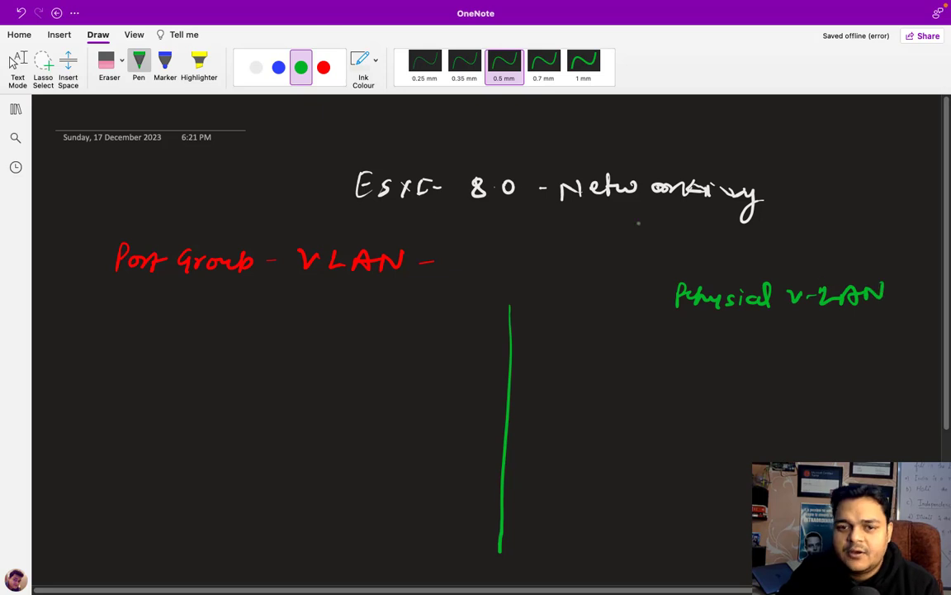
Draw a white switch rectangle divided into port cells
{"action": "left_click", "coordinate": [256, 66]}
{"action": "mouse_move", "coordinate": [659, 415]}
{"action": "left_mouse_down"}
{"action": "mouse_move", "coordinate": [659, 449]}
{"action": "mouse_move", "coordinate": [766, 401]}
{"action": "mouse_move", "coordinate": [795, 433]}
{"action": "mouse_move", "coordinate": [660, 450]}
{"action": "mouse_move", "coordinate": [717, 425]}
{"action": "mouse_move", "coordinate": [797, 419]}
{"action": "left_mouse_up"}
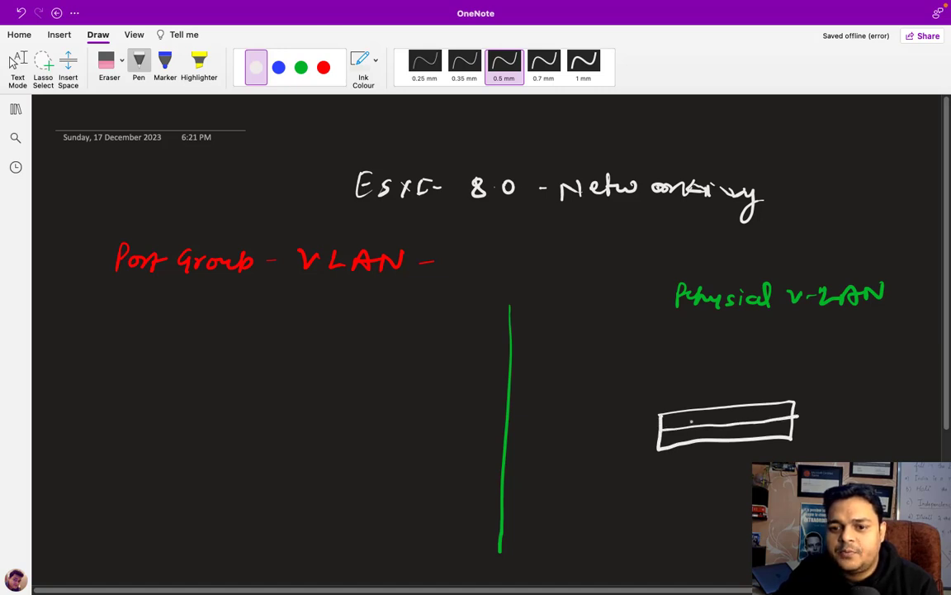
{"action": "mouse_move", "coordinate": [676, 414]}
{"action": "left_mouse_down"}
{"action": "mouse_move", "coordinate": [678, 445]}
{"action": "mouse_move", "coordinate": [712, 436]}
{"action": "mouse_move", "coordinate": [713, 445]}
{"action": "left_mouse_up"}
{"action": "mouse_move", "coordinate": [731, 410]}
{"action": "left_mouse_down"}
{"action": "mouse_move", "coordinate": [729, 444]}
{"action": "mouse_move", "coordinate": [743, 426]}
{"action": "mouse_move", "coordinate": [743, 445]}
{"action": "left_mouse_up"}
{"action": "mouse_move", "coordinate": [760, 409]}
{"action": "left_mouse_down"}
{"action": "mouse_move", "coordinate": [760, 445]}
{"action": "mouse_move", "coordinate": [777, 443]}
{"action": "left_mouse_up"}
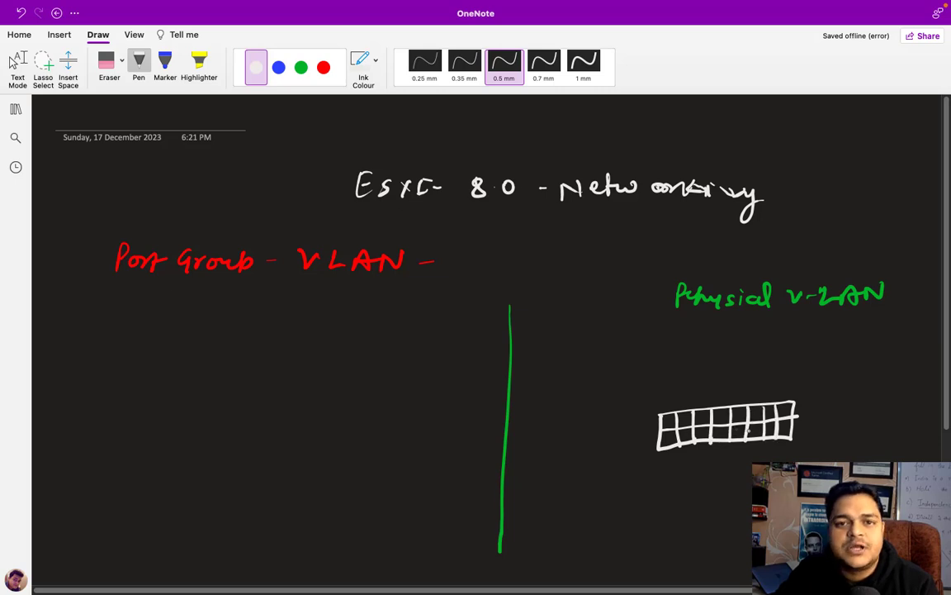
Draw two groups of red computers on either side of the switch
{"action": "left_click", "coordinate": [323, 69]}
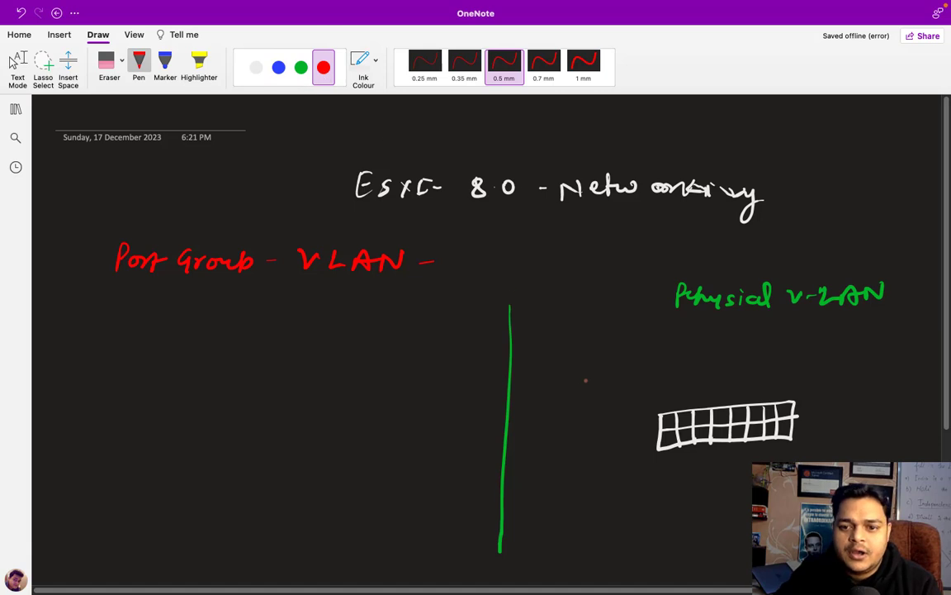
{"action": "mouse_move", "coordinate": [576, 360]}
{"action": "left_mouse_down"}
{"action": "mouse_move", "coordinate": [595, 357]}
{"action": "mouse_move", "coordinate": [588, 378]}
{"action": "mouse_move", "coordinate": [630, 358]}
{"action": "mouse_move", "coordinate": [640, 377]}
{"action": "mouse_move", "coordinate": [674, 360]}
{"action": "mouse_move", "coordinate": [657, 374]}
{"action": "mouse_move", "coordinate": [671, 376]}
{"action": "left_mouse_up"}
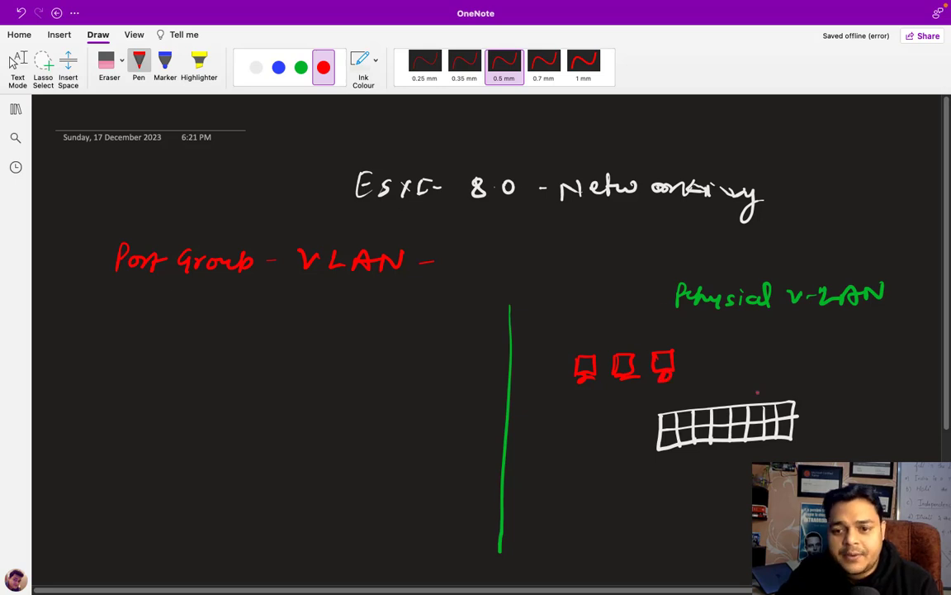
{"action": "mouse_move", "coordinate": [795, 348]}
{"action": "left_mouse_down"}
{"action": "mouse_move", "coordinate": [818, 342]}
{"action": "mouse_move", "coordinate": [802, 365]}
{"action": "mouse_move", "coordinate": [861, 338]}
{"action": "mouse_move", "coordinate": [840, 358]}
{"action": "mouse_move", "coordinate": [849, 364]}
{"action": "left_mouse_up"}
{"action": "left_click_drag", "start_coordinate": [842, 364], "coordinate": [883, 357]}
{"action": "mouse_move", "coordinate": [882, 339]}
{"action": "left_mouse_down"}
{"action": "mouse_move", "coordinate": [905, 337]}
{"action": "mouse_move", "coordinate": [885, 357]}
{"action": "left_mouse_up"}
{"action": "left_click_drag", "start_coordinate": [886, 362], "coordinate": [899, 362]}
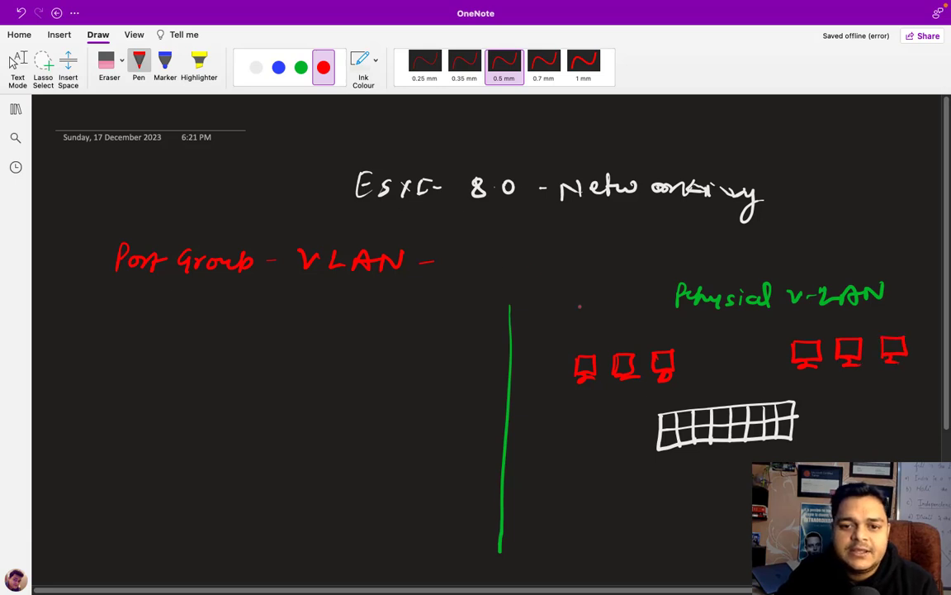
In green, label the groups HR and Sales, mark a cross between them, and label the switch
{"action": "left_click", "coordinate": [301, 66]}
{"action": "left_click_drag", "start_coordinate": [592, 330], "coordinate": [603, 330]}
{"action": "left_click_drag", "start_coordinate": [603, 324], "coordinate": [612, 340]}
{"action": "left_click_drag", "start_coordinate": [612, 326], "coordinate": [631, 338]}
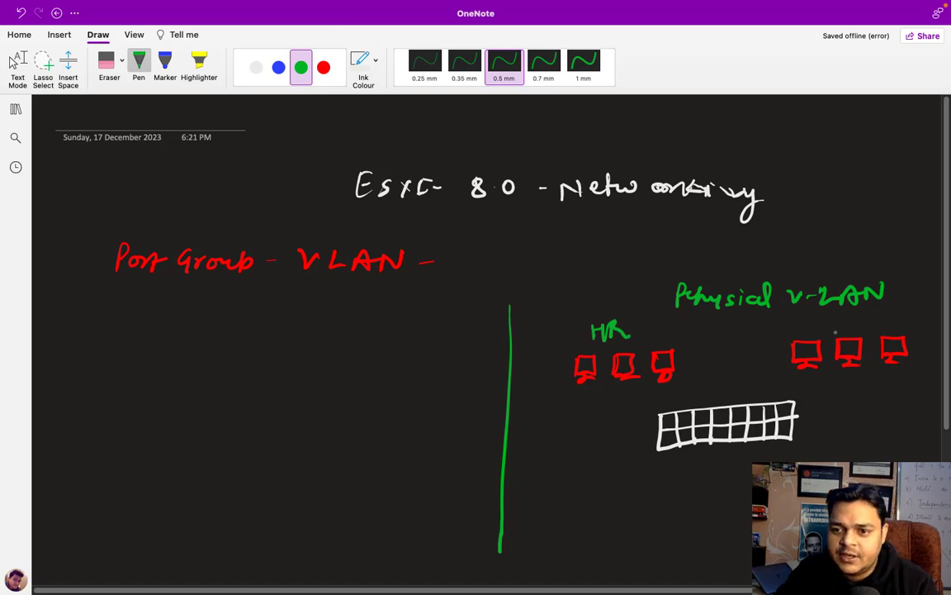
{"action": "mouse_move", "coordinate": [834, 317]}
{"action": "left_mouse_down"}
{"action": "mouse_move", "coordinate": [827, 329]}
{"action": "mouse_move", "coordinate": [851, 329]}
{"action": "left_mouse_up"}
{"action": "left_click_drag", "start_coordinate": [855, 326], "coordinate": [868, 330]}
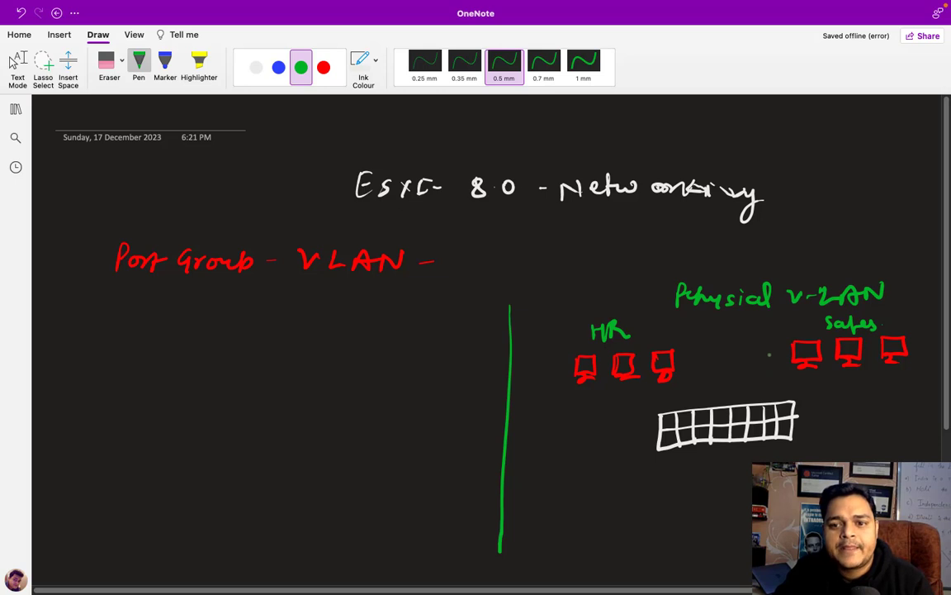
{"action": "mouse_move", "coordinate": [716, 353]}
{"action": "left_mouse_down"}
{"action": "mouse_move", "coordinate": [726, 365]}
{"action": "mouse_move", "coordinate": [715, 366]}
{"action": "left_mouse_up"}
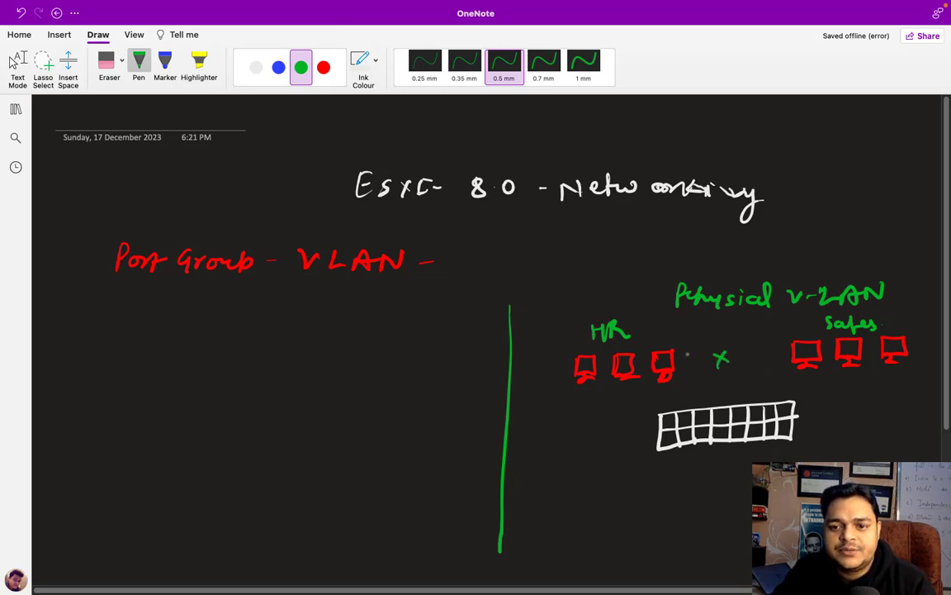
{"action": "left_click_drag", "start_coordinate": [670, 338], "coordinate": [696, 339]}
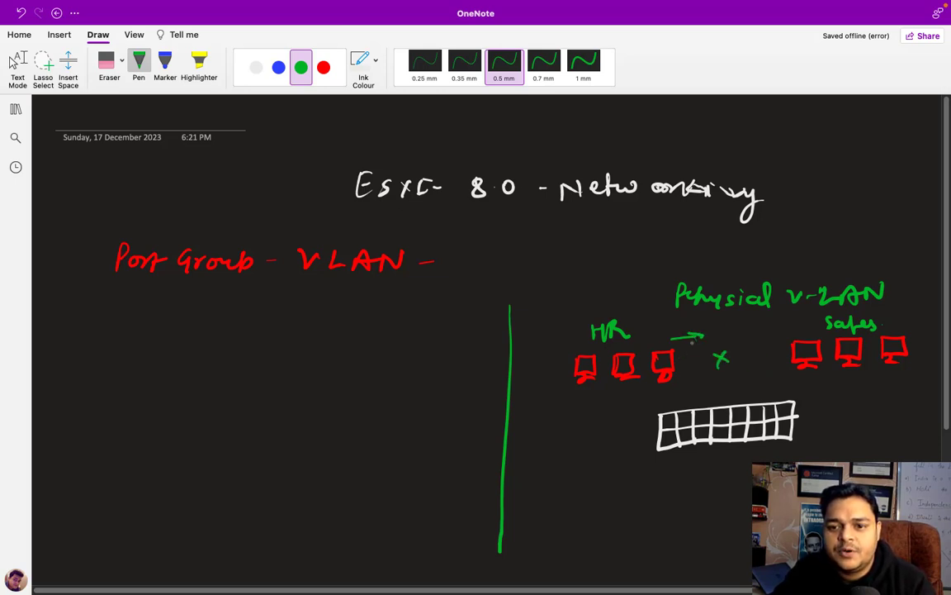
{"action": "mouse_move", "coordinate": [772, 337]}
{"action": "left_mouse_down"}
{"action": "mouse_move", "coordinate": [738, 337]}
{"action": "mouse_move", "coordinate": [748, 343]}
{"action": "left_mouse_up"}
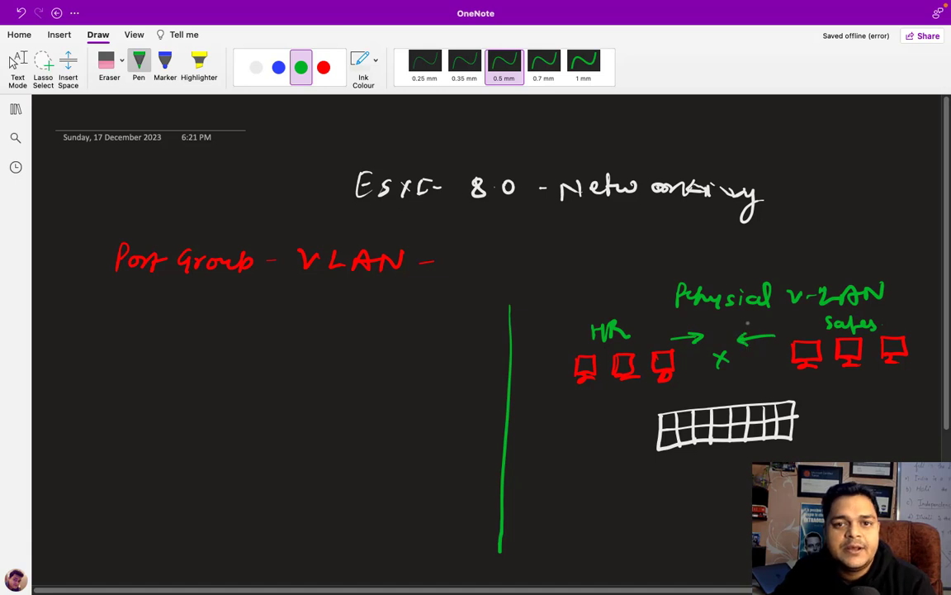
{"action": "mouse_move", "coordinate": [712, 468]}
{"action": "left_mouse_down"}
{"action": "mouse_move", "coordinate": [703, 478]}
{"action": "mouse_move", "coordinate": [739, 469]}
{"action": "mouse_move", "coordinate": [748, 478]}
{"action": "left_mouse_up"}
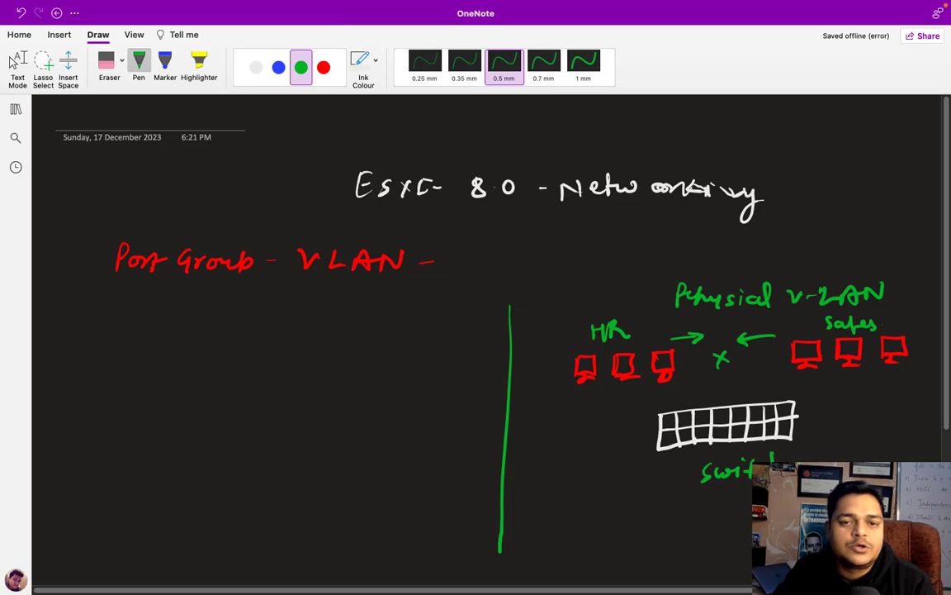
In blue, write underlined VLAN1 and VLAN-2 labels and draw arrows from the switch to the computers
{"action": "left_click", "coordinate": [278, 67]}
{"action": "mouse_move", "coordinate": [533, 424]}
{"action": "left_mouse_down"}
{"action": "mouse_move", "coordinate": [564, 431]}
{"action": "mouse_move", "coordinate": [596, 416]}
{"action": "left_mouse_up"}
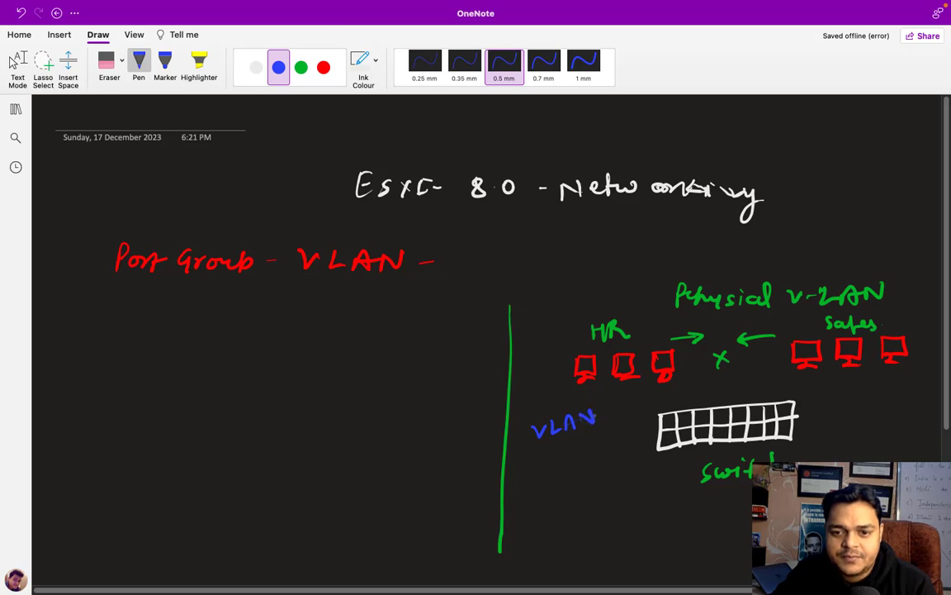
{"action": "left_click_drag", "start_coordinate": [813, 411], "coordinate": [828, 410]}
{"action": "mouse_move", "coordinate": [836, 410]}
{"action": "left_mouse_down"}
{"action": "mouse_move", "coordinate": [837, 422]}
{"action": "mouse_move", "coordinate": [865, 420]}
{"action": "mouse_move", "coordinate": [882, 403]}
{"action": "mouse_move", "coordinate": [917, 406]}
{"action": "left_mouse_up"}
{"action": "mouse_move", "coordinate": [671, 412]}
{"action": "left_mouse_down"}
{"action": "mouse_move", "coordinate": [638, 385]}
{"action": "mouse_move", "coordinate": [666, 375]}
{"action": "mouse_move", "coordinate": [588, 384]}
{"action": "mouse_move", "coordinate": [590, 393]}
{"action": "left_mouse_up"}
{"action": "mouse_move", "coordinate": [767, 402]}
{"action": "left_mouse_down"}
{"action": "mouse_move", "coordinate": [791, 372]}
{"action": "mouse_move", "coordinate": [838, 371]}
{"action": "left_mouse_up"}
{"action": "left_click_drag", "start_coordinate": [777, 403], "coordinate": [891, 373]}
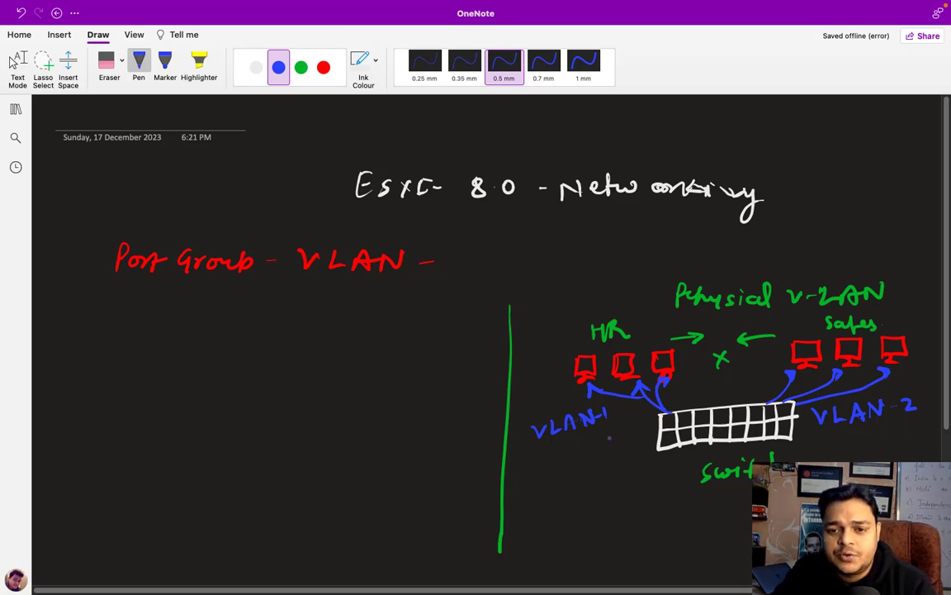
{"action": "left_click_drag", "start_coordinate": [533, 446], "coordinate": [607, 434]}
{"action": "left_click_drag", "start_coordinate": [821, 444], "coordinate": [905, 440]}
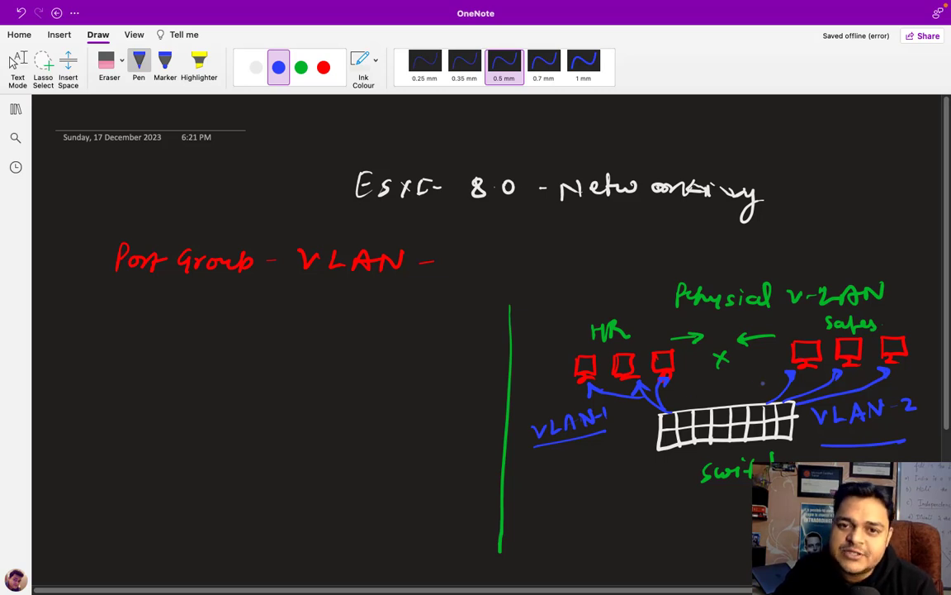
Write 'Portgrup - HR' and 'Portgrup - Sales' in white ink
{"action": "left_click", "coordinate": [254, 68]}
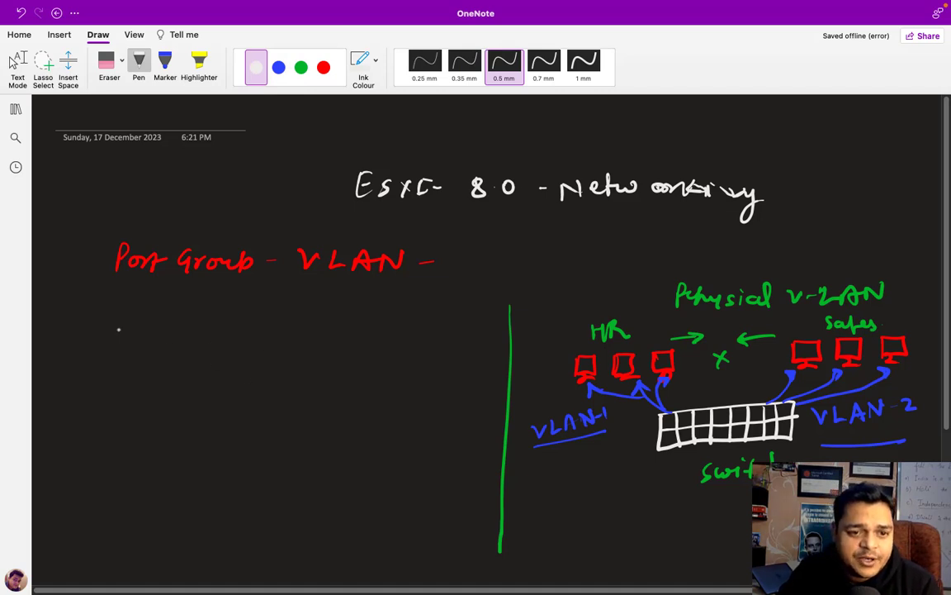
{"action": "mouse_move", "coordinate": [106, 361]}
{"action": "left_mouse_down"}
{"action": "mouse_move", "coordinate": [107, 352]}
{"action": "mouse_move", "coordinate": [130, 350]}
{"action": "mouse_move", "coordinate": [161, 374]}
{"action": "mouse_move", "coordinate": [195, 354]}
{"action": "mouse_move", "coordinate": [281, 361]}
{"action": "left_mouse_up"}
{"action": "mouse_move", "coordinate": [281, 349]}
{"action": "left_mouse_down"}
{"action": "mouse_move", "coordinate": [281, 374]}
{"action": "mouse_move", "coordinate": [299, 363]}
{"action": "mouse_move", "coordinate": [314, 374]}
{"action": "left_mouse_up"}
{"action": "mouse_move", "coordinate": [112, 499]}
{"action": "left_mouse_down"}
{"action": "mouse_move", "coordinate": [110, 522]}
{"action": "mouse_move", "coordinate": [173, 512]}
{"action": "mouse_move", "coordinate": [165, 520]}
{"action": "left_mouse_up"}
{"action": "mouse_move", "coordinate": [183, 505]}
{"action": "left_mouse_down"}
{"action": "mouse_move", "coordinate": [175, 535]}
{"action": "mouse_move", "coordinate": [198, 508]}
{"action": "mouse_move", "coordinate": [213, 513]}
{"action": "left_mouse_up"}
{"action": "mouse_move", "coordinate": [218, 504]}
{"action": "left_mouse_down"}
{"action": "mouse_move", "coordinate": [217, 535]}
{"action": "mouse_move", "coordinate": [231, 513]}
{"action": "mouse_move", "coordinate": [264, 523]}
{"action": "mouse_move", "coordinate": [315, 517]}
{"action": "left_mouse_up"}
{"action": "left_click", "coordinate": [334, 517]}
{"action": "mouse_move", "coordinate": [329, 507]}
{"action": "left_mouse_down"}
{"action": "mouse_move", "coordinate": [322, 523]}
{"action": "mouse_move", "coordinate": [345, 514]}
{"action": "left_mouse_up"}
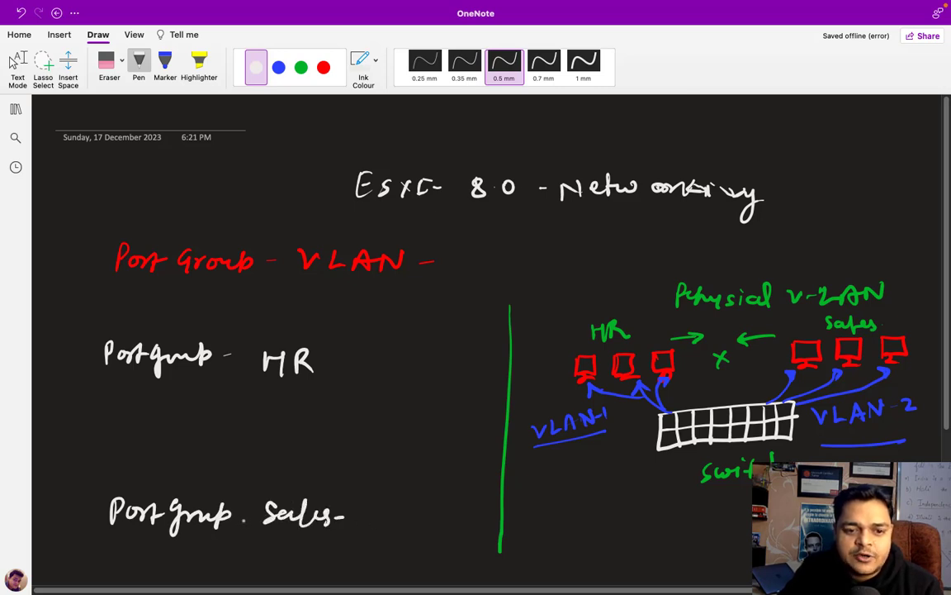
{"action": "left_click_drag", "start_coordinate": [239, 515], "coordinate": [248, 514]}
Draw green computers beside each port group with arrows to them
{"action": "left_click", "coordinate": [302, 66]}
{"action": "mouse_move", "coordinate": [387, 332]}
{"action": "left_mouse_down"}
{"action": "mouse_move", "coordinate": [408, 352]}
{"action": "mouse_move", "coordinate": [399, 362]}
{"action": "mouse_move", "coordinate": [410, 384]}
{"action": "mouse_move", "coordinate": [396, 408]}
{"action": "left_mouse_up"}
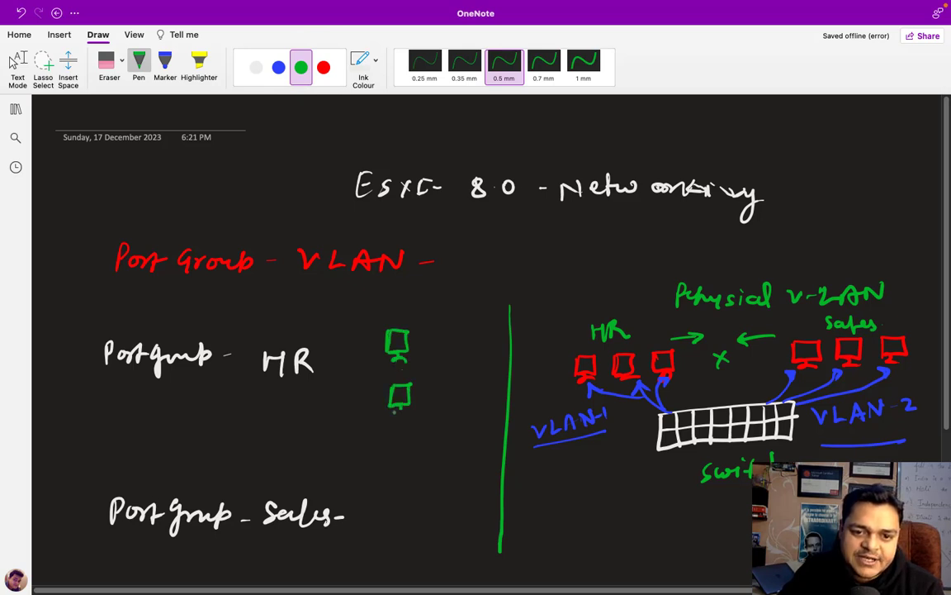
{"action": "mouse_move", "coordinate": [398, 487]}
{"action": "left_mouse_down"}
{"action": "mouse_move", "coordinate": [399, 512]}
{"action": "mouse_move", "coordinate": [418, 518]}
{"action": "mouse_move", "coordinate": [417, 576]}
{"action": "left_mouse_up"}
{"action": "mouse_move", "coordinate": [357, 518]}
{"action": "left_mouse_down"}
{"action": "mouse_move", "coordinate": [394, 504]}
{"action": "mouse_move", "coordinate": [402, 545]}
{"action": "left_mouse_up"}
{"action": "mouse_move", "coordinate": [323, 364]}
{"action": "left_mouse_down"}
{"action": "mouse_move", "coordinate": [374, 345]}
{"action": "mouse_move", "coordinate": [381, 382]}
{"action": "left_mouse_up"}
Draw a red arrow blocking HR from Sales, then return to the ESXi Host Client
{"action": "left_click", "coordinate": [323, 66]}
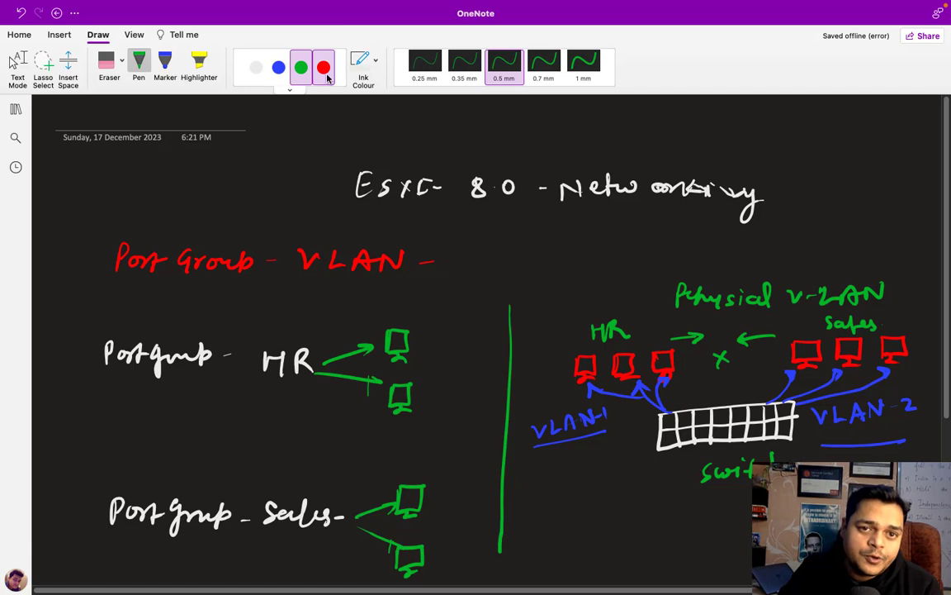
{"action": "mouse_move", "coordinate": [433, 366]}
{"action": "left_mouse_down"}
{"action": "mouse_move", "coordinate": [447, 427]}
{"action": "mouse_move", "coordinate": [433, 504]}
{"action": "left_mouse_up"}
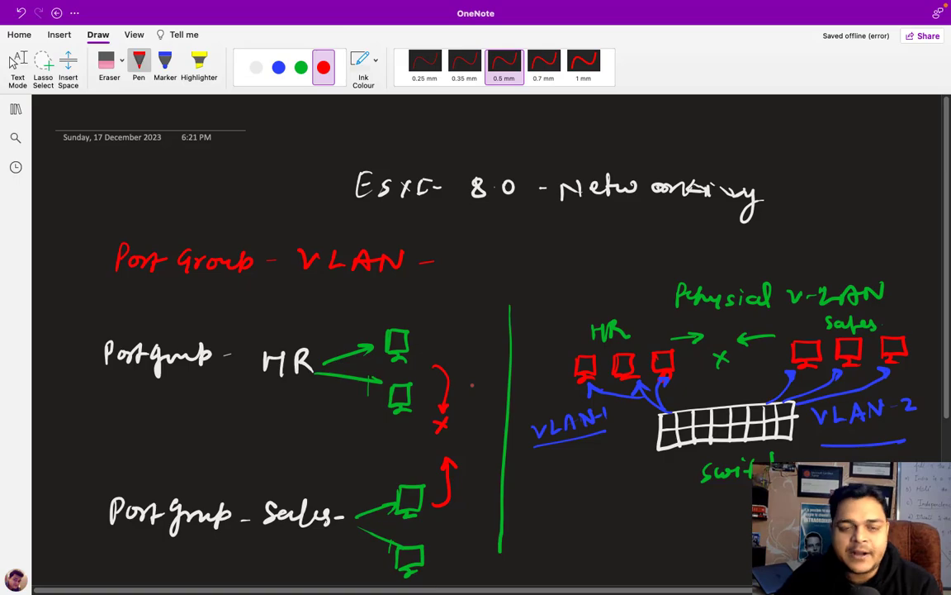
{"action": "key", "text": "ctrl+Left"}
{"action": "key", "text": "ctrl+Right"}
{"action": "key", "text": "ctrl+Right"}
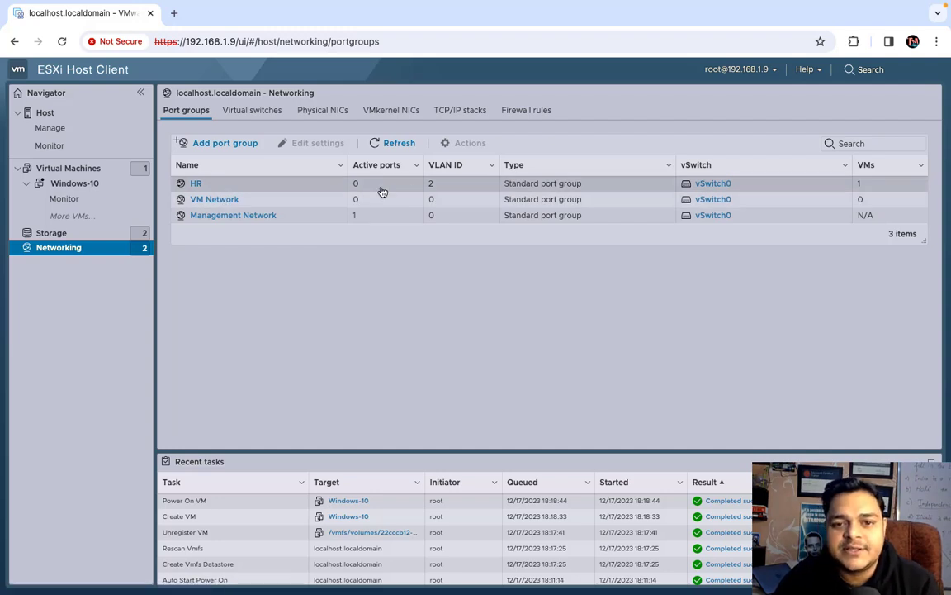
Create a port group named SALES with VLAN ID 4 on vSwitch0
{"action": "left_click", "coordinate": [240, 147]}
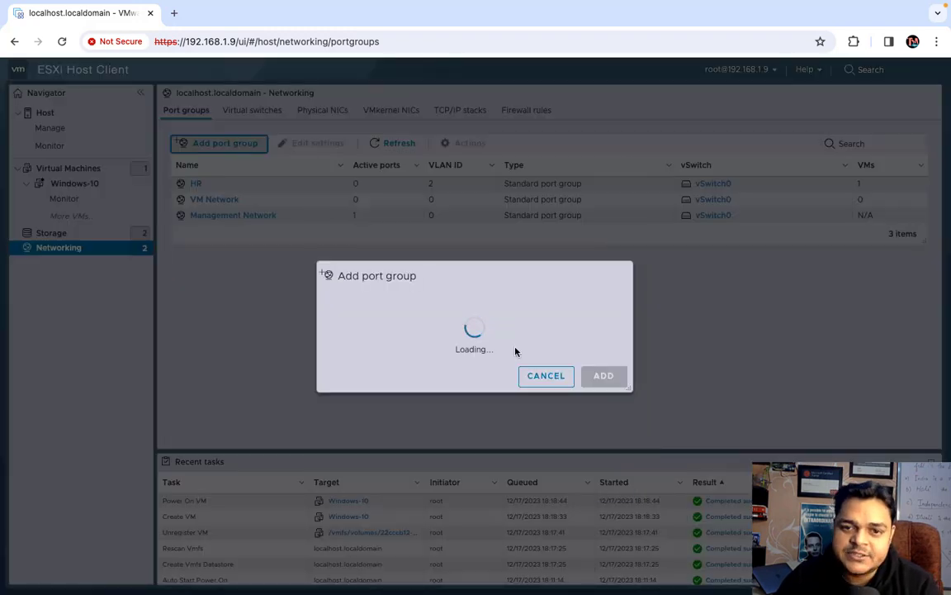
{"action": "triple_click", "coordinate": [559, 283]}
{"action": "left_click", "coordinate": [559, 284]}
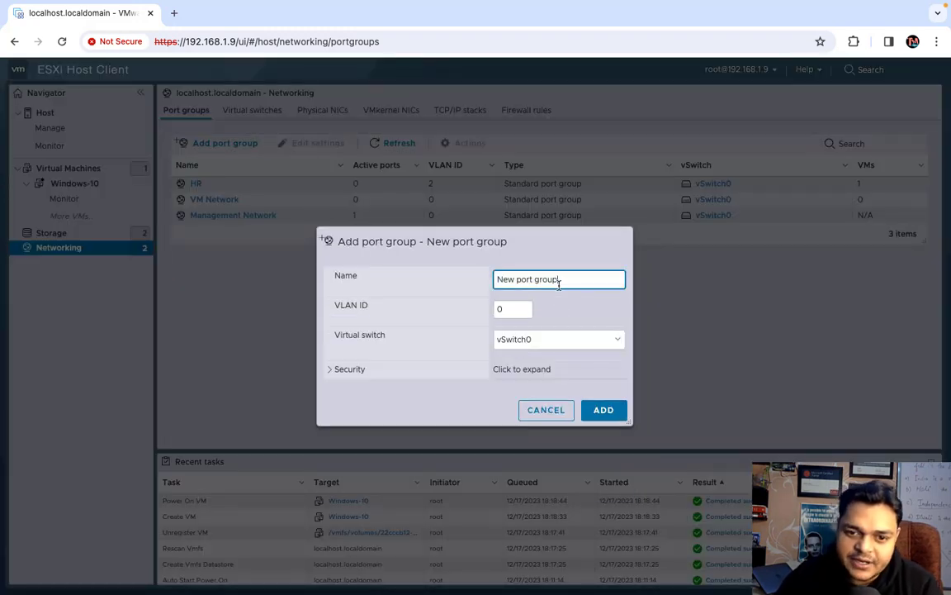
{"action": "left_click_drag", "start_coordinate": [601, 282], "coordinate": [314, 201]}
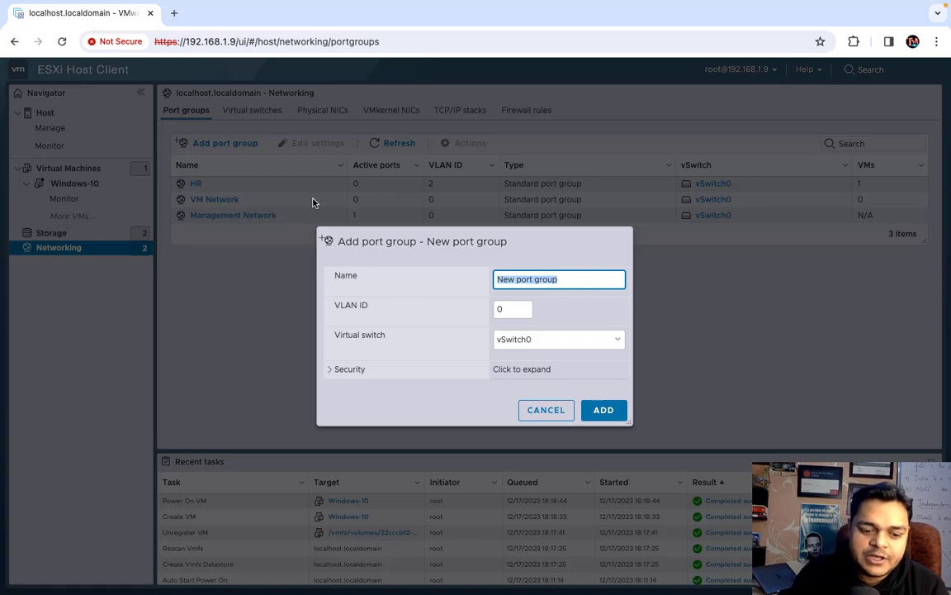
{"action": "type", "text": "SALES"}
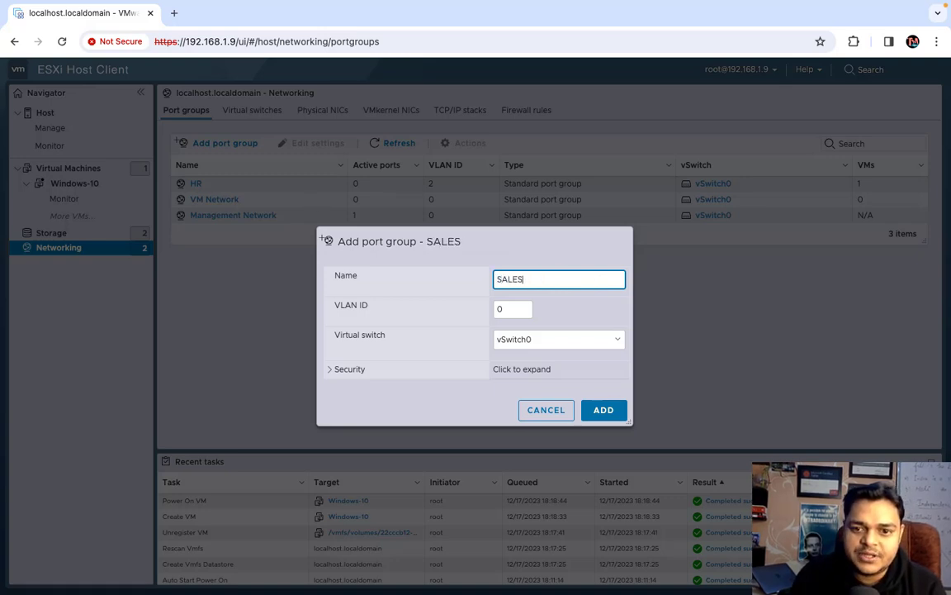
{"action": "double_click", "coordinate": [505, 311]}
{"action": "type", "text": "4"}
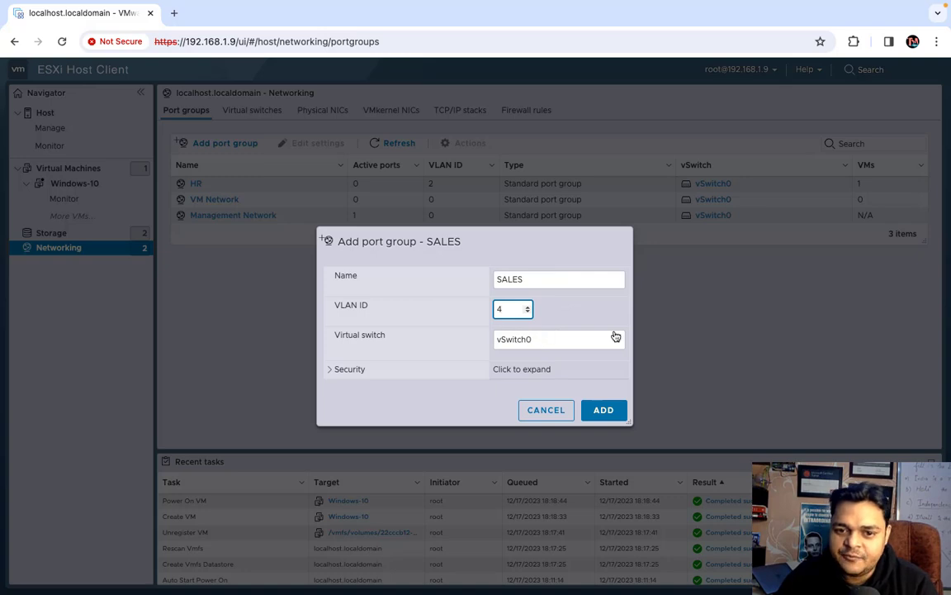
{"action": "left_click", "coordinate": [603, 410]}
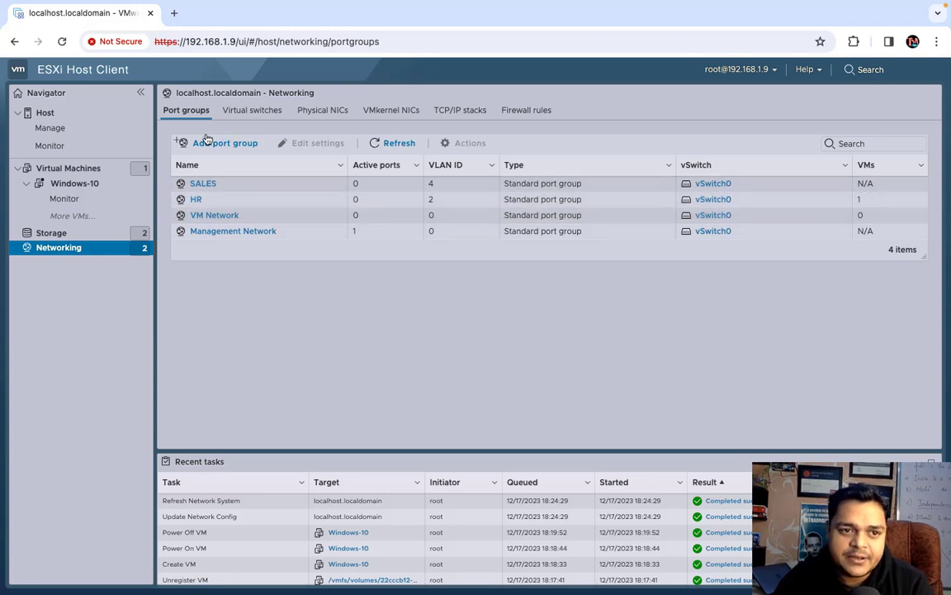
Start a new virtual machine named Win-11 with guest OS Windows 11 (64-bit)
{"action": "left_click", "coordinate": [66, 171]}
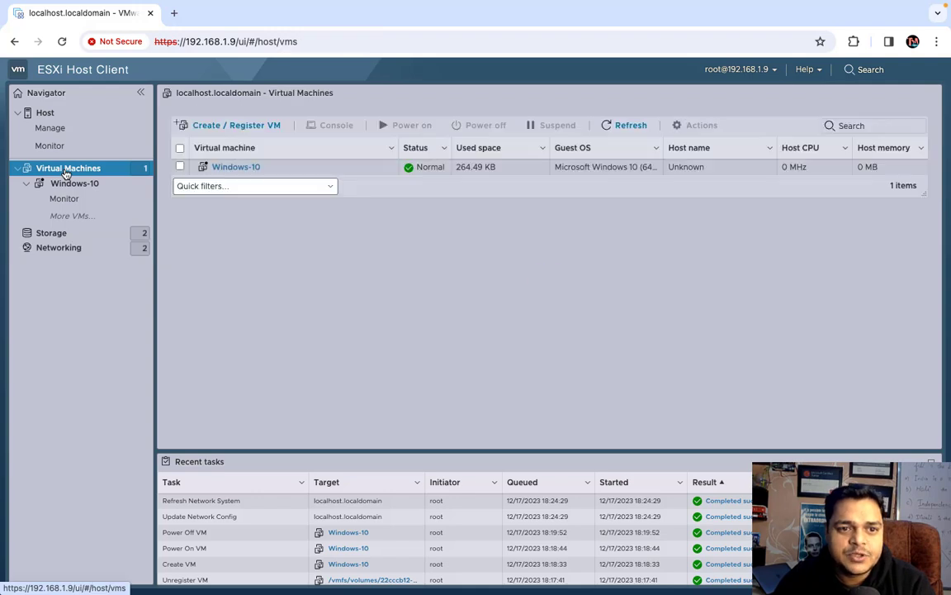
{"action": "right_click", "coordinate": [66, 172]}
{"action": "left_click", "coordinate": [82, 126]}
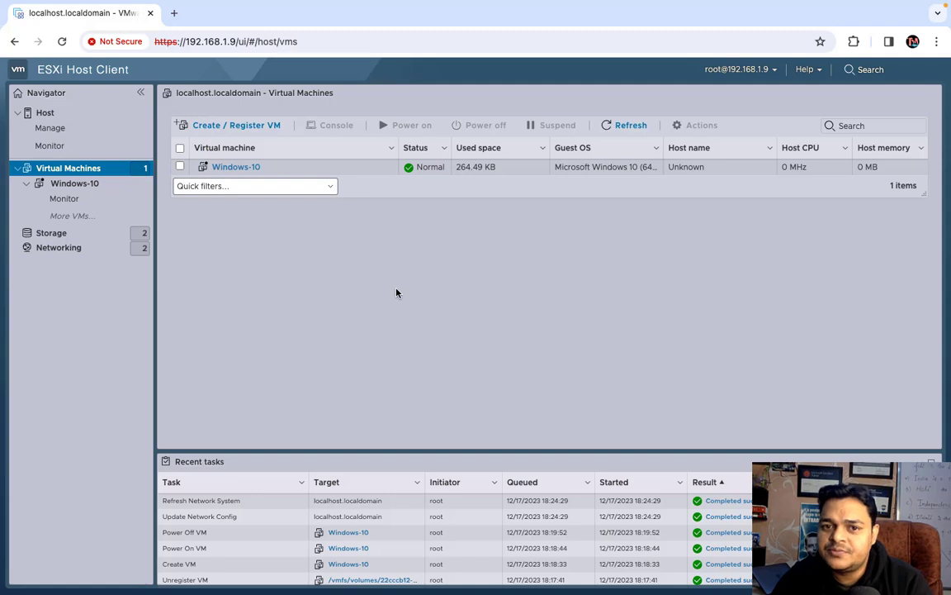
{"action": "left_click", "coordinate": [241, 127]}
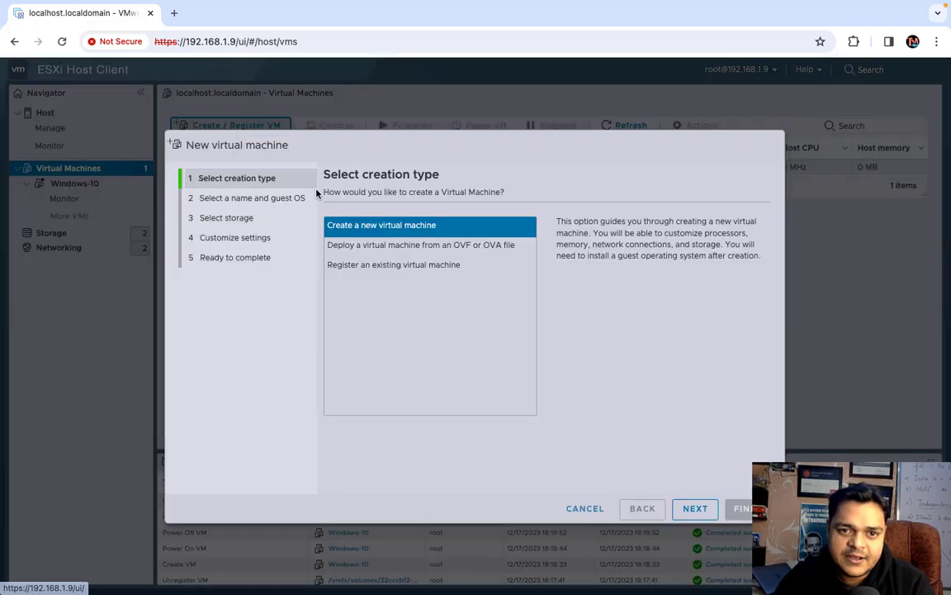
{"action": "left_click", "coordinate": [696, 509]}
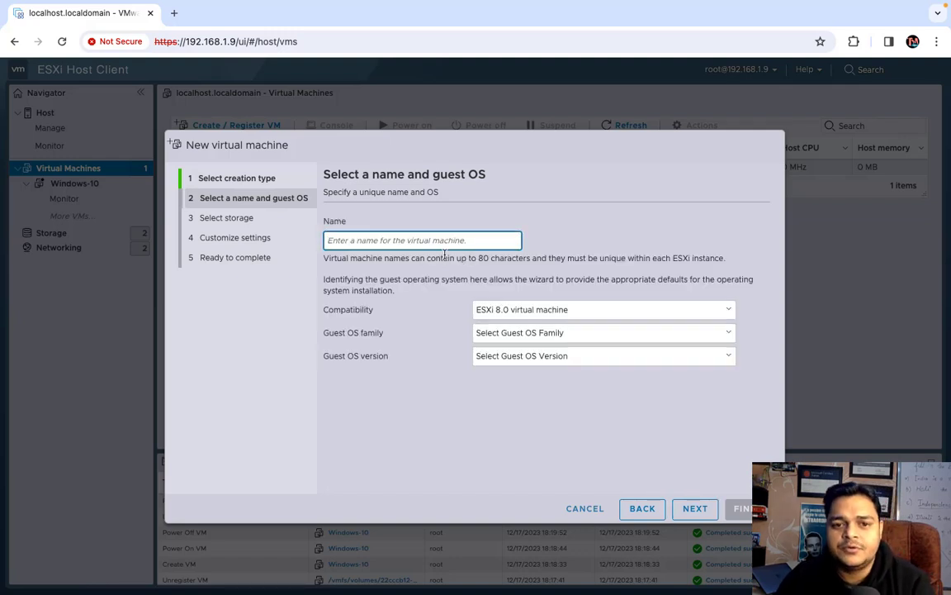
{"action": "type", "text": "Win-11"}
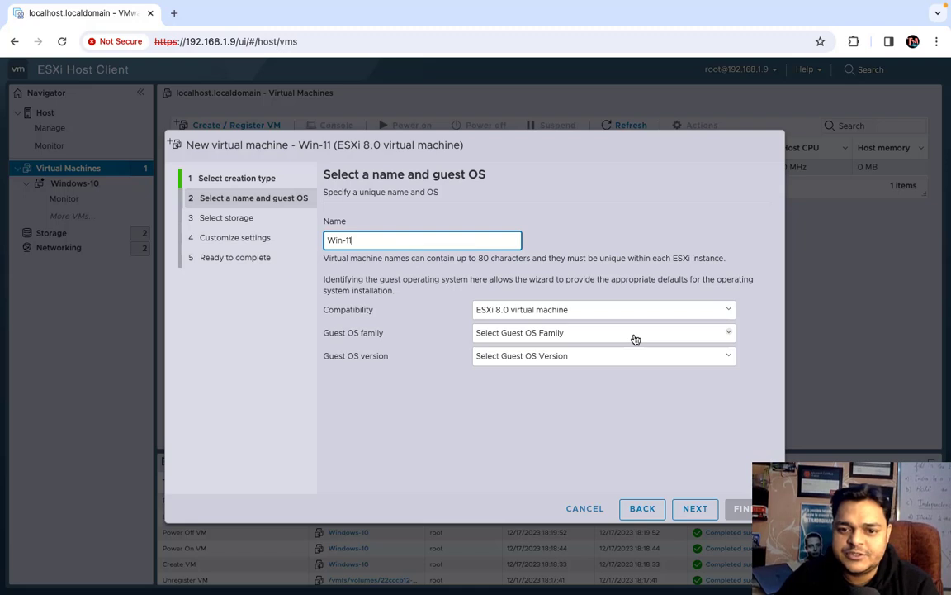
{"action": "left_click", "coordinate": [634, 333]}
{"action": "left_click", "coordinate": [523, 390]}
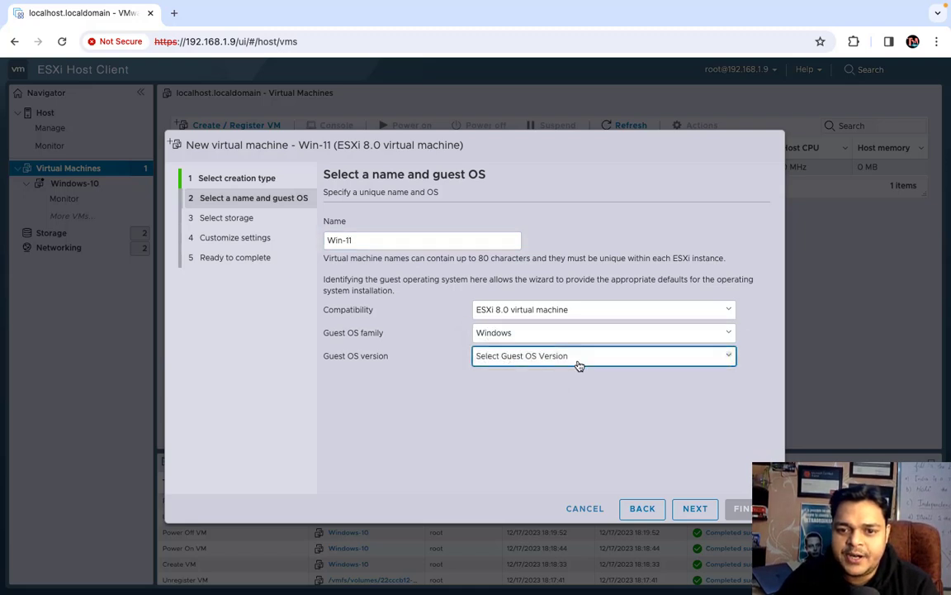
{"action": "left_click", "coordinate": [578, 361]}
{"action": "left_click", "coordinate": [537, 426]}
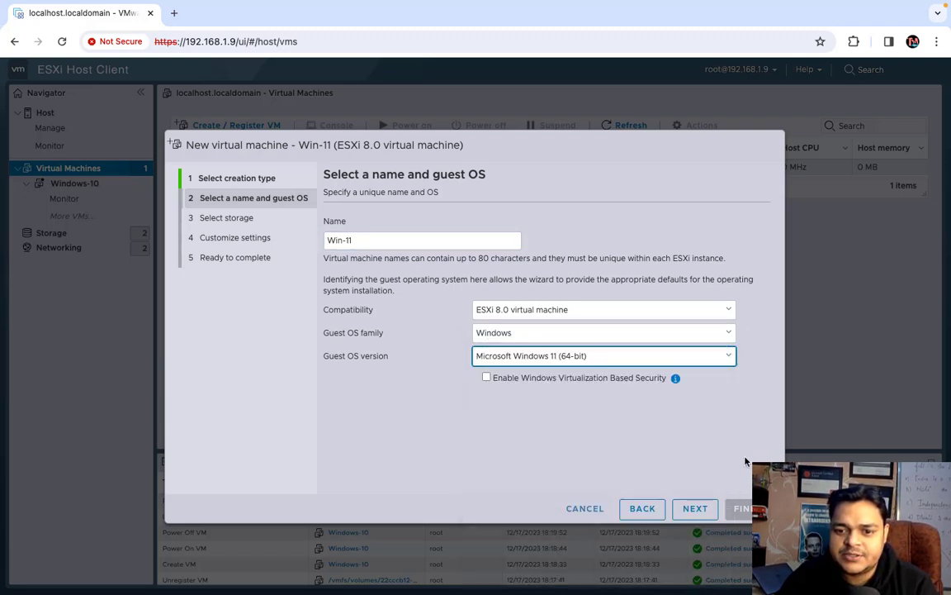
{"action": "left_click", "coordinate": [709, 512]}
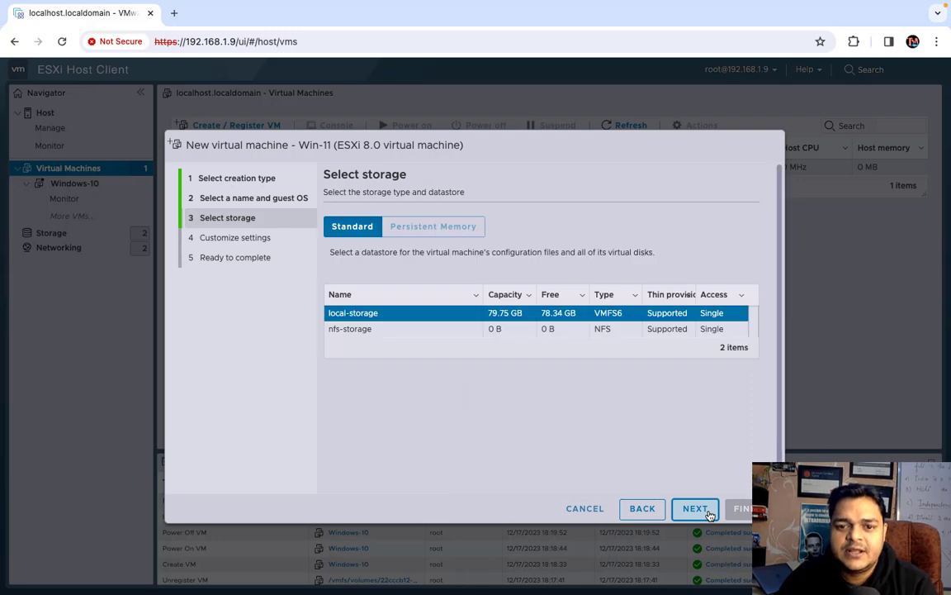
On local-storage, give Win-11 a 15 GB thin disk, 2500 MB memory and network SALES
{"action": "left_click", "coordinate": [696, 509]}
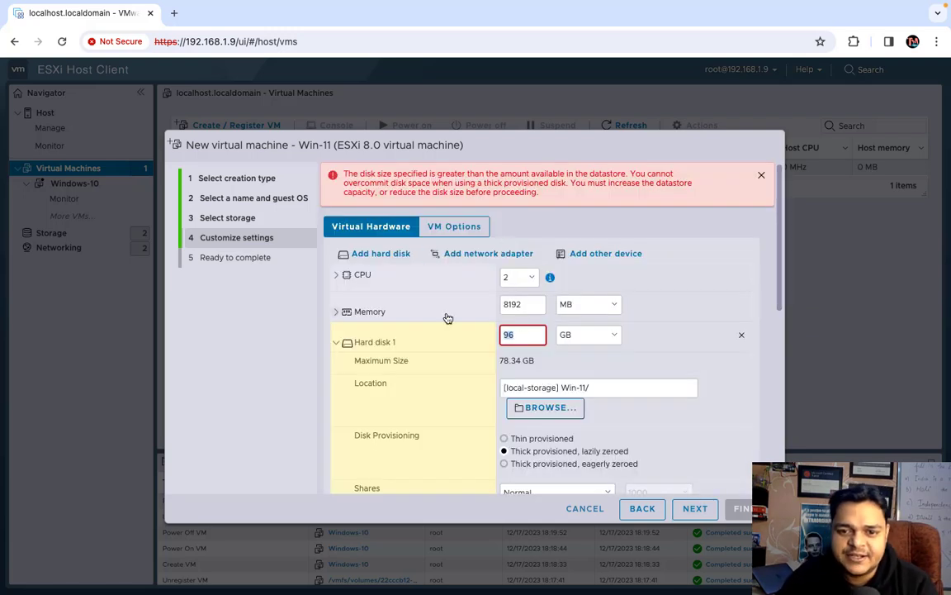
{"action": "type", "text": "15"}
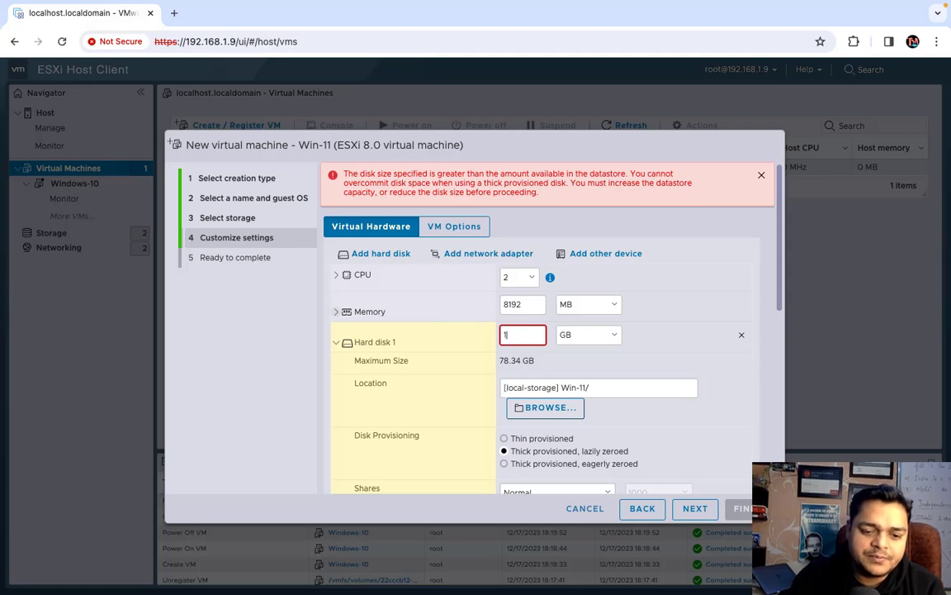
{"action": "double_click", "coordinate": [535, 305]}
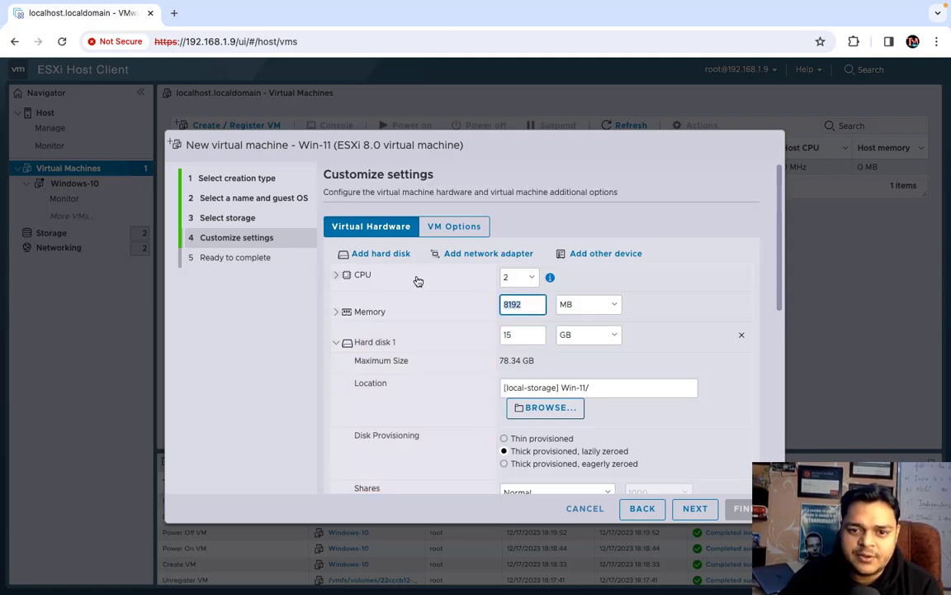
{"action": "type", "text": "2500"}
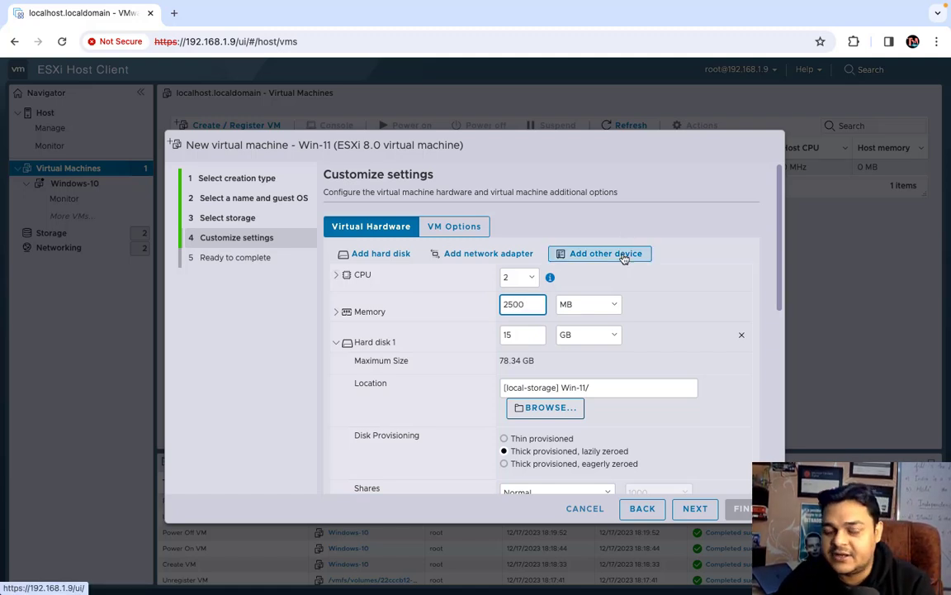
{"action": "left_click", "coordinate": [504, 439]}
{"action": "left_click", "coordinate": [695, 508]}
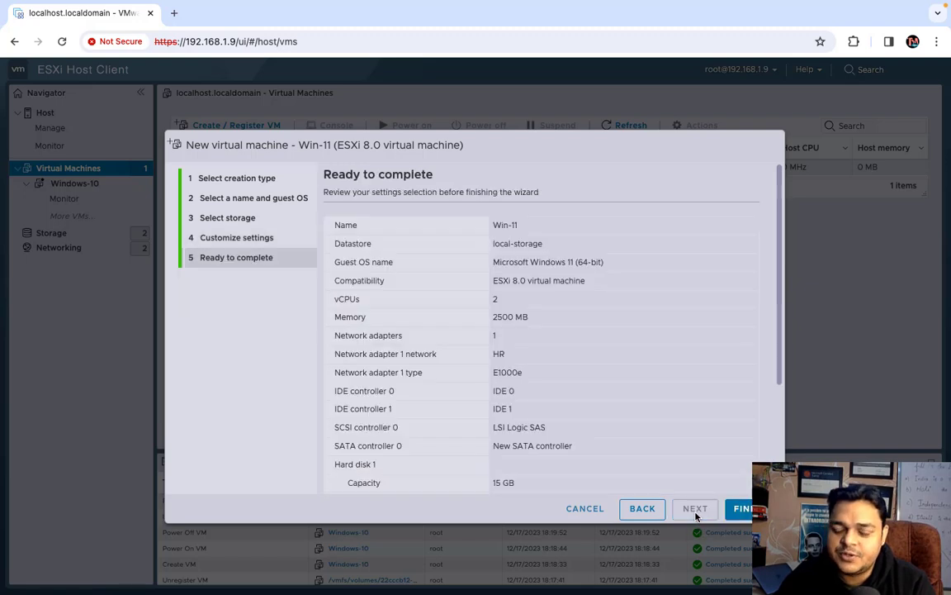
{"action": "left_click", "coordinate": [645, 510]}
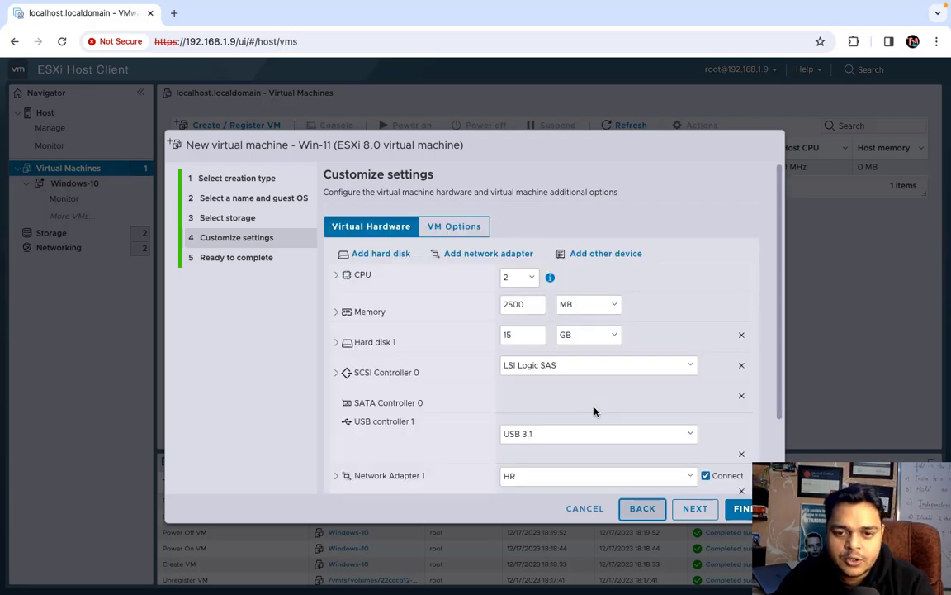
{"action": "scroll", "coordinate": [532, 431], "scroll_direction": "down", "scroll_amount": 2}
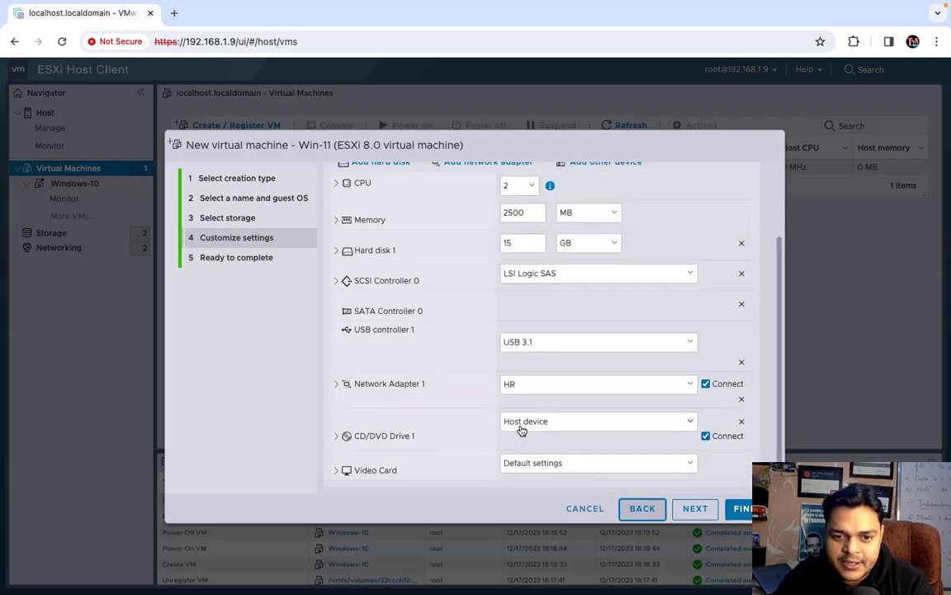
{"action": "left_click", "coordinate": [562, 384]}
{"action": "left_click", "coordinate": [537, 398]}
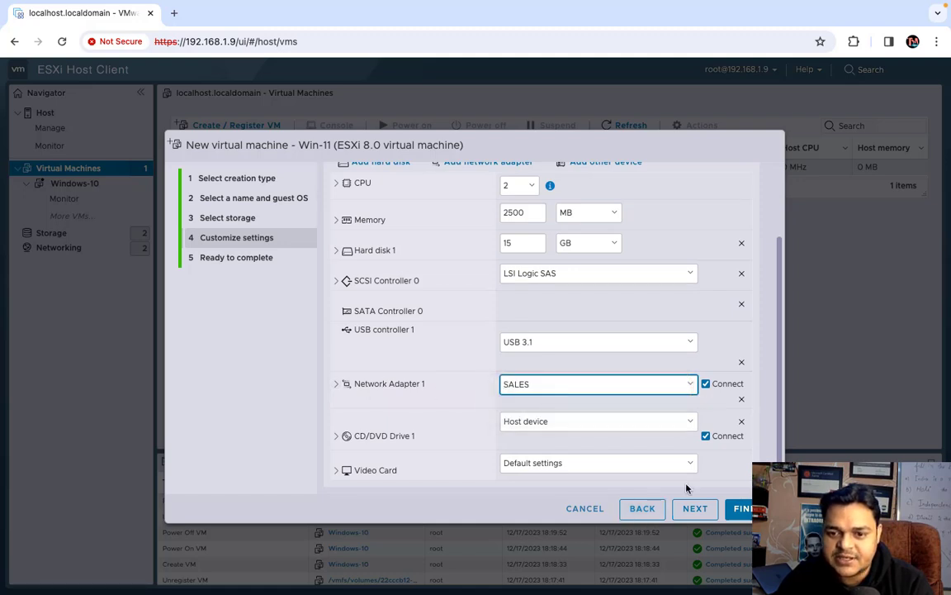
{"action": "left_click", "coordinate": [744, 509]}
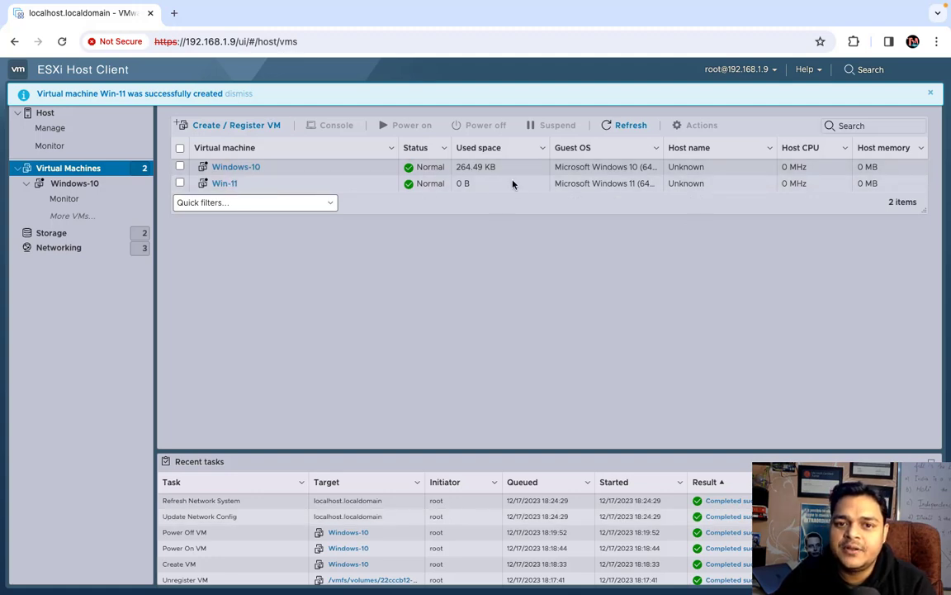
Open vSwitch0's details under Virtual switches and scroll through its topology and security policy
{"action": "left_click", "coordinate": [50, 248]}
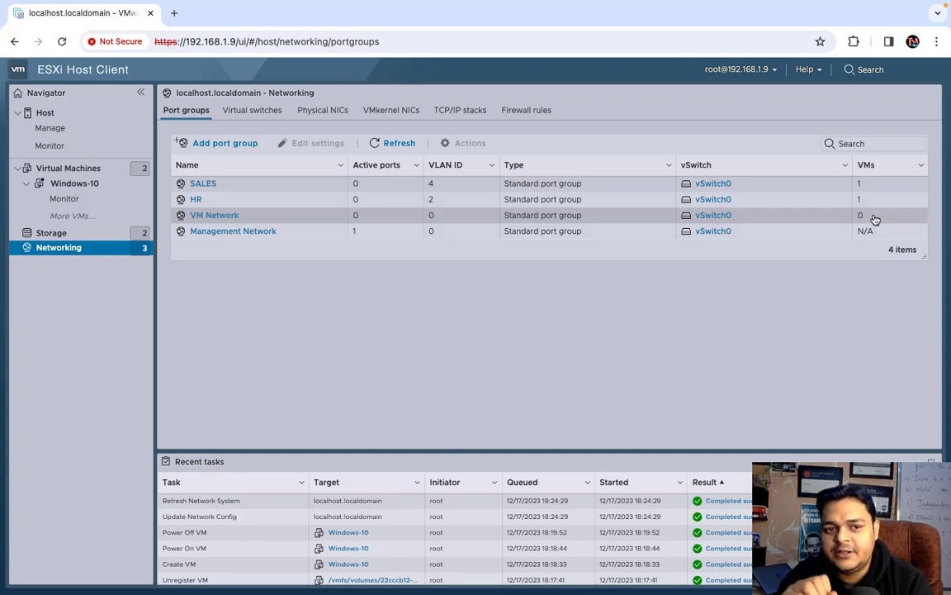
{"action": "left_click", "coordinate": [100, 187]}
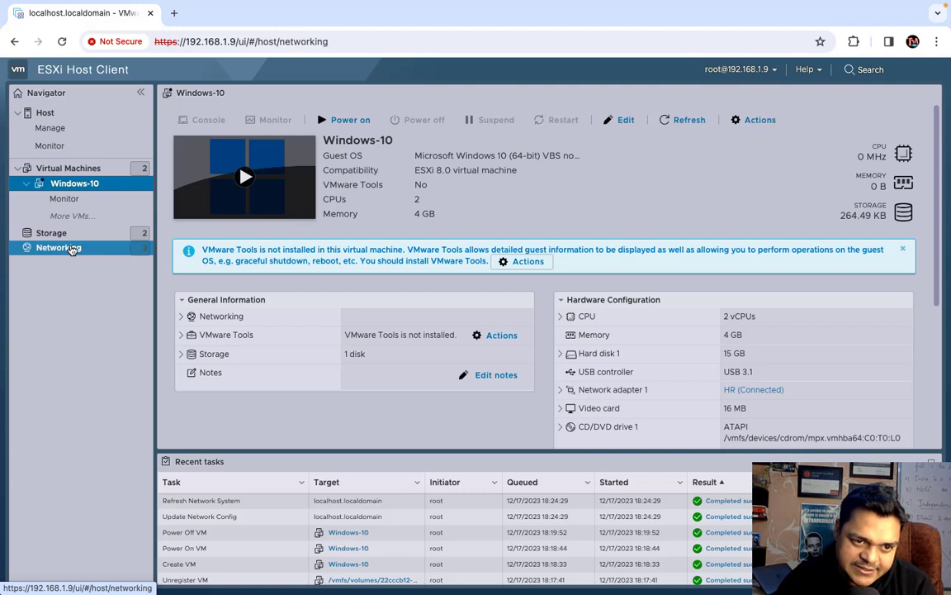
{"action": "left_click", "coordinate": [72, 249]}
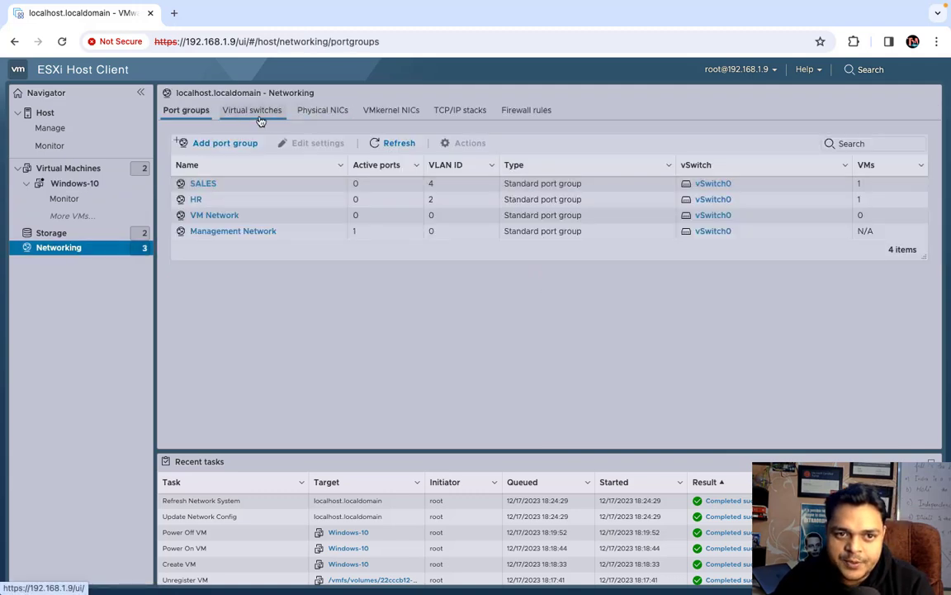
{"action": "left_click", "coordinate": [254, 114]}
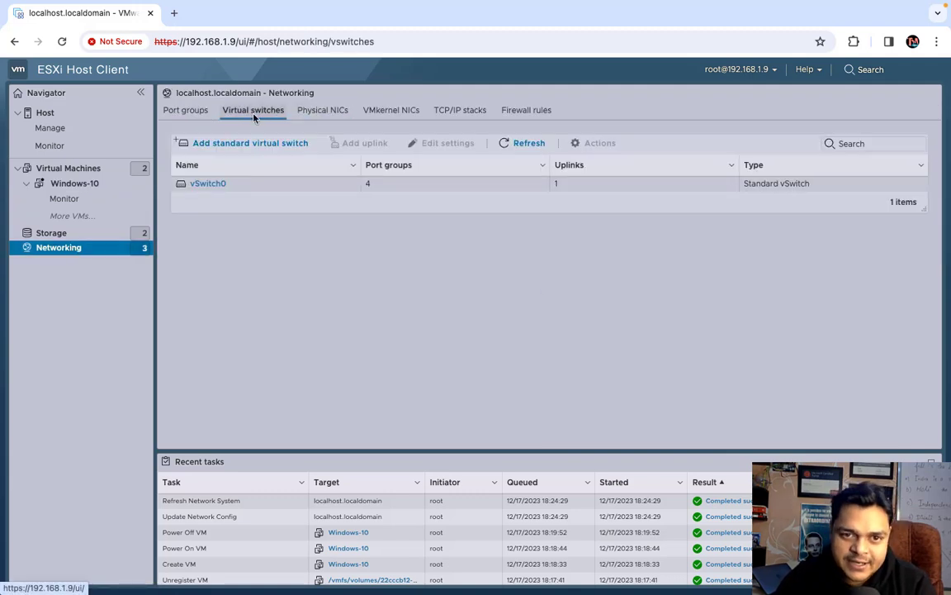
{"action": "left_click", "coordinate": [208, 186]}
{"action": "left_click", "coordinate": [208, 186]}
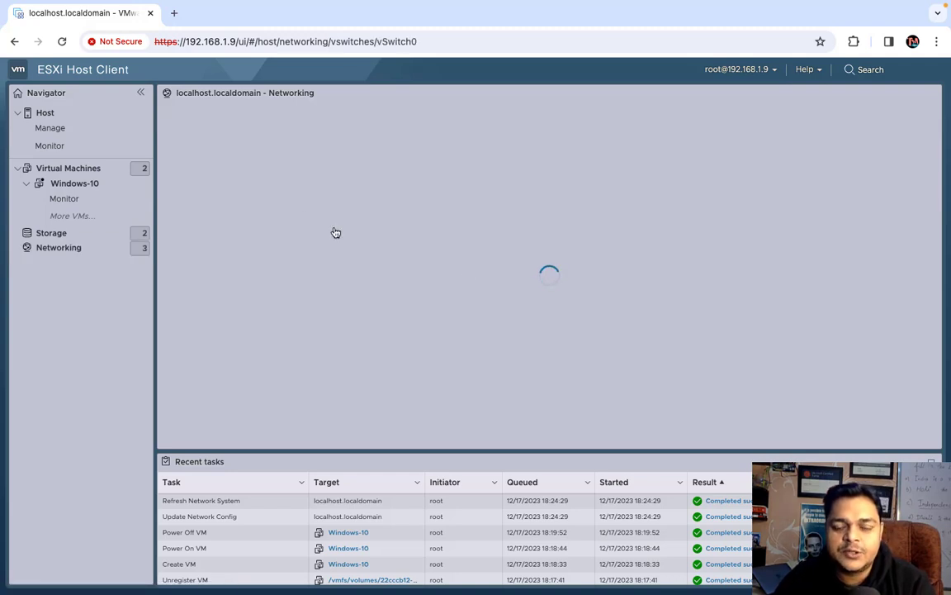
{"action": "scroll", "coordinate": [467, 277], "scroll_direction": "down", "scroll_amount": 2}
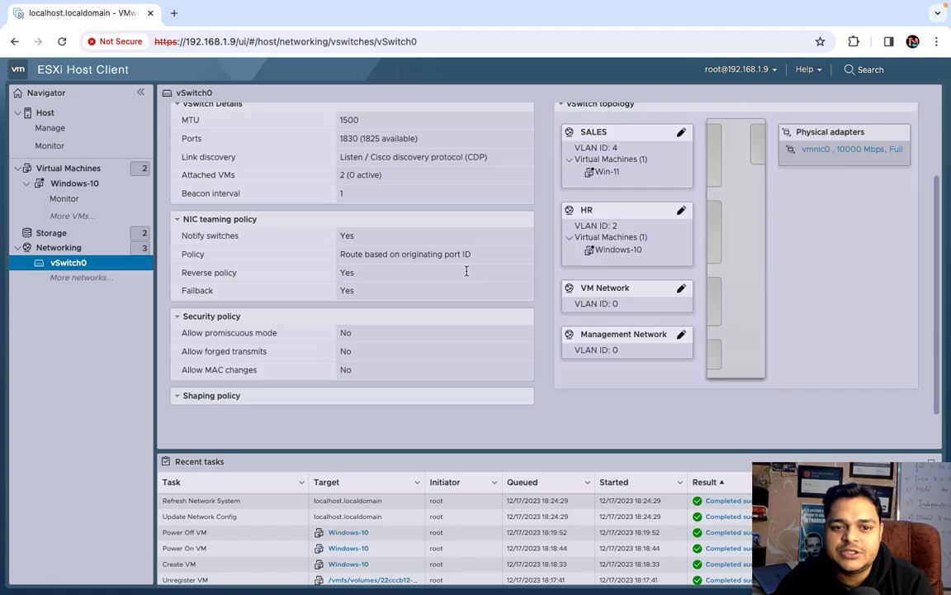
{"action": "scroll", "coordinate": [467, 271], "scroll_direction": "up", "scroll_amount": 1}
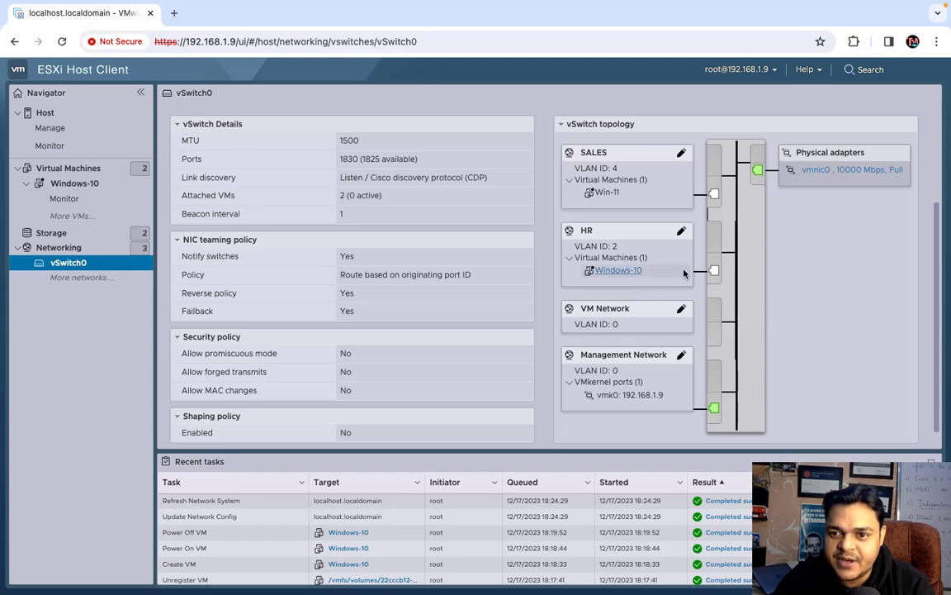
Close the Remote Desktop window and return to the browser showing vSwitch0
{"action": "key", "text": "ctrl+Right"}
{"action": "key", "text": "ctrl+Left"}
{"action": "key", "text": "ctrl+Left"}
{"action": "key", "text": "ctrl+Right"}
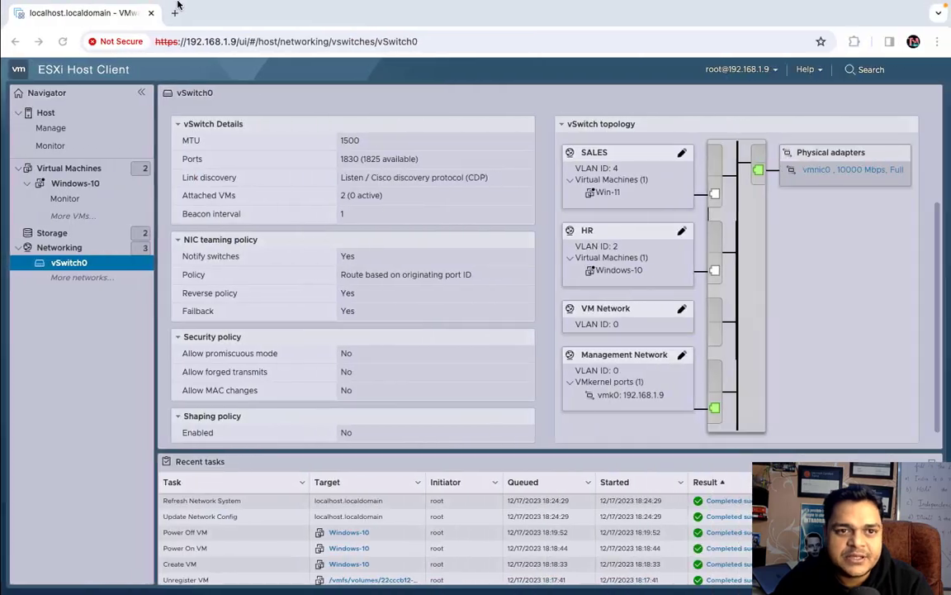
{"action": "key", "text": "ctrl+Right"}
{"action": "mouse_move", "coordinate": [167, 5]}
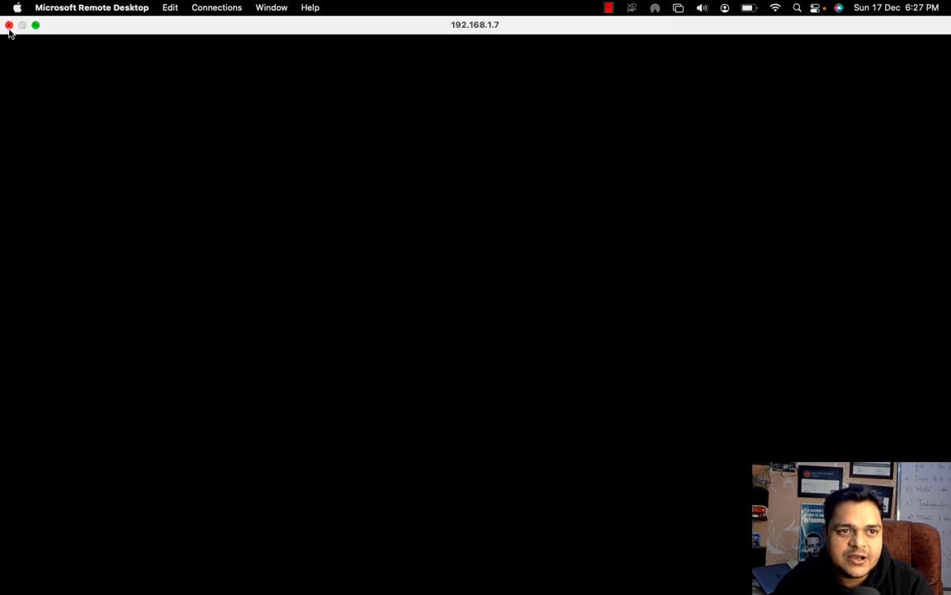
{"action": "left_click", "coordinate": [8, 24]}
{"action": "key", "text": "ctrl+Right"}
{"action": "key", "text": "ctrl+Right"}
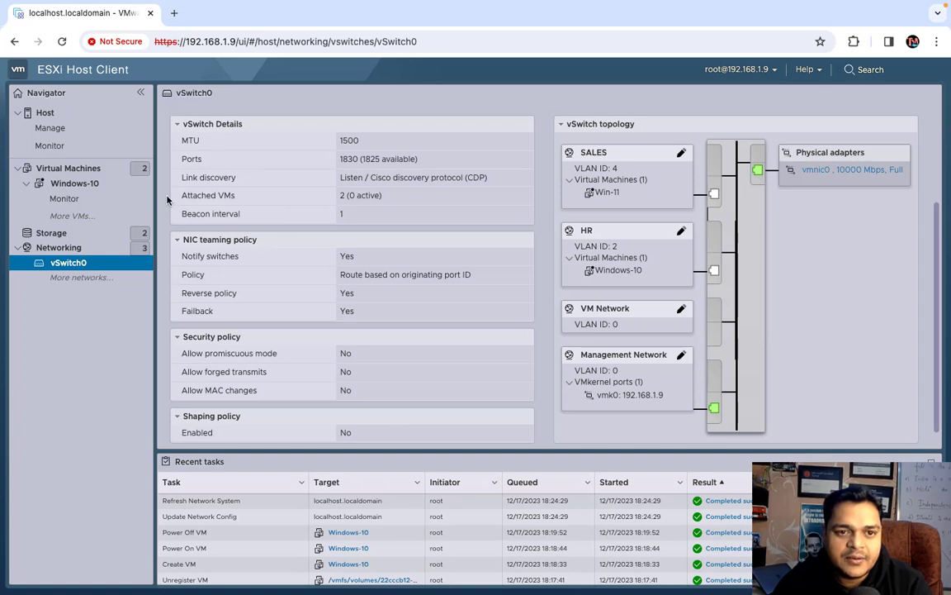
{"action": "left_click", "coordinate": [58, 247]}
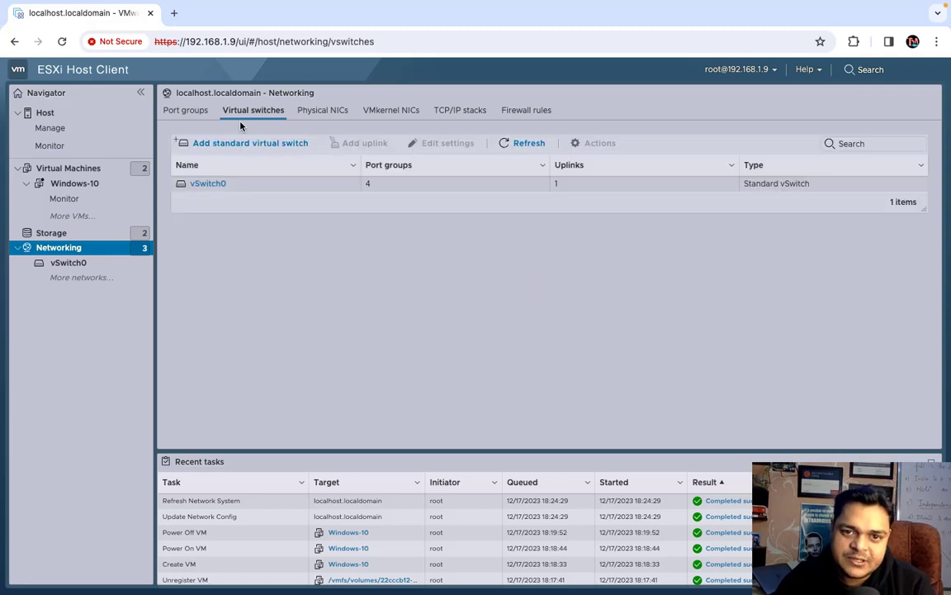
{"action": "left_click", "coordinate": [215, 185]}
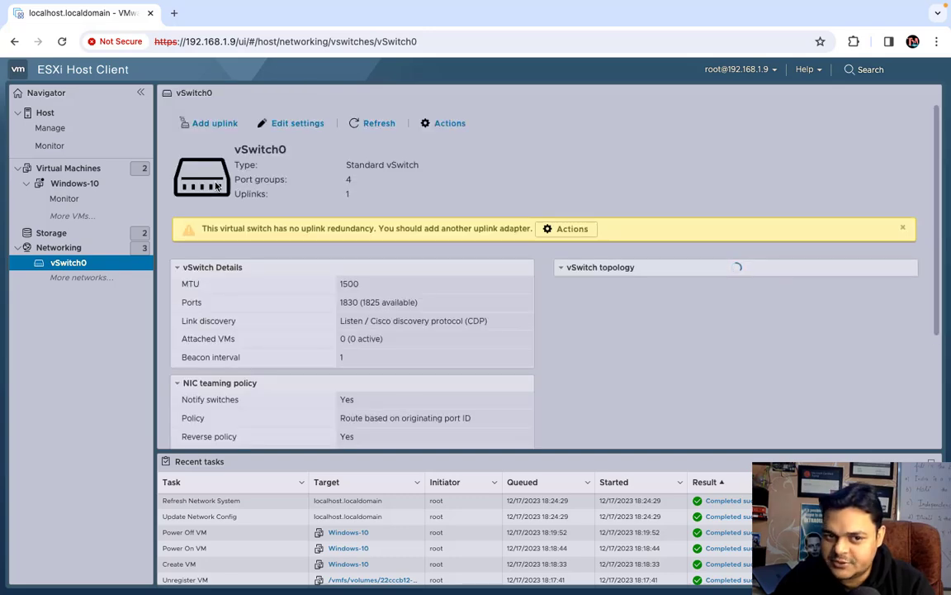
{"action": "scroll", "coordinate": [231, 195], "scroll_direction": "down", "scroll_amount": 2}
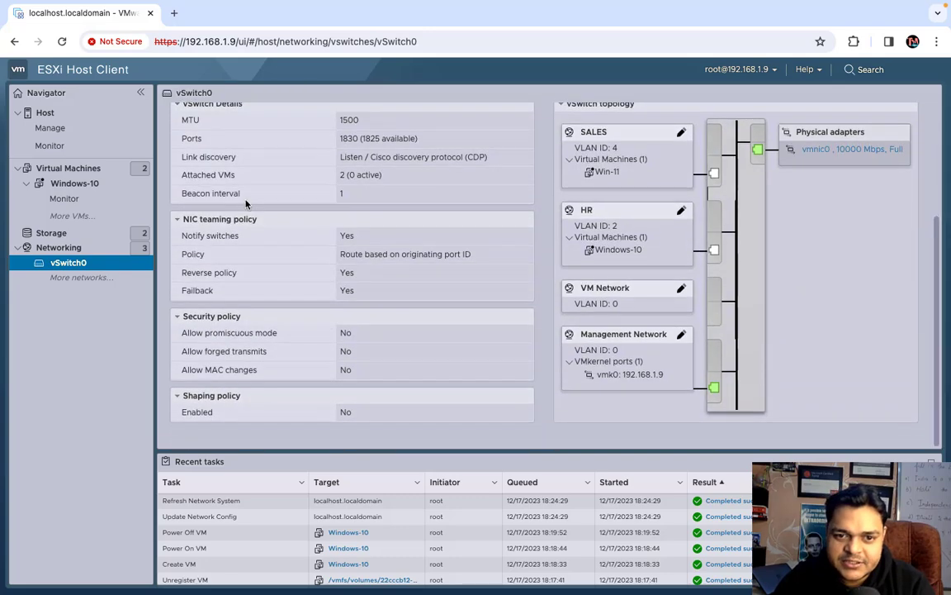
{"action": "scroll", "coordinate": [245, 204], "scroll_direction": "up", "scroll_amount": 1}
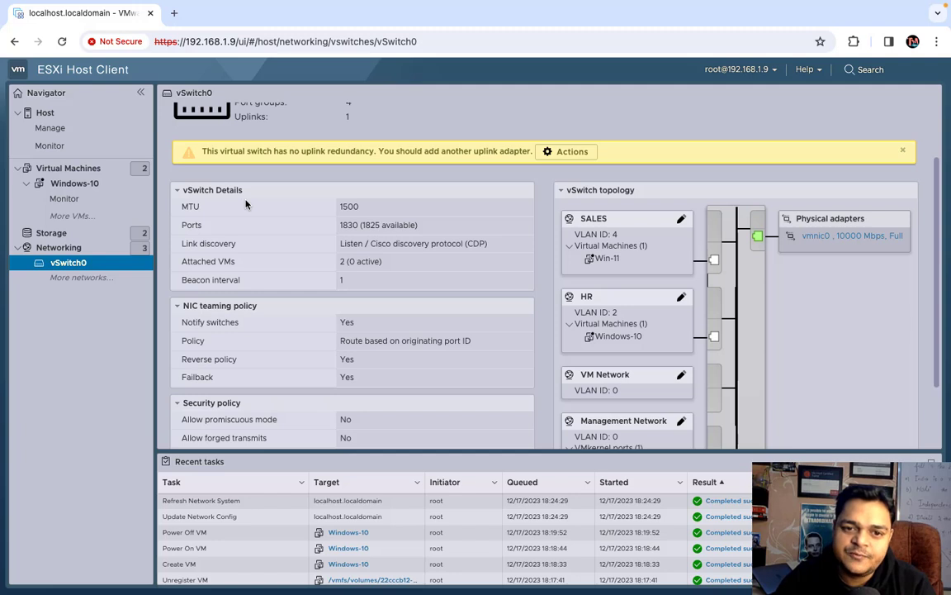
{"action": "scroll", "coordinate": [245, 204], "scroll_direction": "up", "scroll_amount": 1}
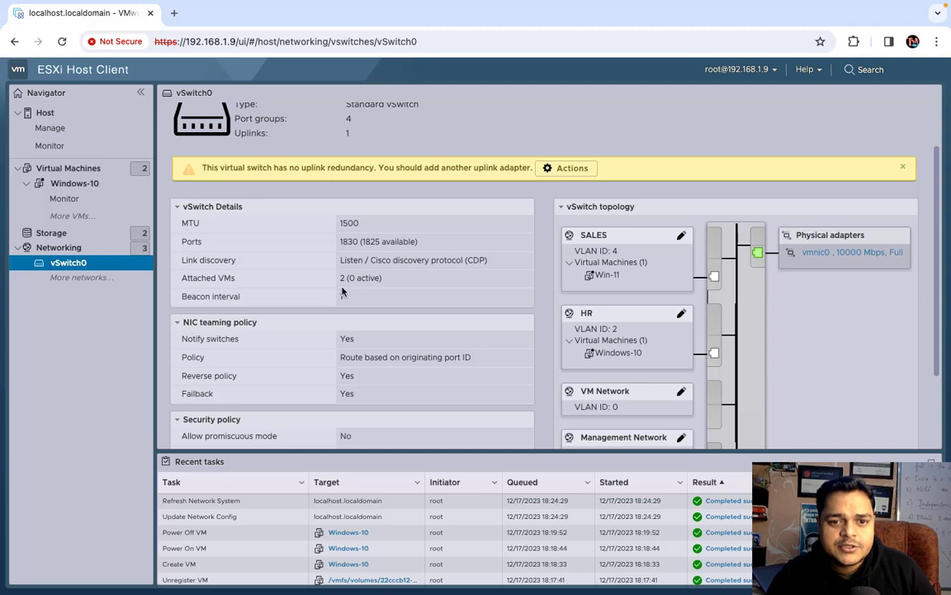
Open the Win-11 virtual machine's console to watch it boot
{"action": "left_click", "coordinate": [68, 169]}
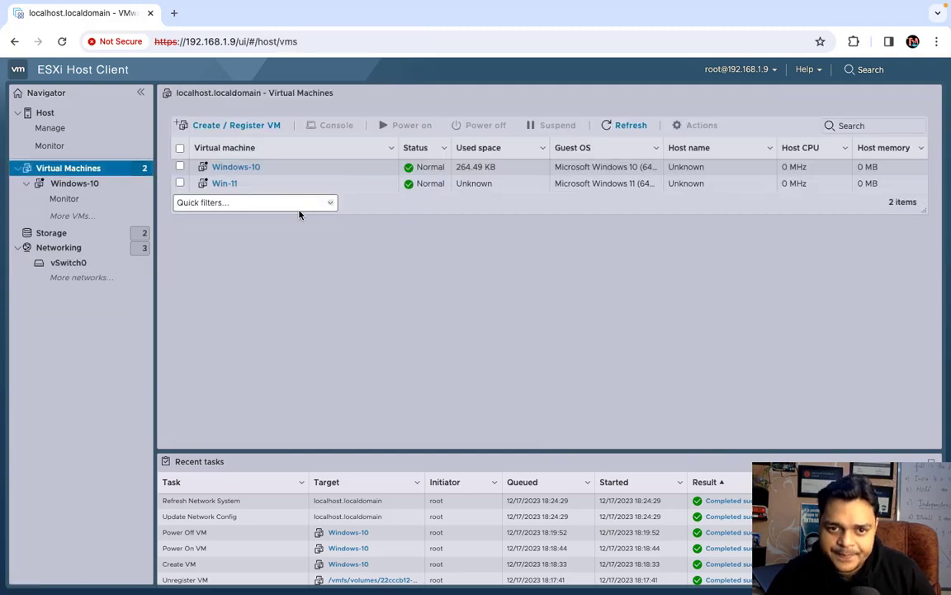
{"action": "left_click", "coordinate": [232, 184]}
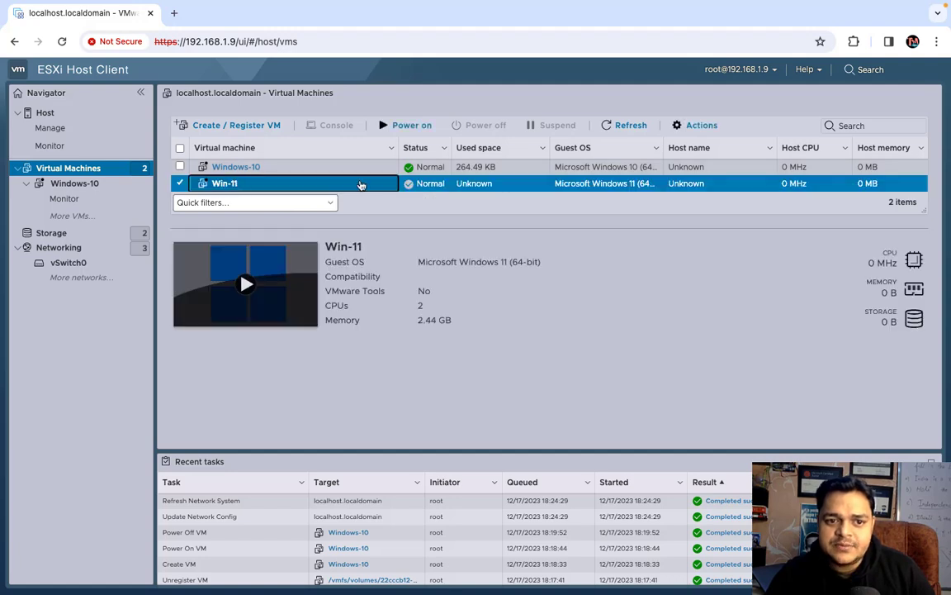
{"action": "left_click", "coordinate": [243, 285]}
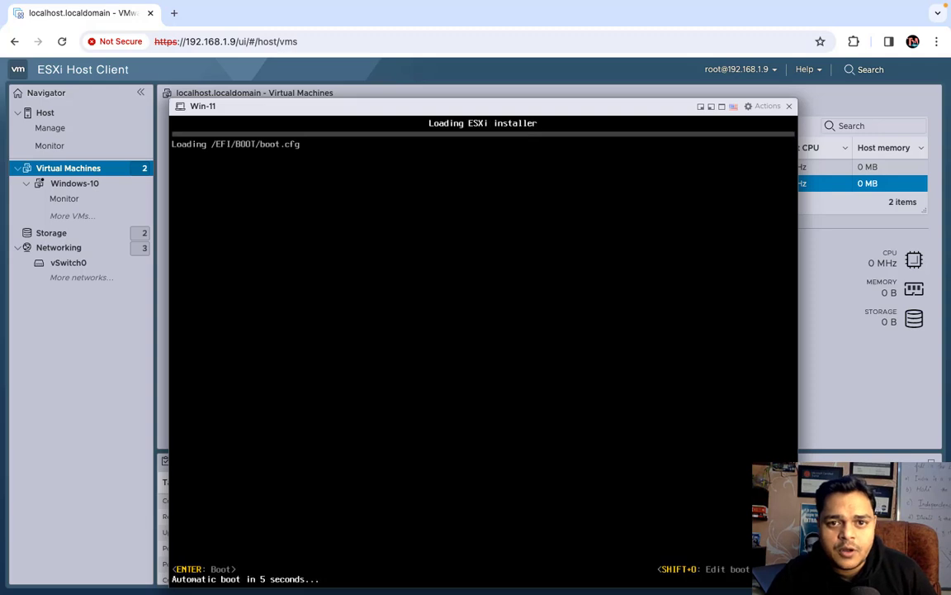
Close the Win-11 console and list the host's virtual switches showing vSwitch0
{"action": "left_click", "coordinate": [789, 106]}
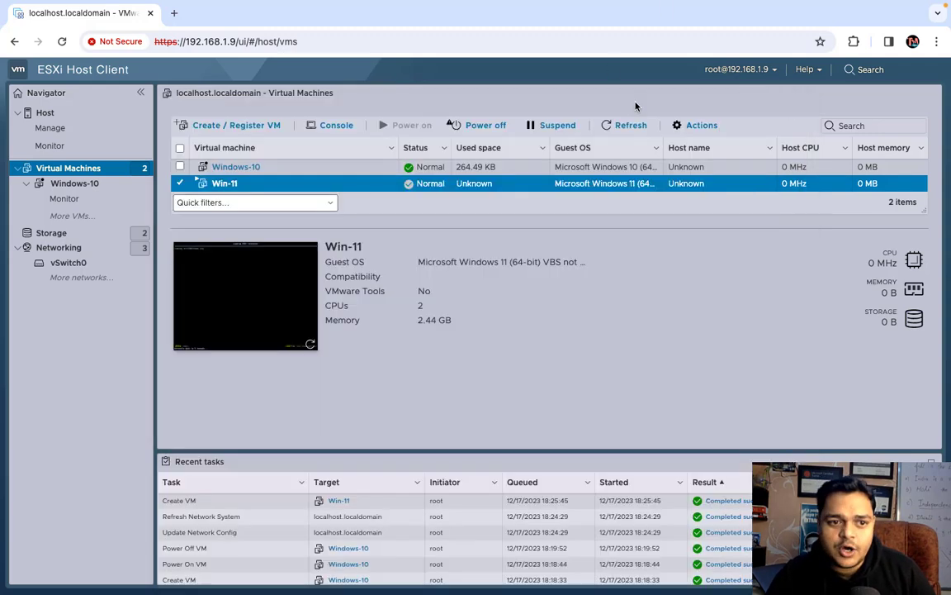
{"action": "left_click", "coordinate": [66, 249]}
{"action": "left_click", "coordinate": [252, 109]}
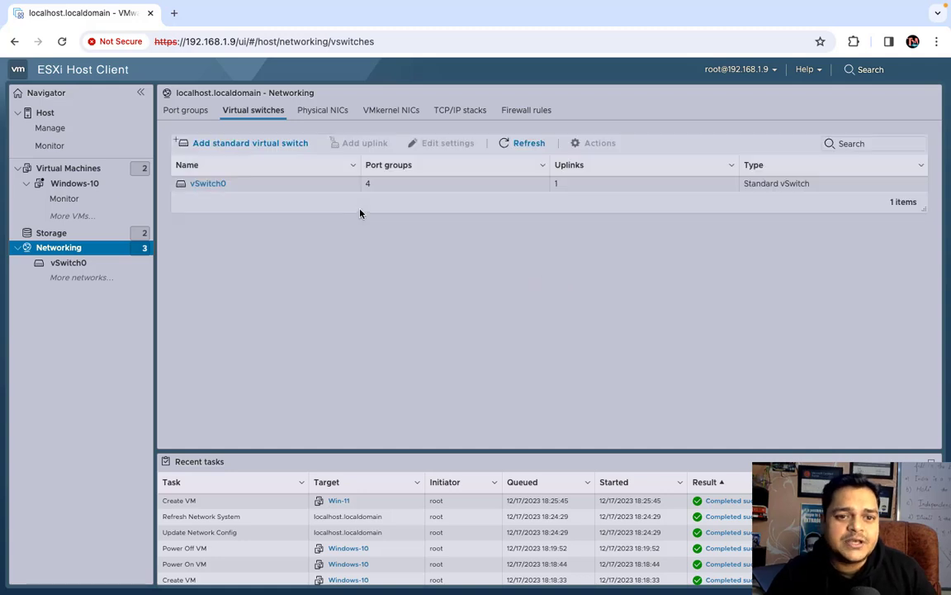
Review vSwitch0's details, security policy and topology with SALES and HR port groups and Win-11 attached
{"action": "left_click", "coordinate": [205, 183]}
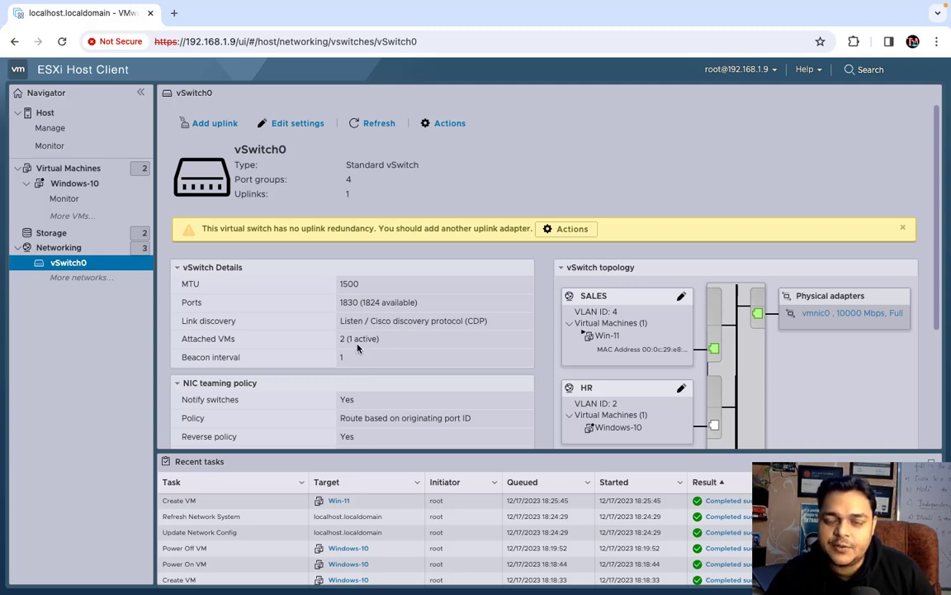
{"action": "scroll", "coordinate": [357, 347], "scroll_direction": "down", "scroll_amount": 2}
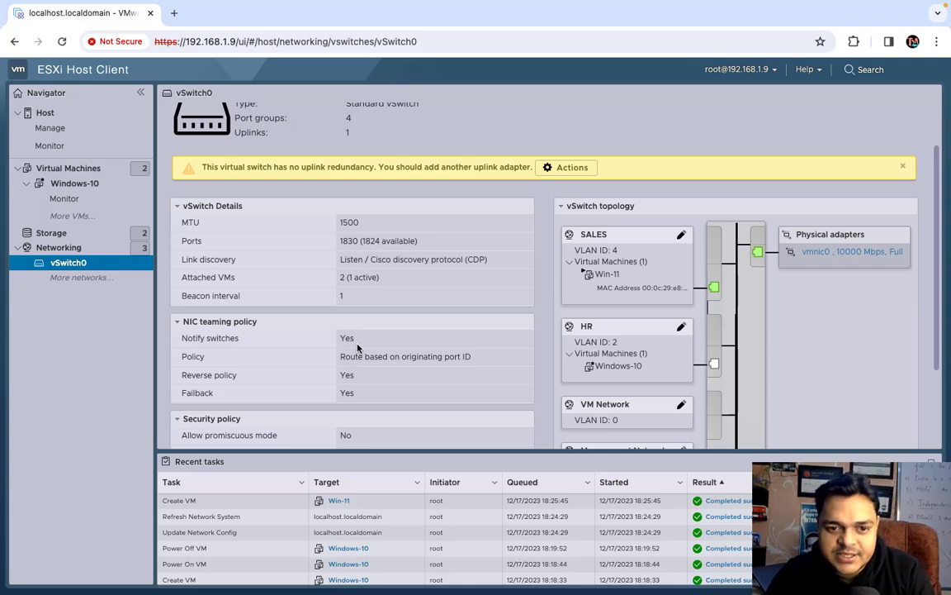
{"action": "scroll", "coordinate": [200, 332], "scroll_direction": "down", "scroll_amount": 1}
{"action": "scroll", "coordinate": [206, 322], "scroll_direction": "down", "scroll_amount": 1}
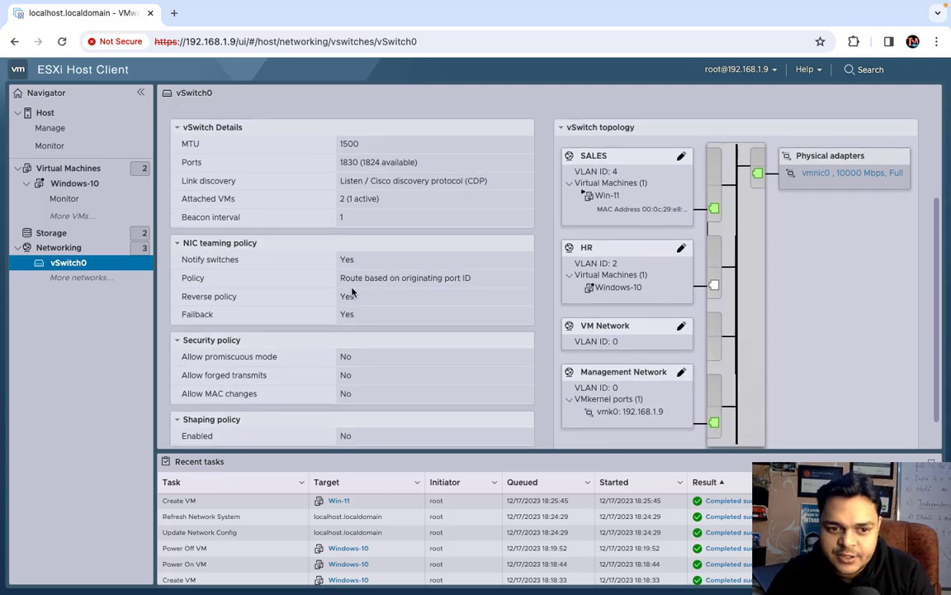
{"action": "scroll", "coordinate": [351, 291], "scroll_direction": "down", "scroll_amount": 1}
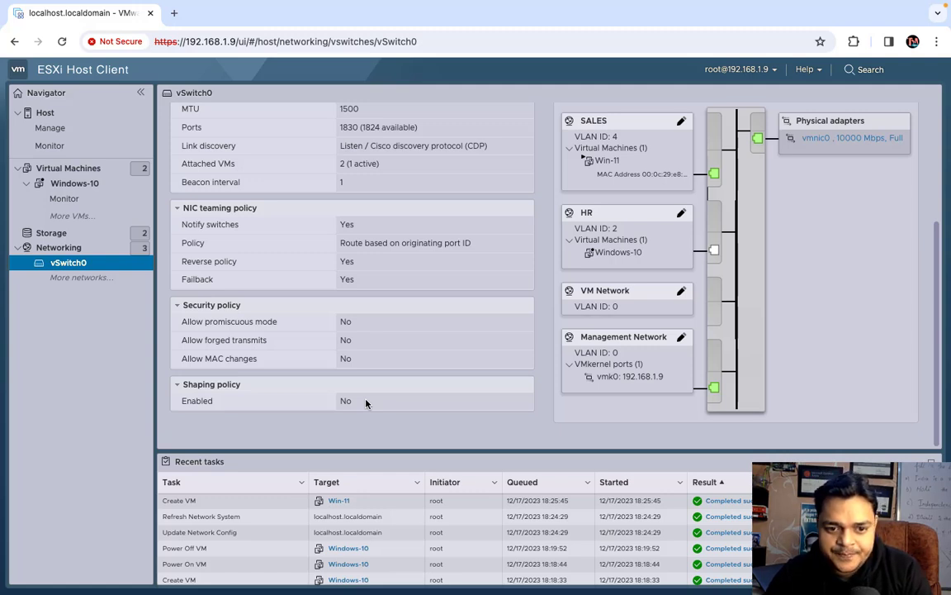
{"action": "scroll", "coordinate": [366, 403], "scroll_direction": "up", "scroll_amount": 5}
{"action": "scroll", "coordinate": [366, 403], "scroll_direction": "down", "scroll_amount": 5}
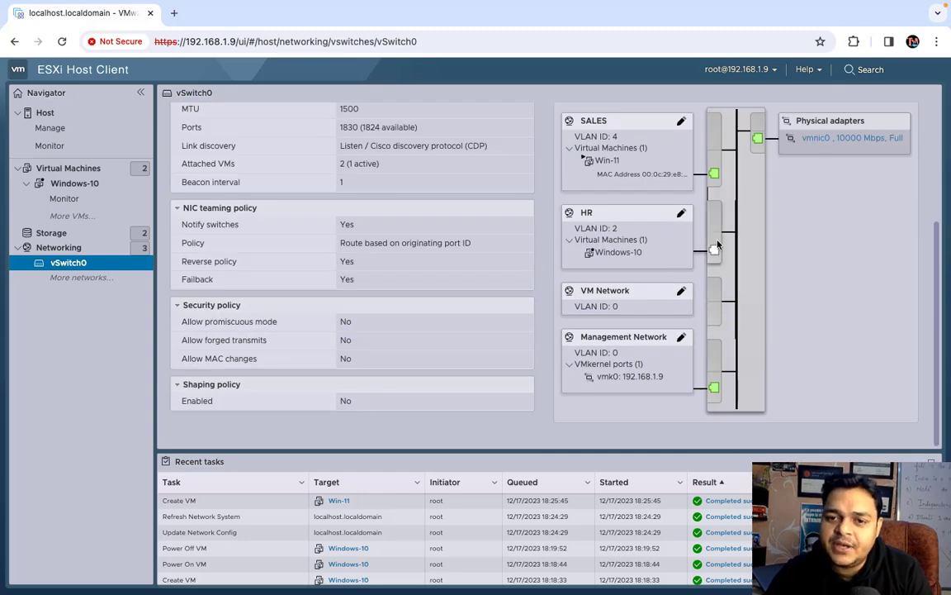
{"action": "scroll", "coordinate": [812, 150], "scroll_direction": "up", "scroll_amount": 1}
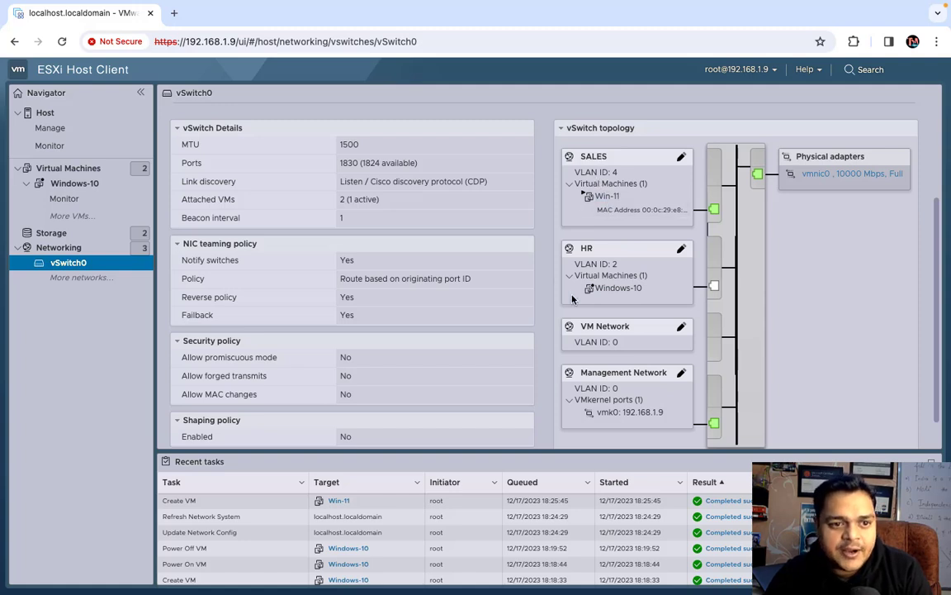
{"action": "scroll", "coordinate": [572, 299], "scroll_direction": "up", "scroll_amount": 3}
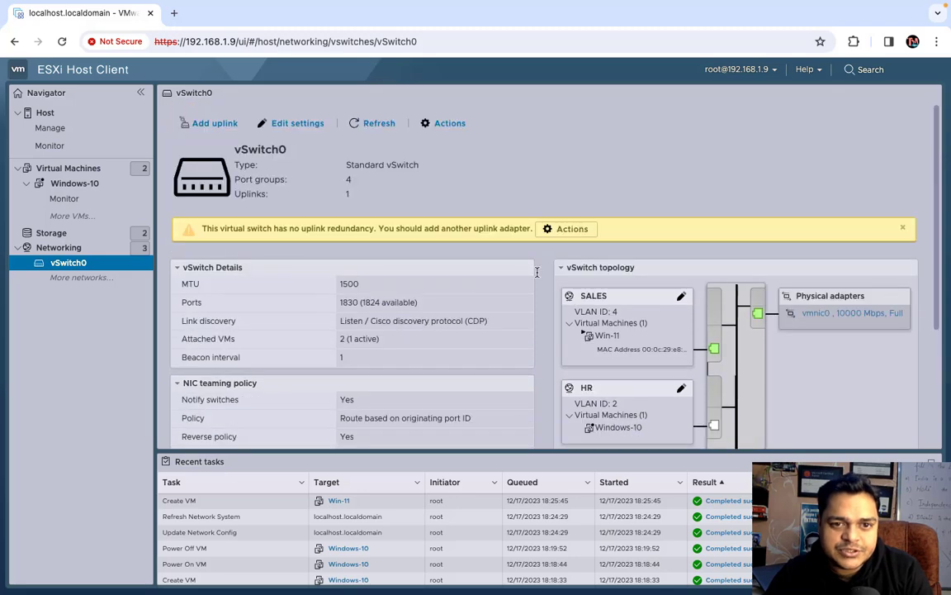
{"action": "left_click", "coordinate": [281, 125]}
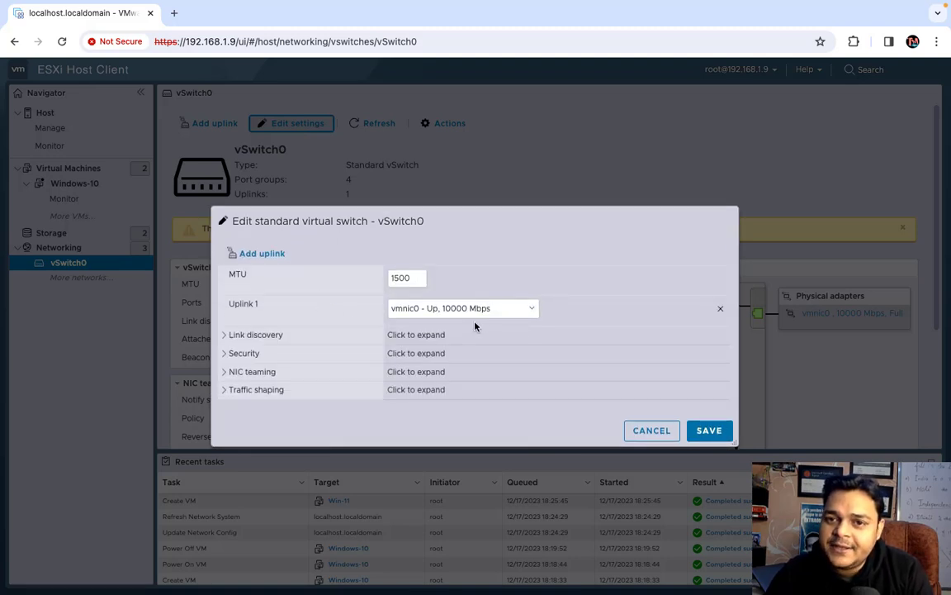
{"action": "left_click", "coordinate": [224, 339]}
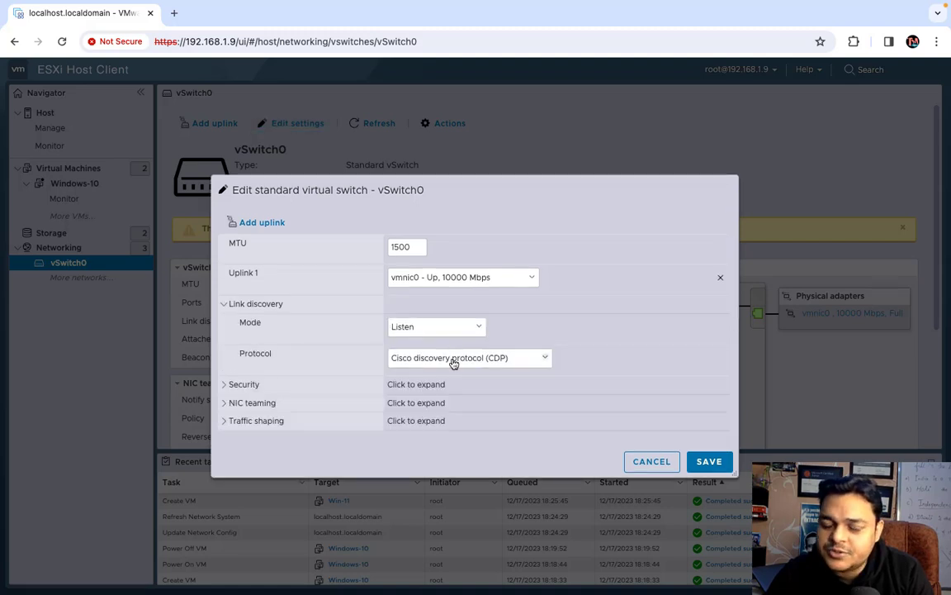
{"action": "left_click", "coordinate": [457, 325]}
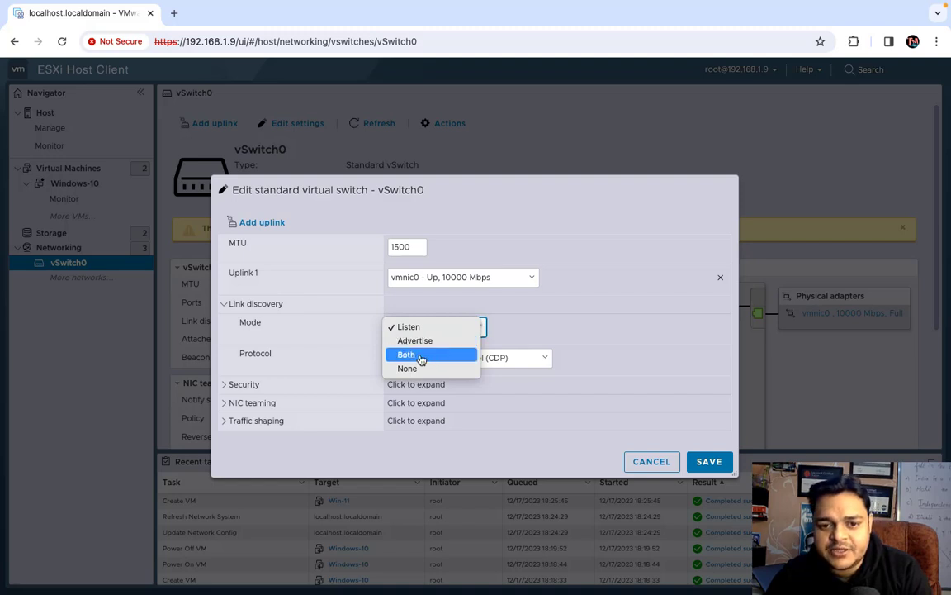
{"action": "left_click", "coordinate": [534, 322]}
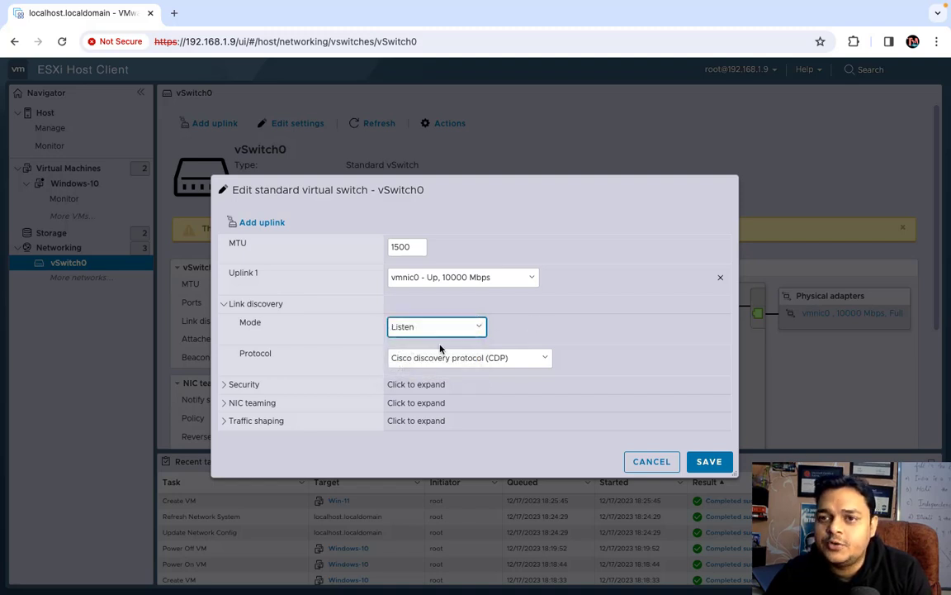
{"action": "left_click", "coordinate": [227, 304]}
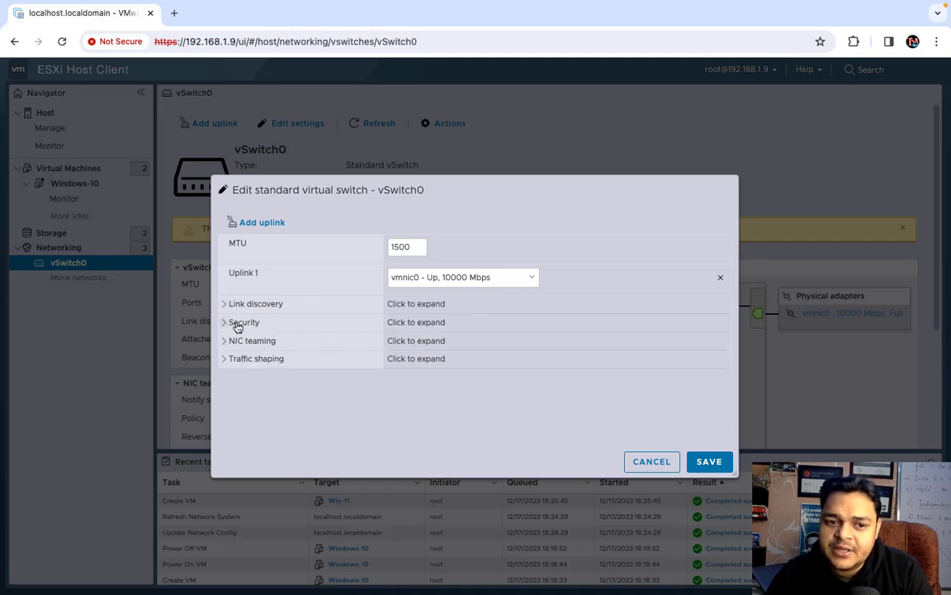
{"action": "left_click", "coordinate": [233, 323]}
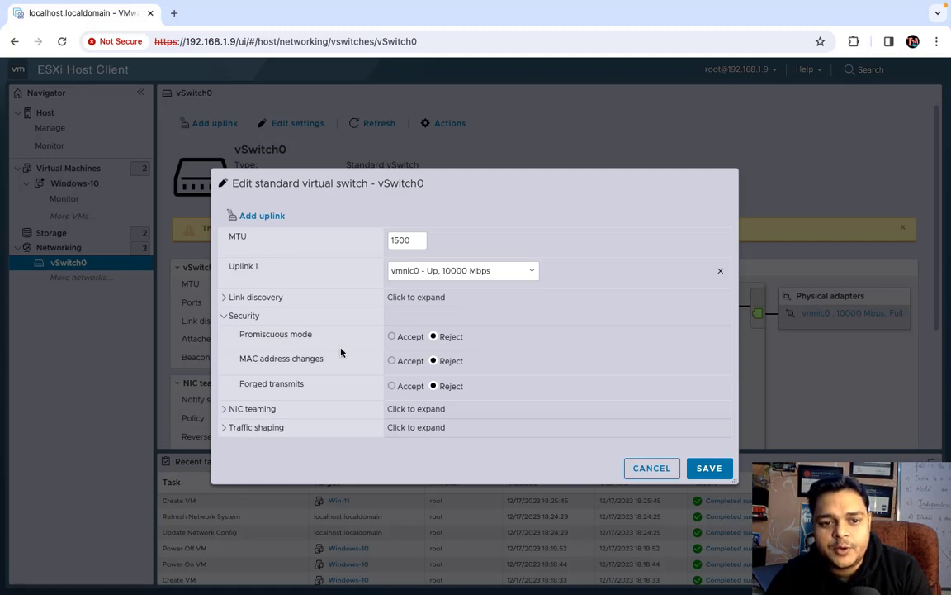
{"action": "left_click", "coordinate": [392, 336]}
{"action": "left_click", "coordinate": [393, 361]}
{"action": "left_click", "coordinate": [433, 336]}
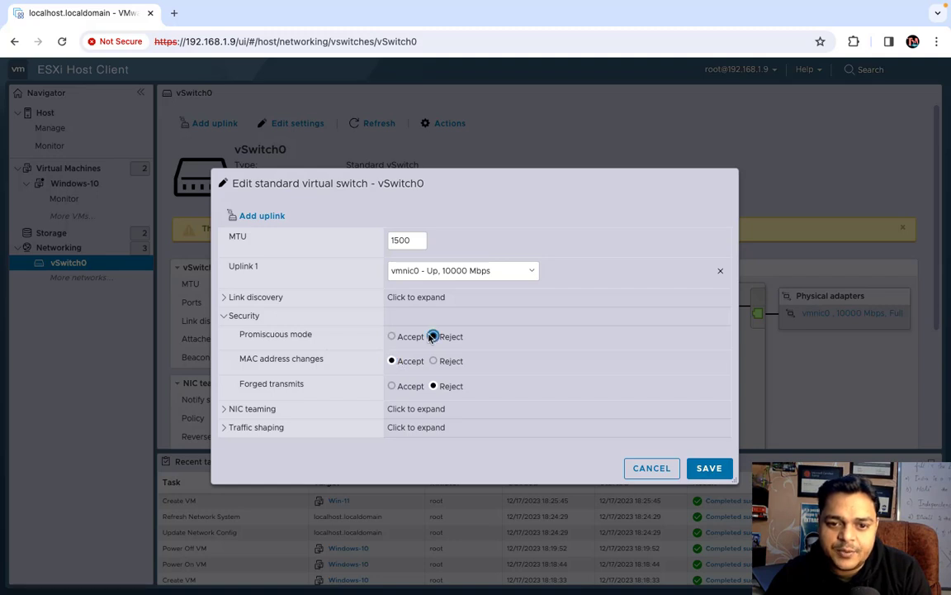
{"action": "left_click", "coordinate": [392, 336]}
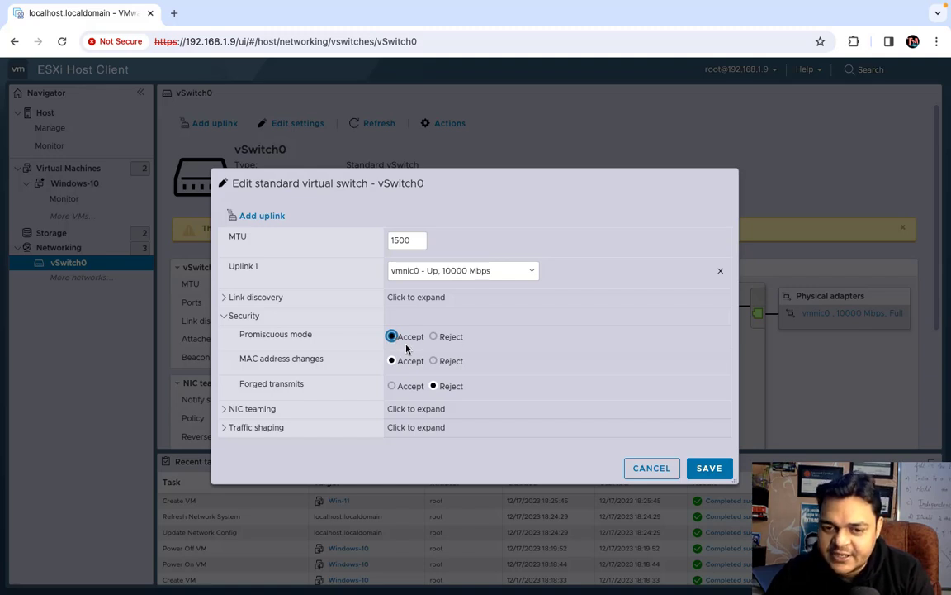
{"action": "left_click", "coordinate": [442, 341]}
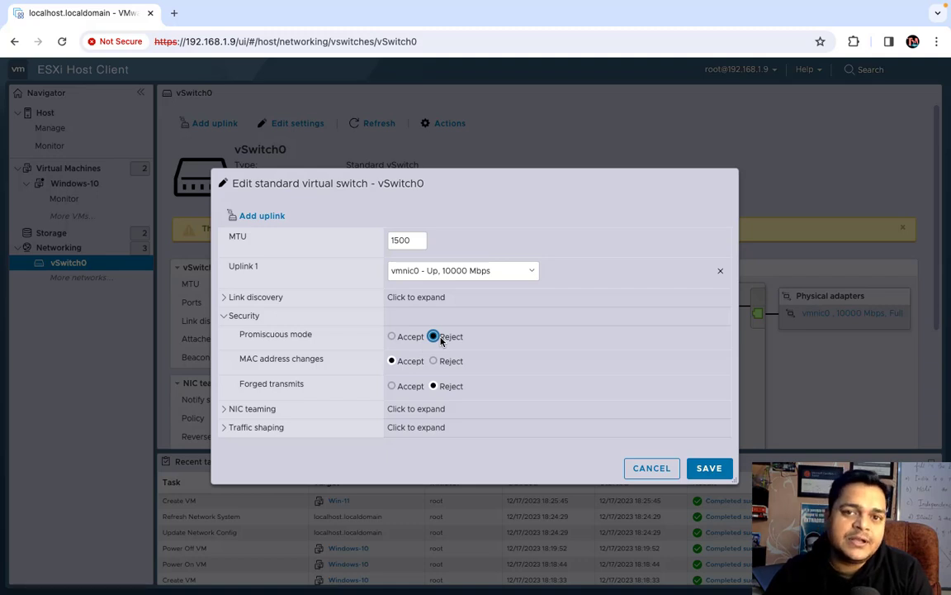
{"action": "left_click", "coordinate": [391, 361]}
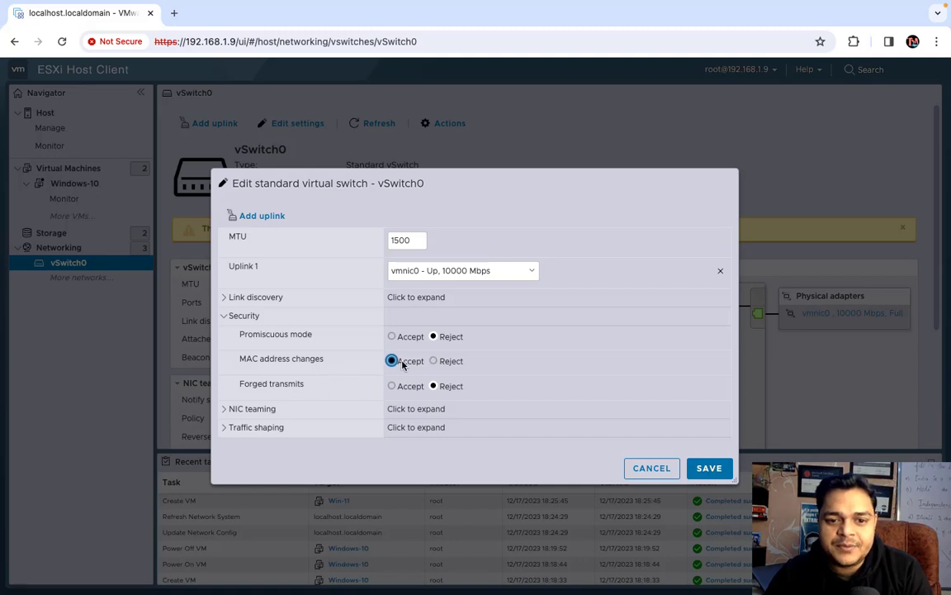
{"action": "left_click", "coordinate": [433, 361]}
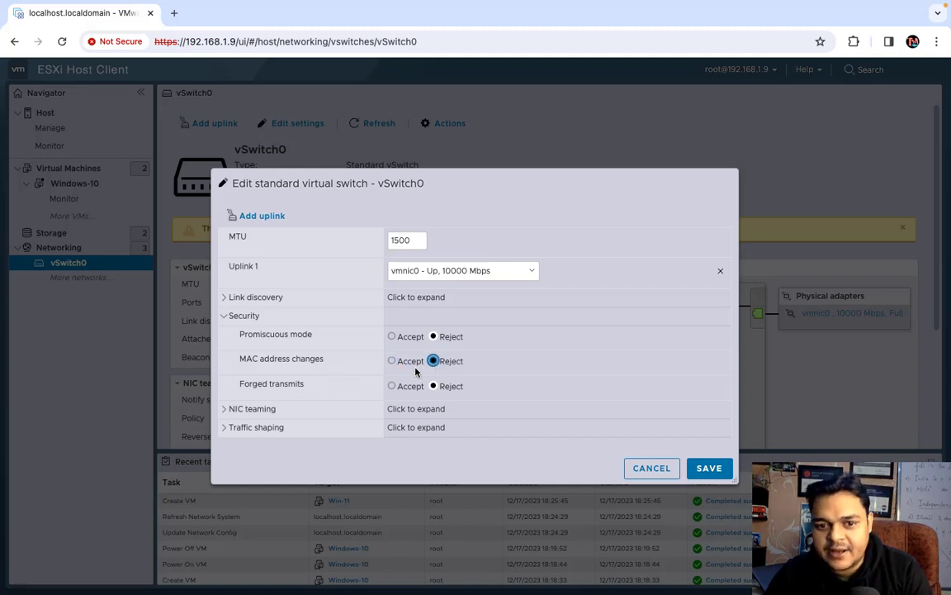
{"action": "left_click", "coordinate": [395, 362]}
{"action": "left_click", "coordinate": [451, 361]}
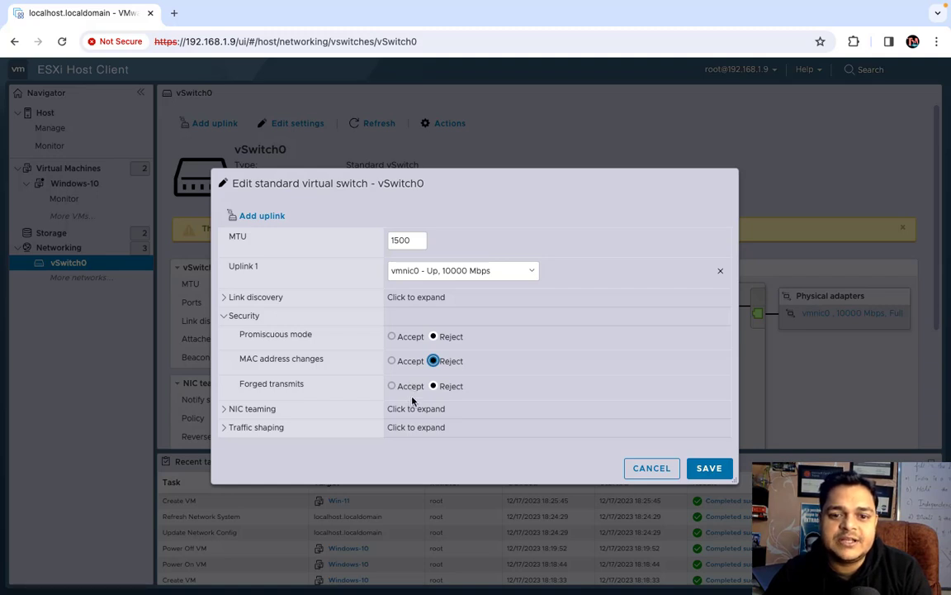
{"action": "left_click", "coordinate": [224, 410]}
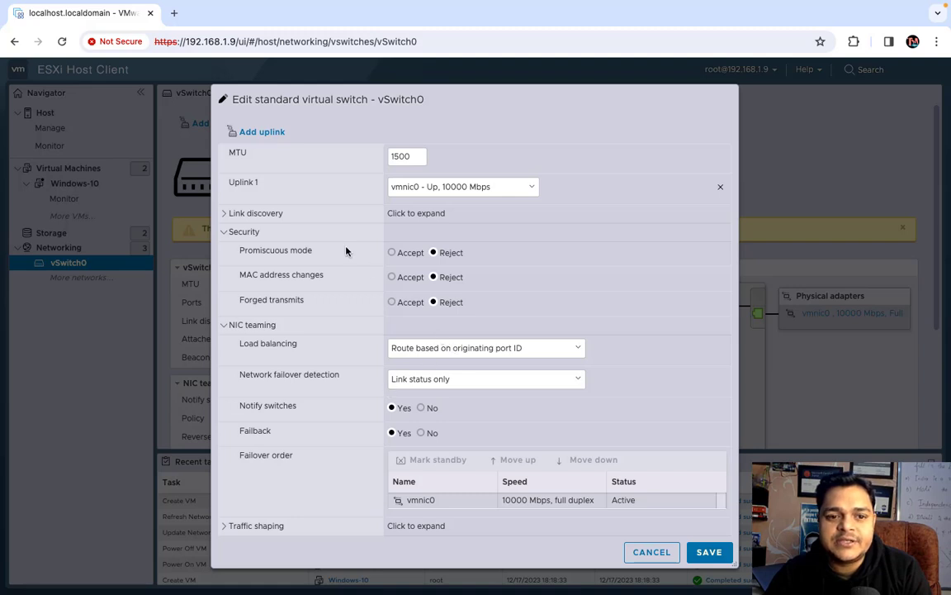
{"action": "left_click", "coordinate": [225, 214]}
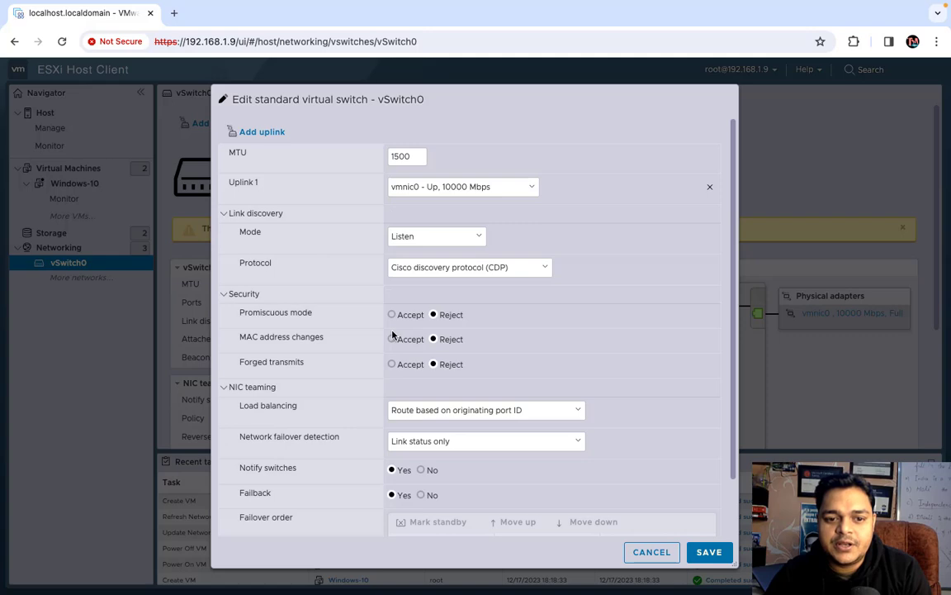
{"action": "scroll", "coordinate": [374, 378], "scroll_direction": "down", "scroll_amount": 2}
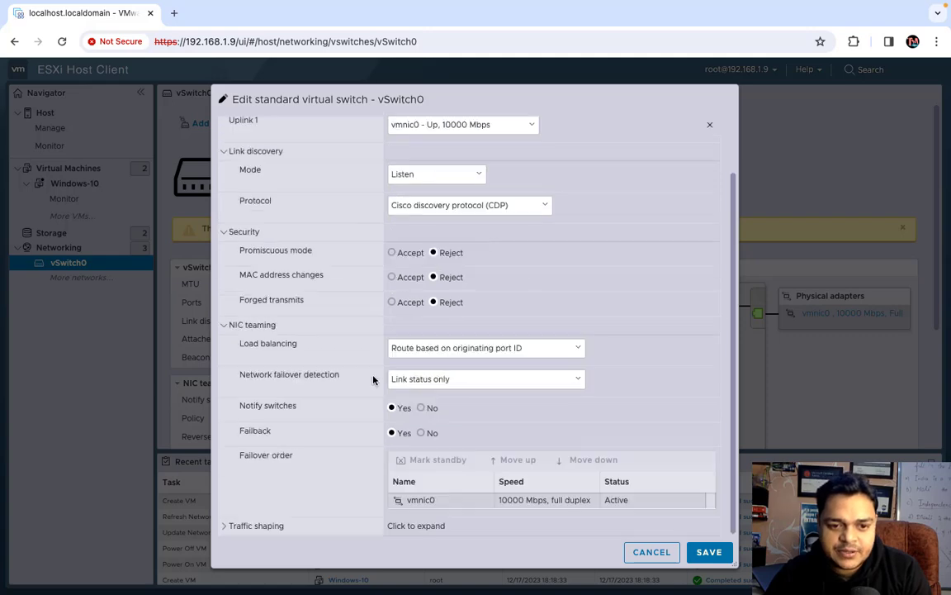
{"action": "left_click", "coordinate": [651, 551]}
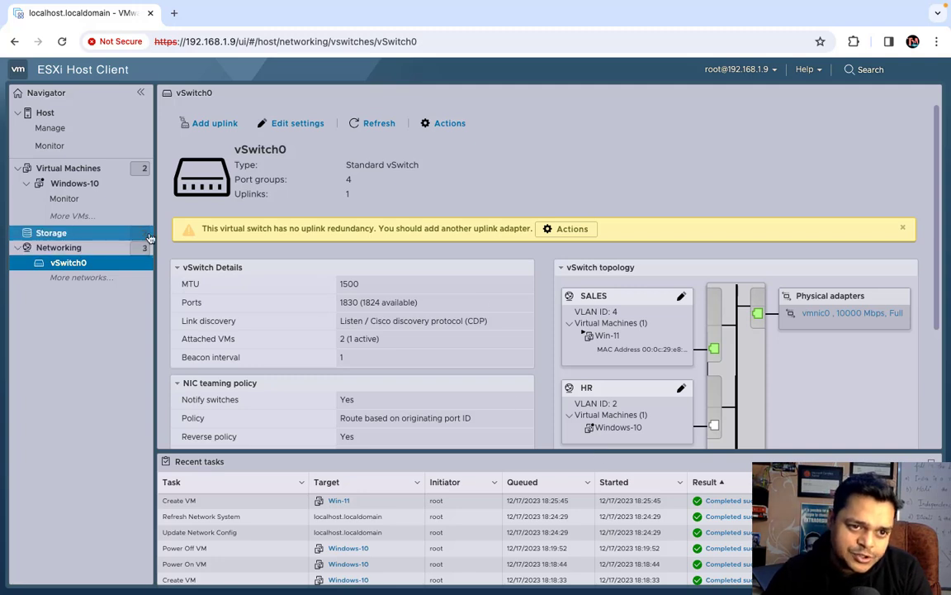
Go back from vSwitch0 to the Virtual Machines list showing Windows-10 and Win-11
{"action": "left_click", "coordinate": [76, 169]}
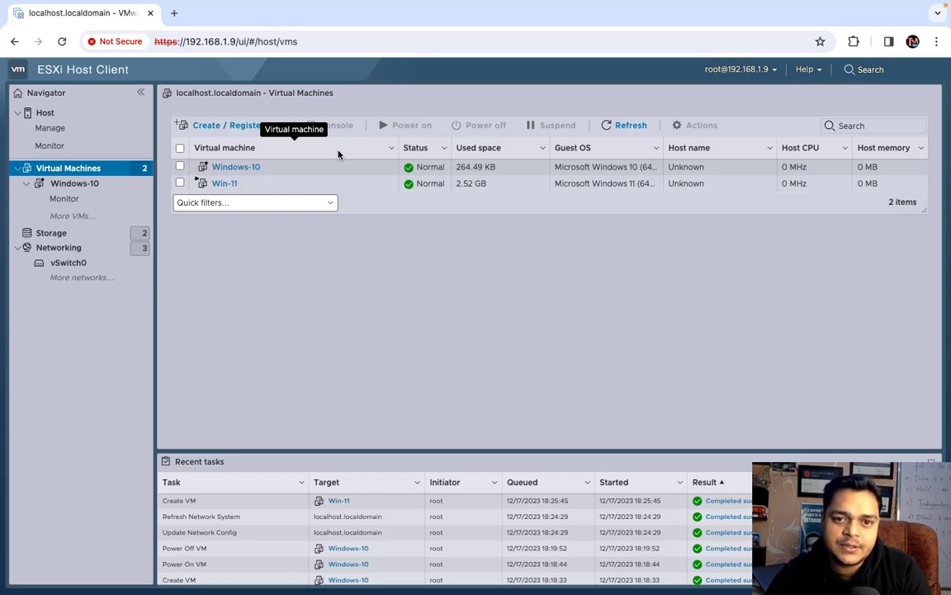
Switch from the browser's full-screen space to the macOS desktop with Ctrl+Left
{"action": "key", "text": "ctrl+Left"}
{"action": "key", "text": "ctrl+Left"}
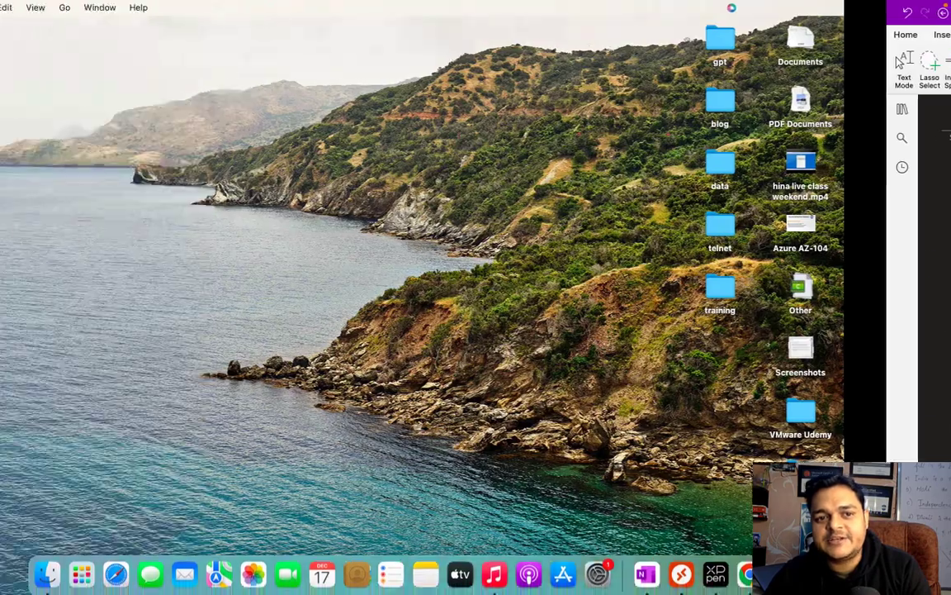